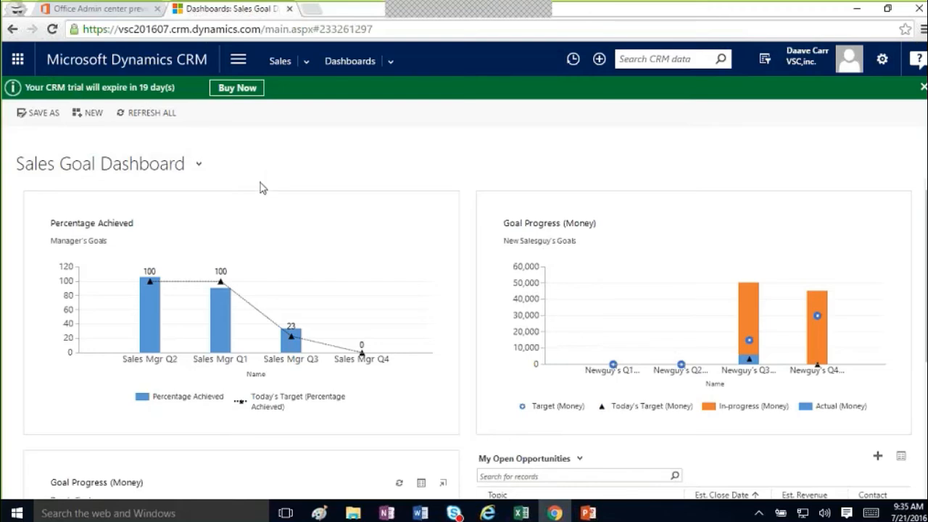
- Examine the goal charts and the My Open Opportunities list on the Sales Goal Dashboard
{"action": "mouse_move", "coordinate": [326, 203]}
{"action": "mouse_move", "coordinate": [703, 203]}
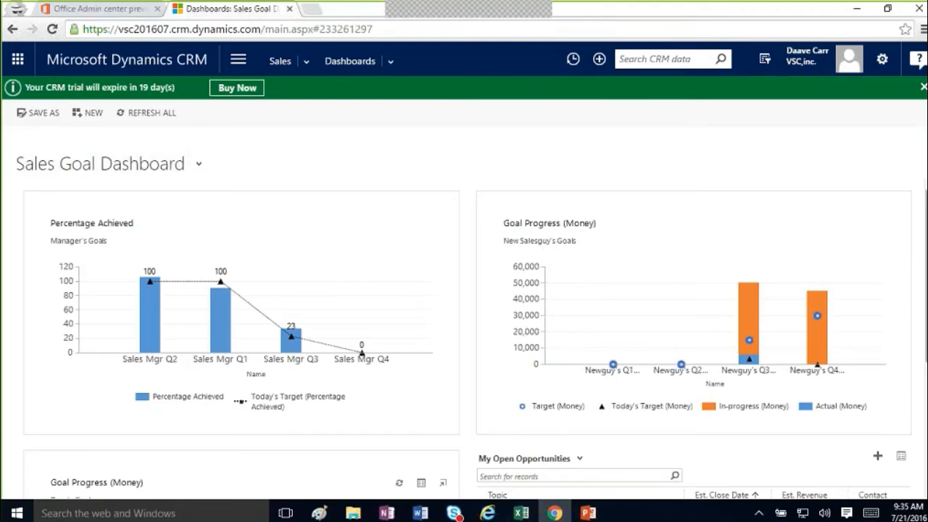
{"action": "scroll", "coordinate": [812, 232], "scroll_direction": "down", "scroll_amount": 1}
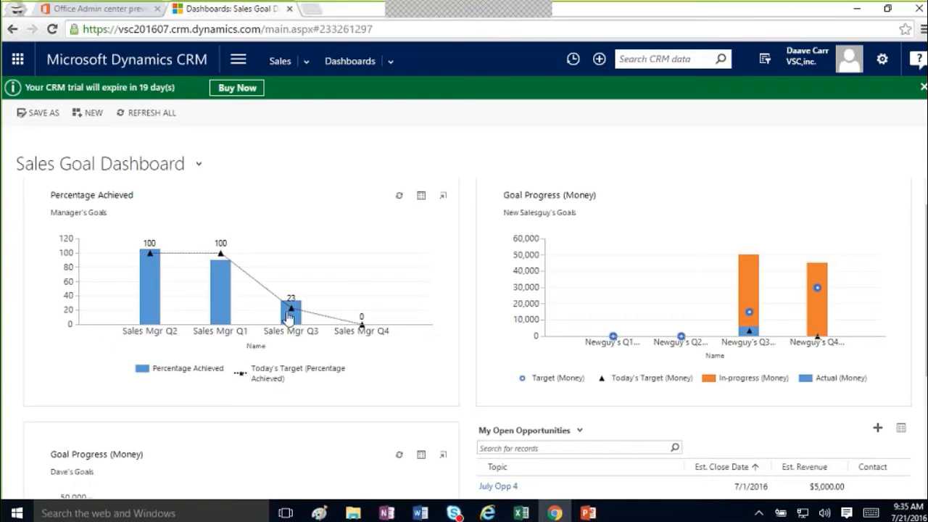
{"action": "mouse_move", "coordinate": [290, 318]}
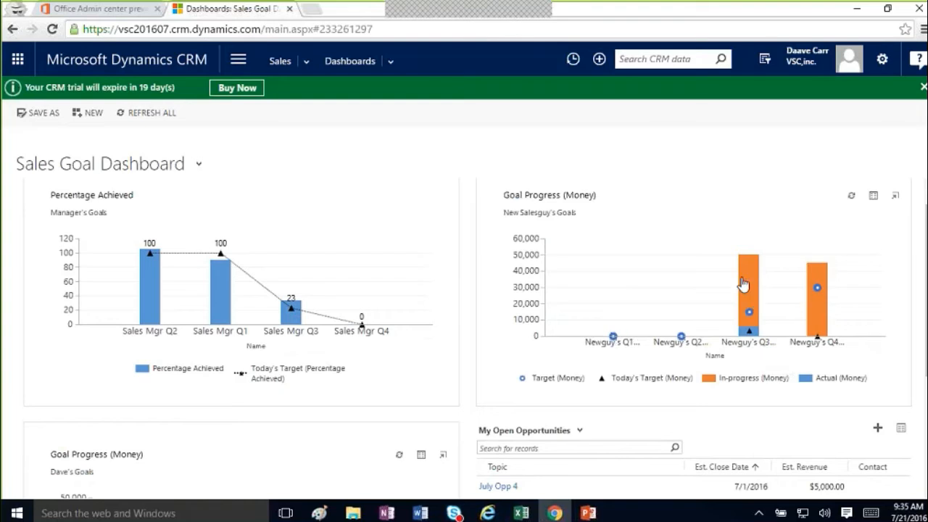
{"action": "mouse_move", "coordinate": [749, 317]}
{"action": "mouse_move", "coordinate": [817, 292]}
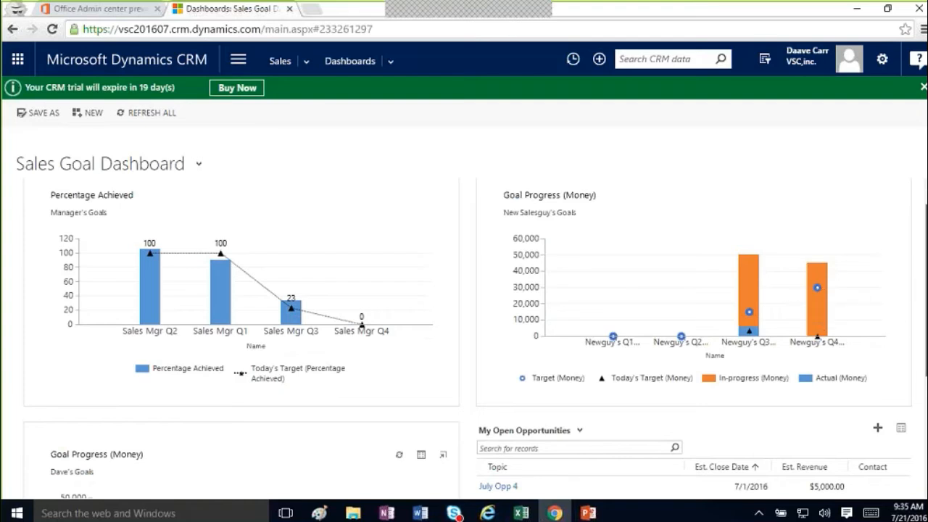
{"action": "scroll", "coordinate": [922, 290], "scroll_direction": "down", "scroll_amount": 3}
{"action": "scroll", "coordinate": [887, 348], "scroll_direction": "down", "scroll_amount": 1}
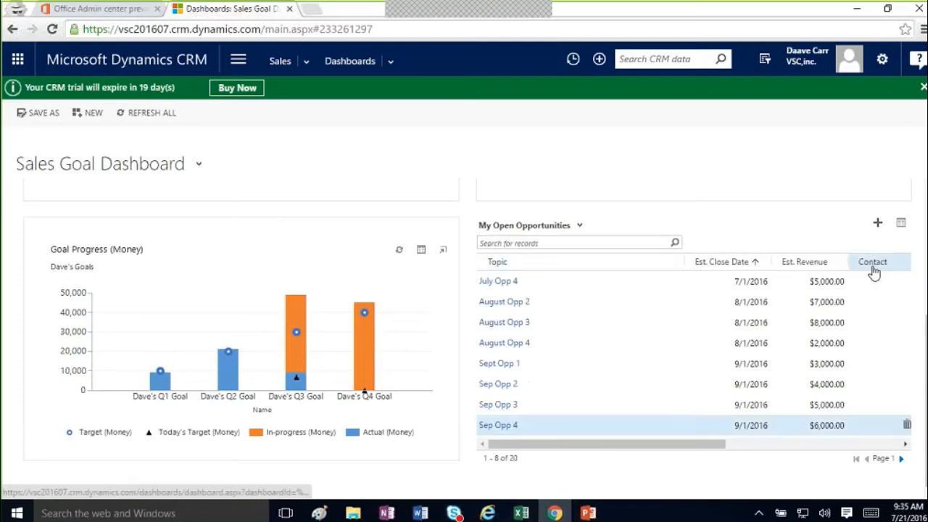
{"action": "left_click_drag", "start_coordinate": [925, 391], "coordinate": [925, 392]}
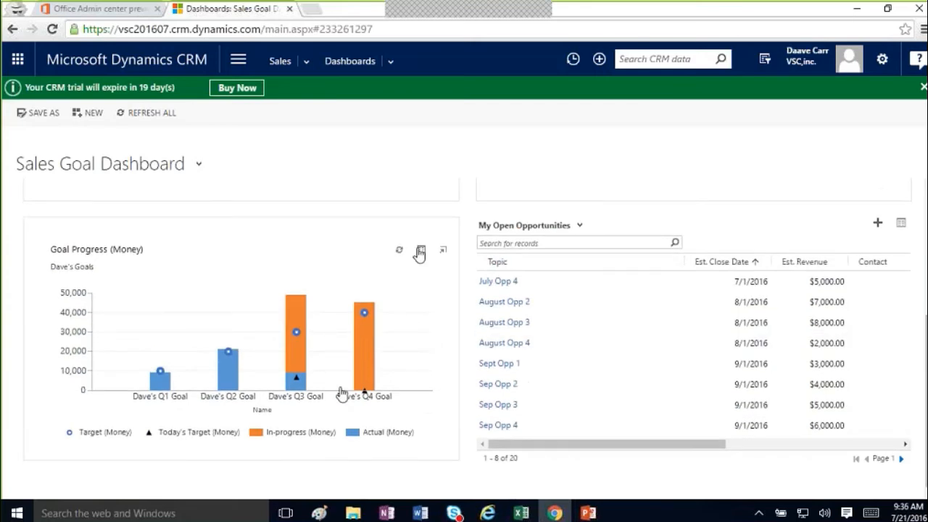
- Open the records behind the individual salesperson's Goal Progress (Money) chart in a maximized window and examine the Q4 and Q2 goals
{"action": "left_click", "coordinate": [419, 252]}
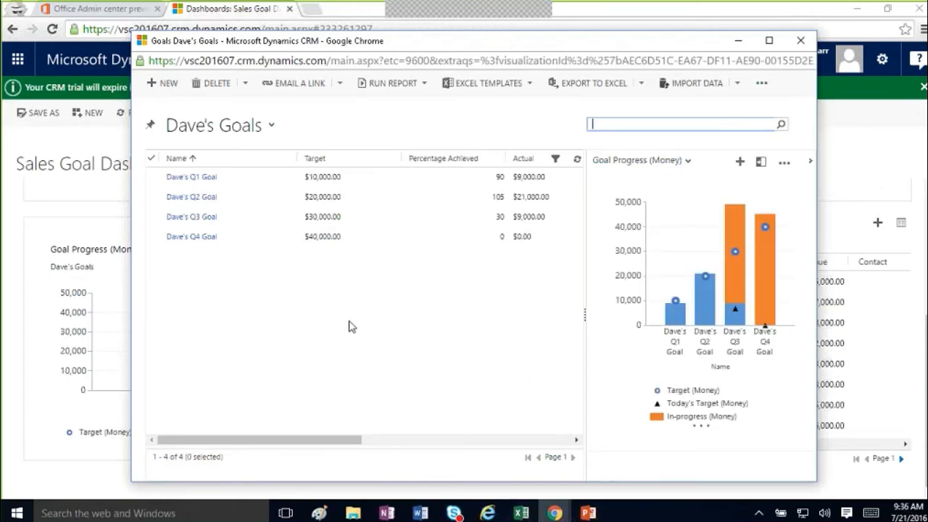
{"action": "left_click", "coordinate": [770, 40]}
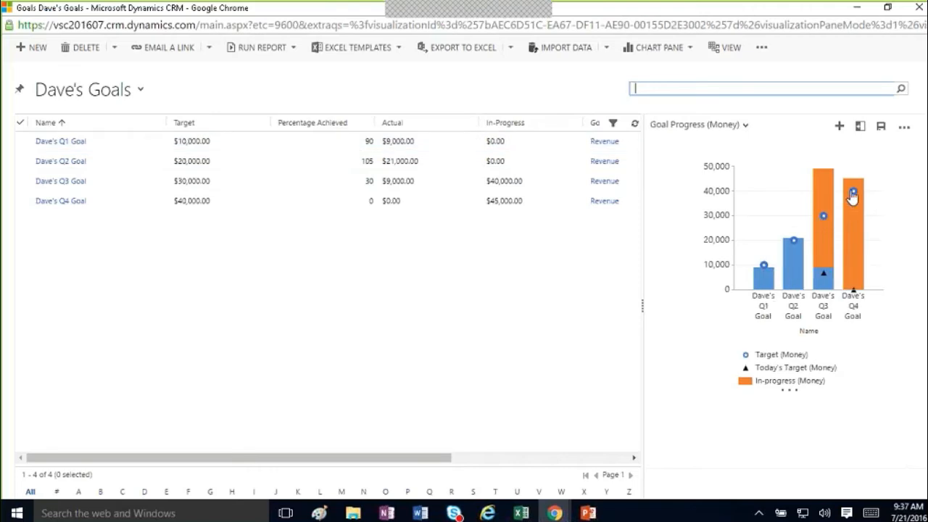
{"action": "mouse_move", "coordinate": [852, 196]}
{"action": "mouse_move", "coordinate": [793, 278]}
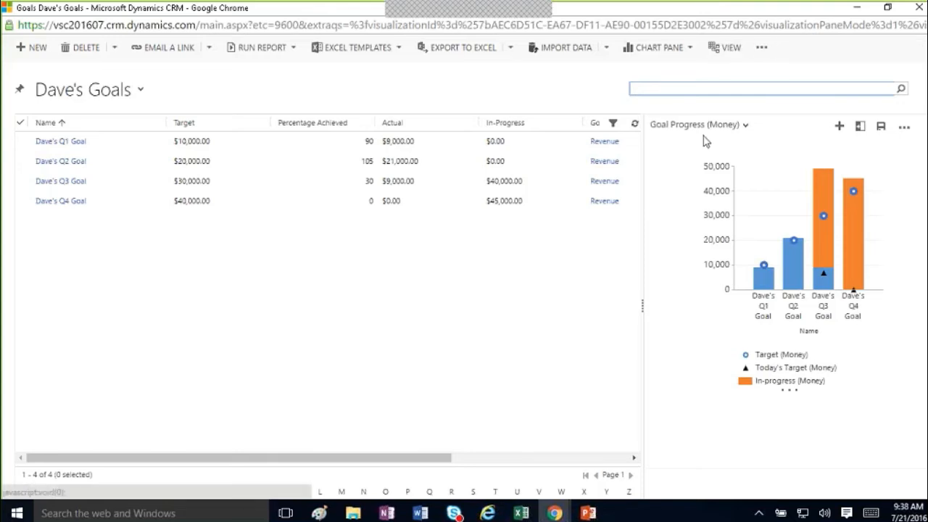
- View the goals in the Goal Progress (Count) chart and in the Percentage Achieved chart
{"action": "left_click", "coordinate": [733, 126]}
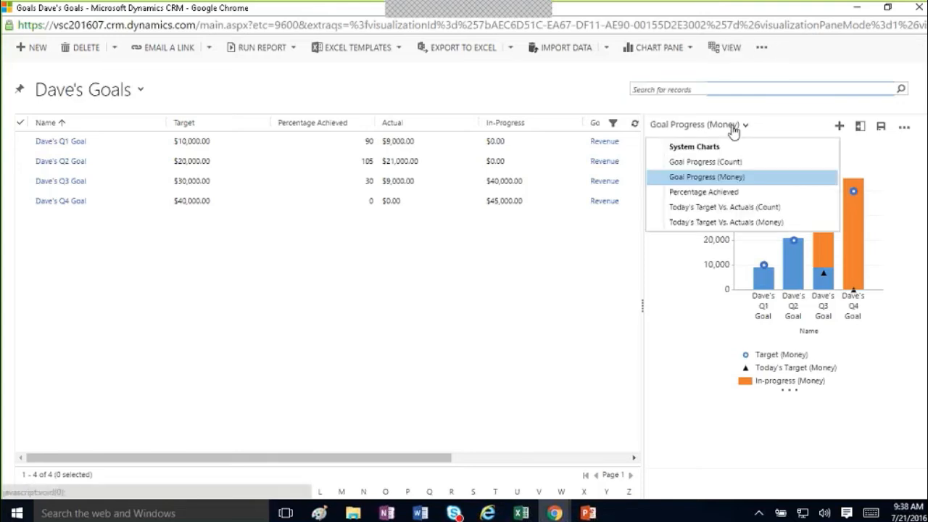
{"action": "left_click", "coordinate": [761, 164]}
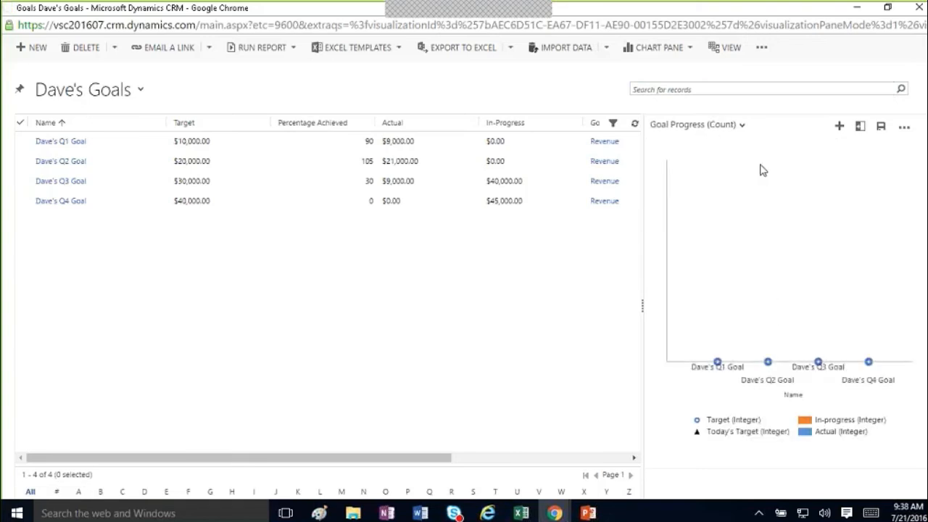
{"action": "left_click", "coordinate": [729, 125]}
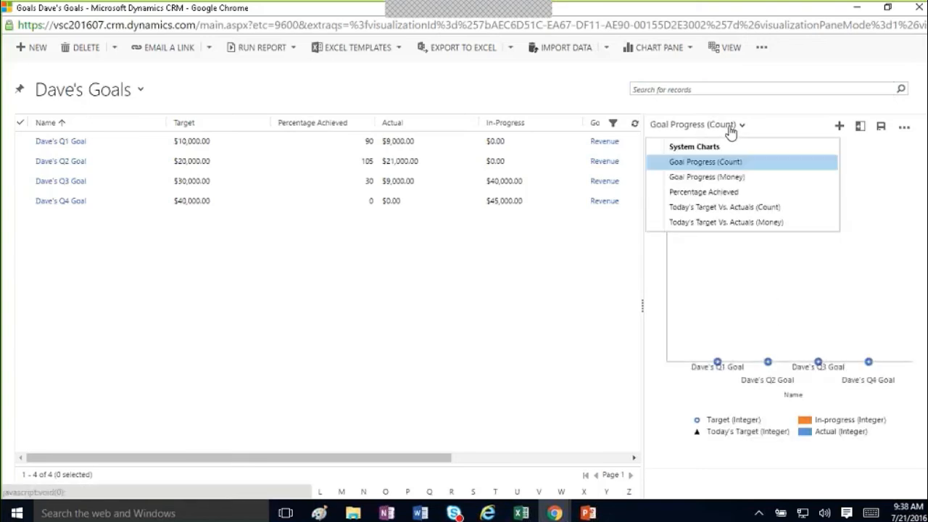
{"action": "left_click", "coordinate": [702, 193]}
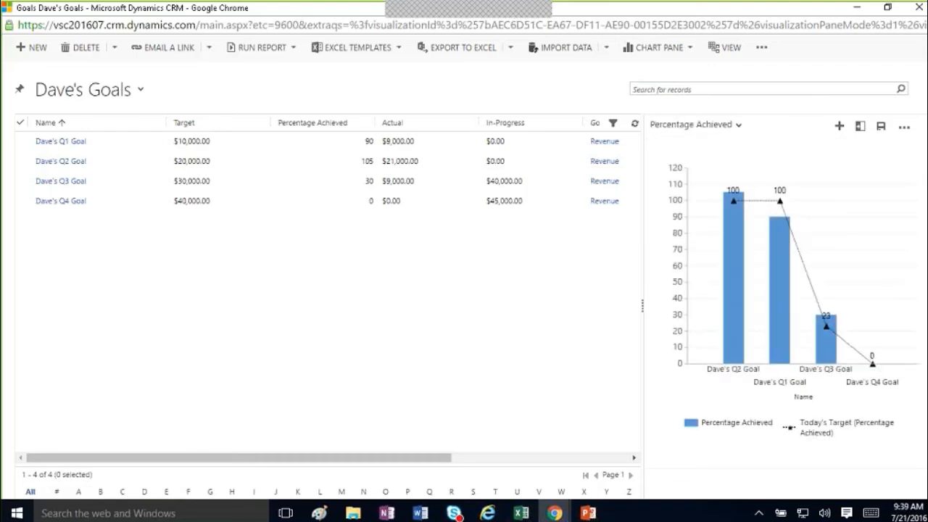
- View the Today's Target Vs. Actuals charts by count and by money, and return to the Goal Progress (Money) chart
{"action": "left_click", "coordinate": [702, 124]}
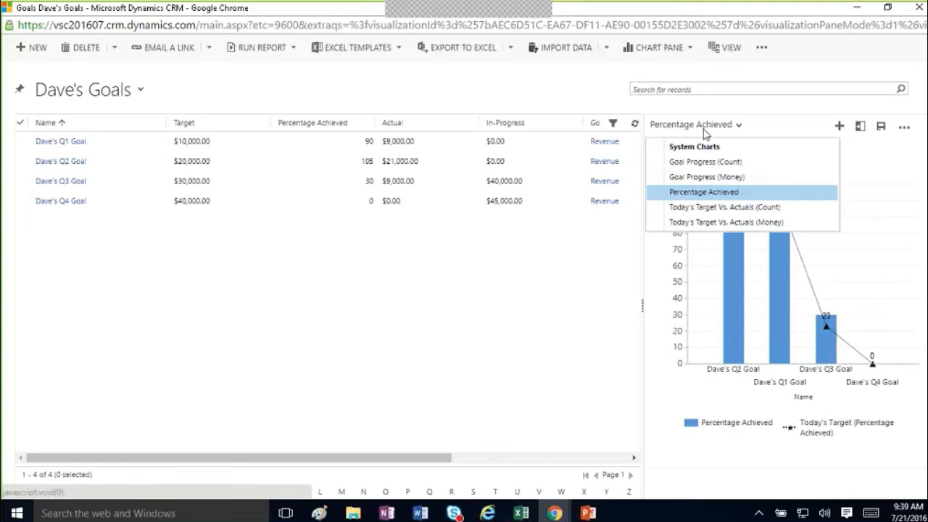
{"action": "left_click", "coordinate": [695, 207]}
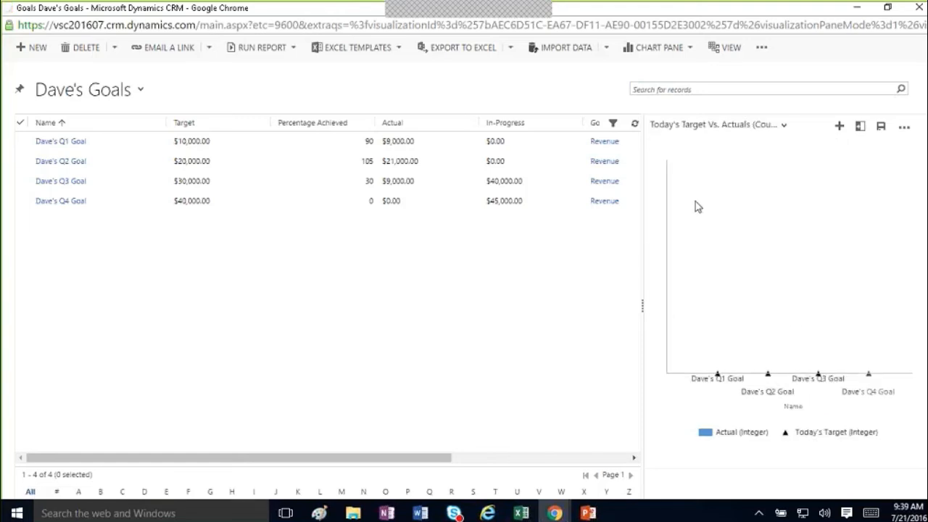
{"action": "left_click", "coordinate": [721, 126]}
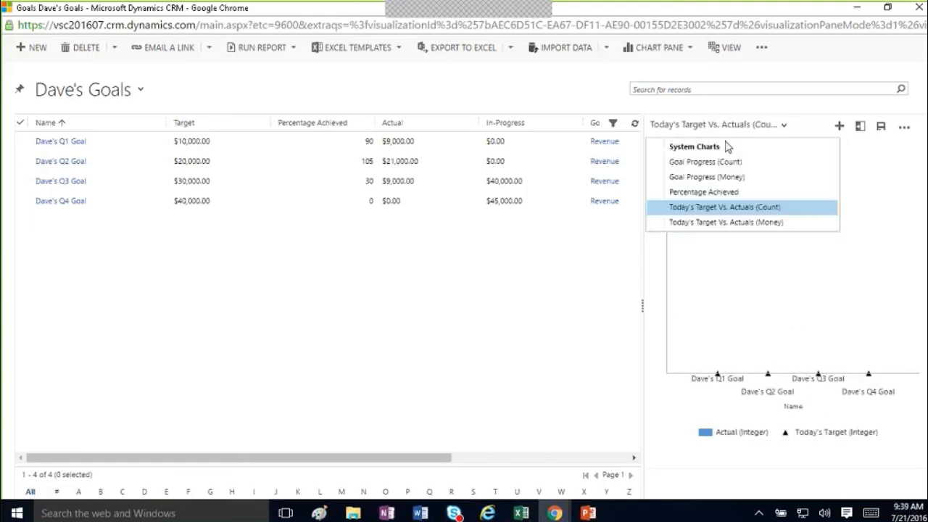
{"action": "left_click", "coordinate": [721, 222]}
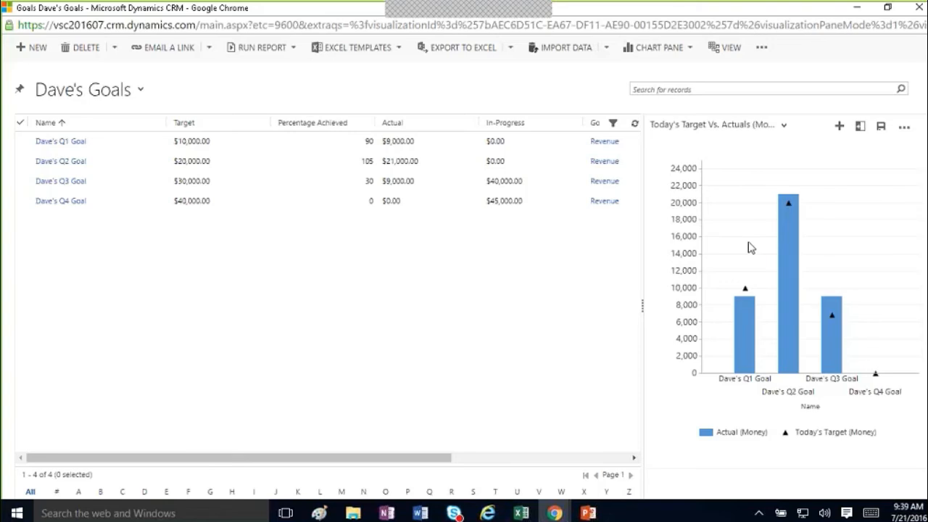
{"action": "left_click", "coordinate": [725, 131]}
{"action": "left_click", "coordinate": [719, 180]}
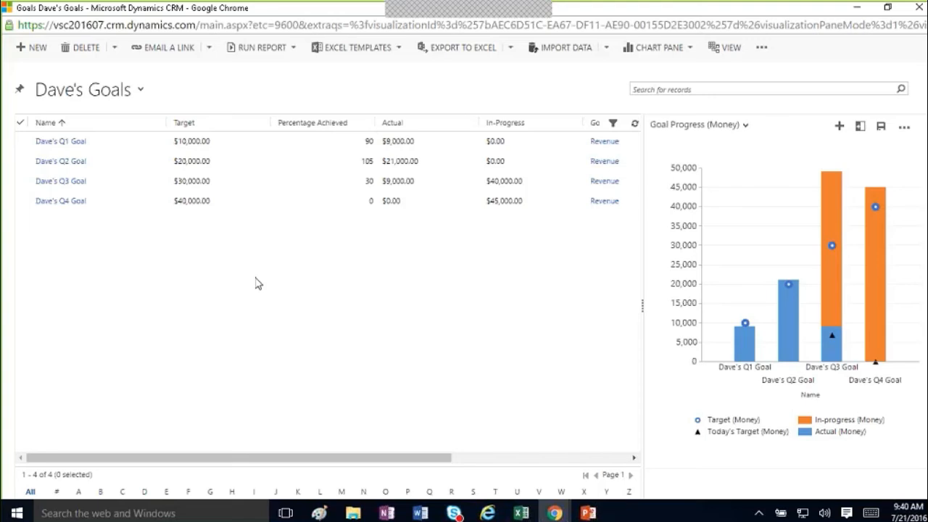
- Show the Manager's Goals view and switch the list to All Goals
{"action": "left_click", "coordinate": [138, 89]}
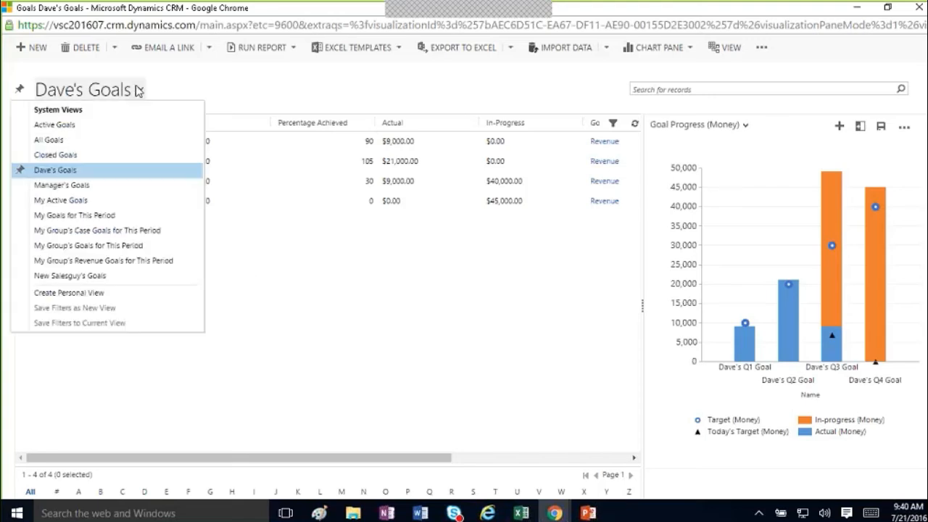
{"action": "left_click", "coordinate": [102, 186]}
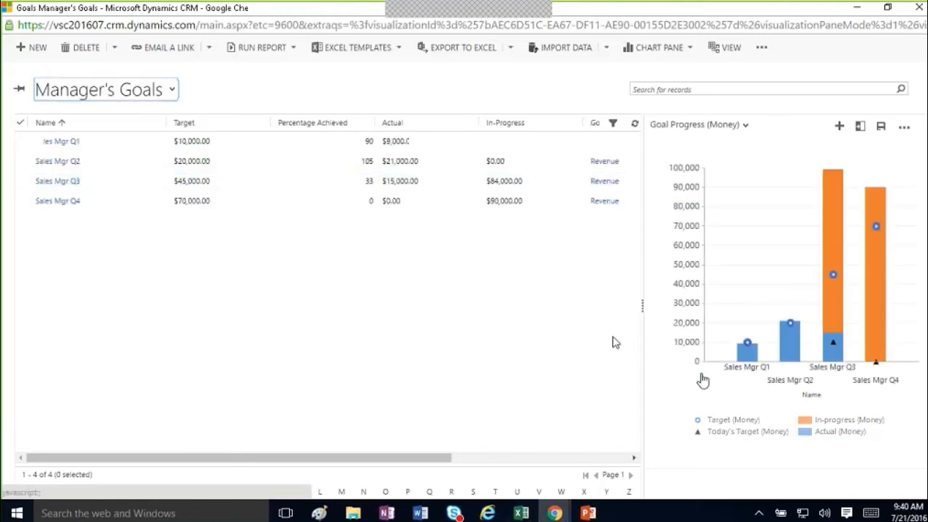
{"action": "left_click", "coordinate": [155, 89]}
{"action": "left_click", "coordinate": [67, 144]}
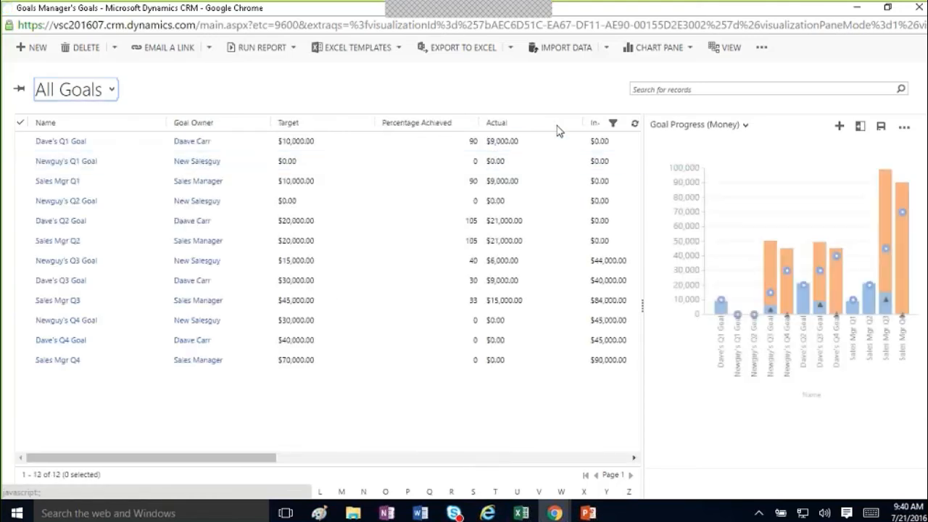
- Sort the All Goals list by Fiscal Period in ascending order
{"action": "left_click_drag", "start_coordinate": [264, 457], "coordinate": [351, 448]}
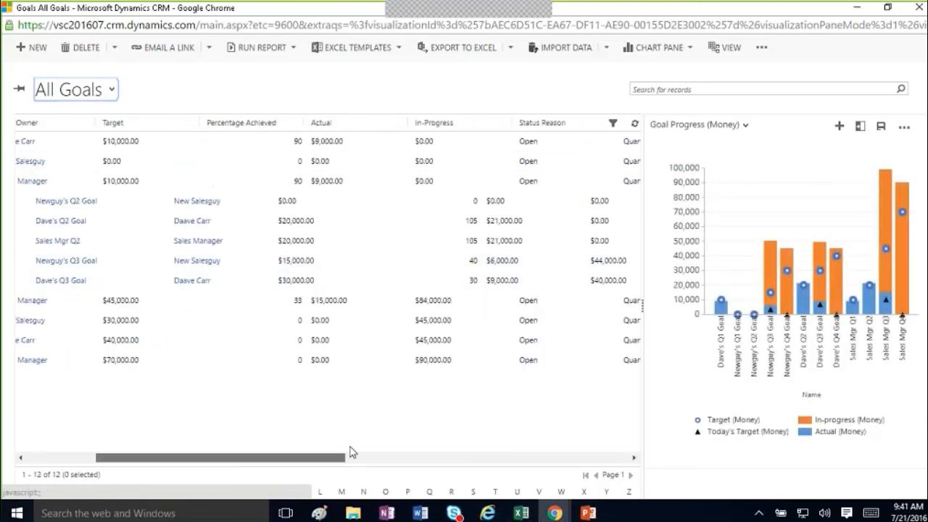
{"action": "left_click", "coordinate": [588, 124]}
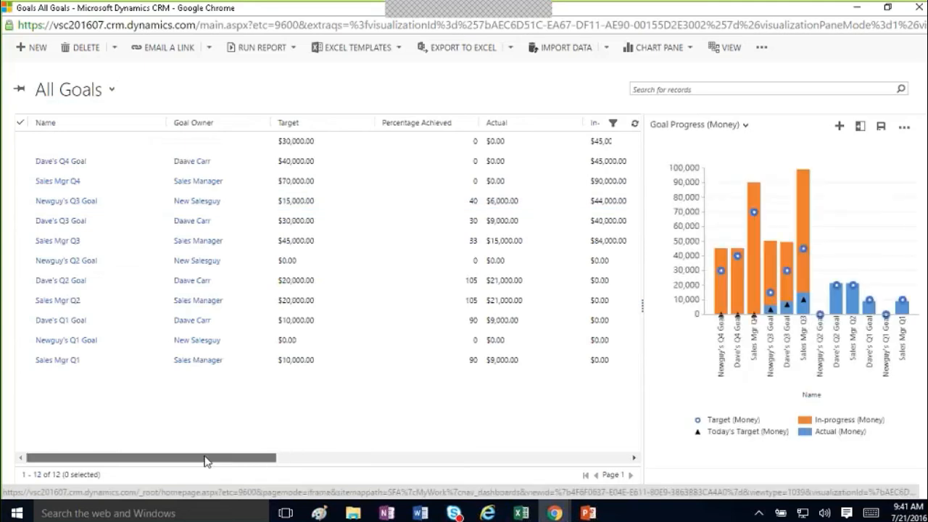
{"action": "left_click_drag", "start_coordinate": [204, 461], "coordinate": [410, 459]}
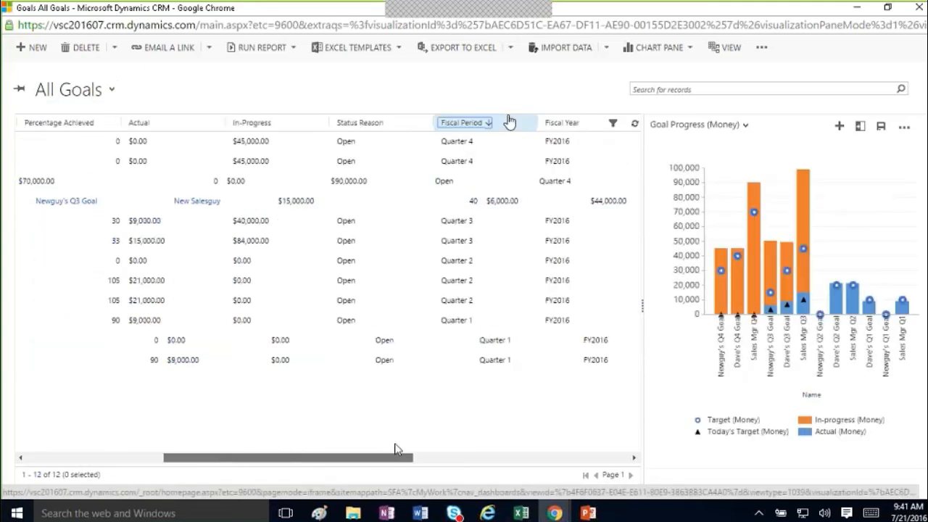
{"action": "left_click", "coordinate": [510, 121]}
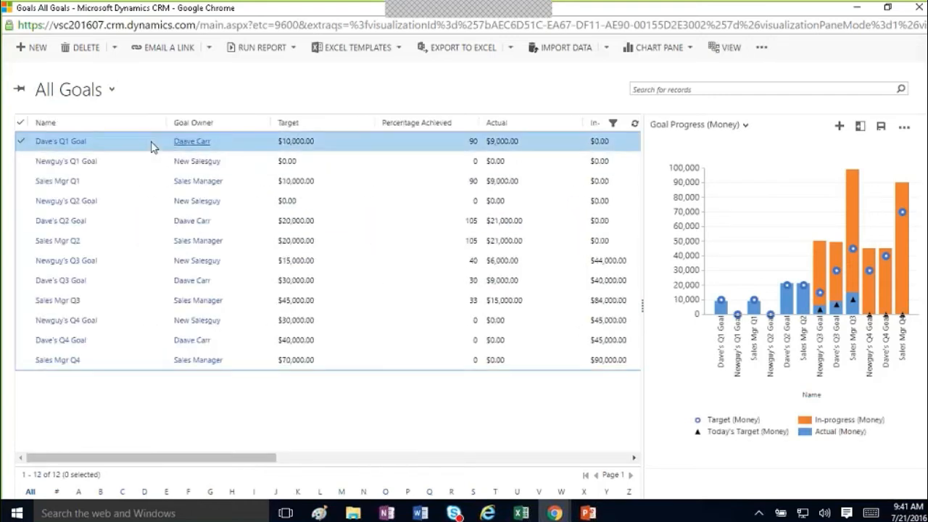
- Select the three Quarter 3 goals in the All Goals list, from the new salesperson's goal to Sales Mgr Q3
{"action": "left_click", "coordinate": [152, 146]}
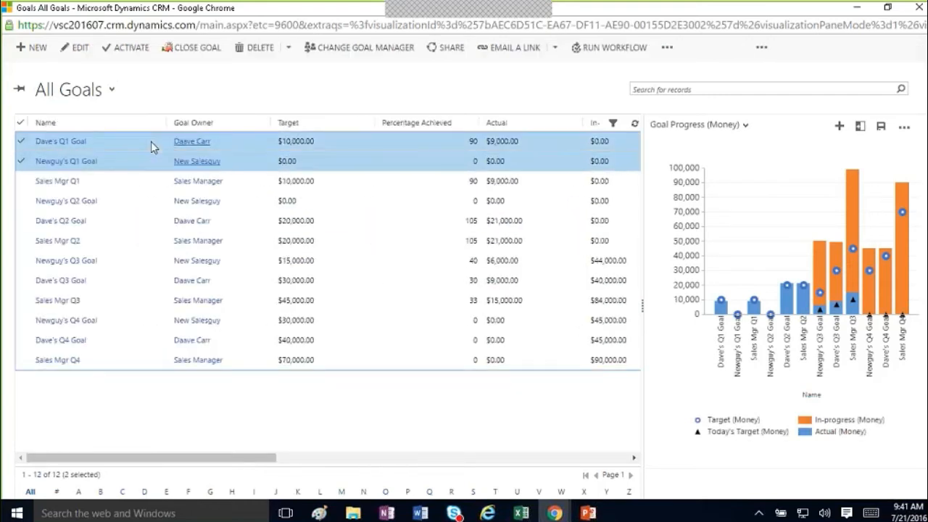
{"action": "left_click", "coordinate": [266, 183]}
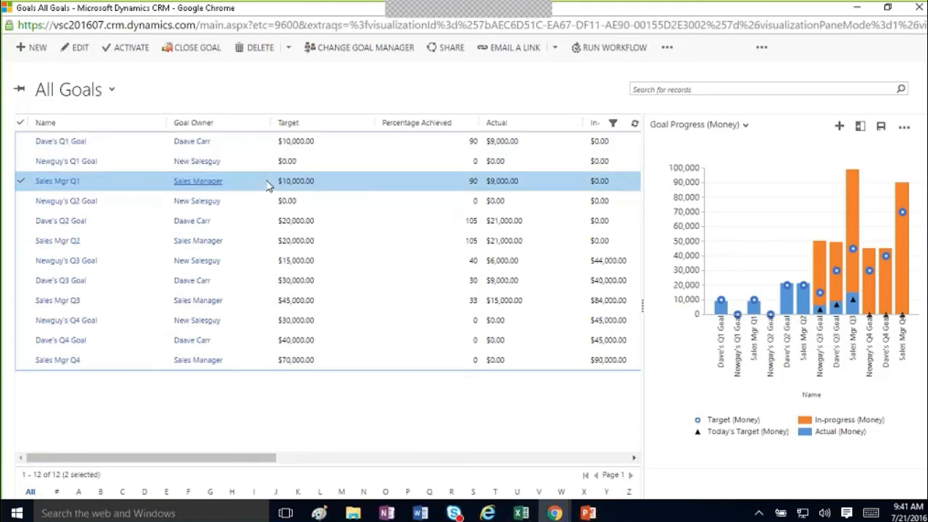
{"action": "left_click", "coordinate": [146, 267]}
{"action": "key", "text": "shift+Down"}
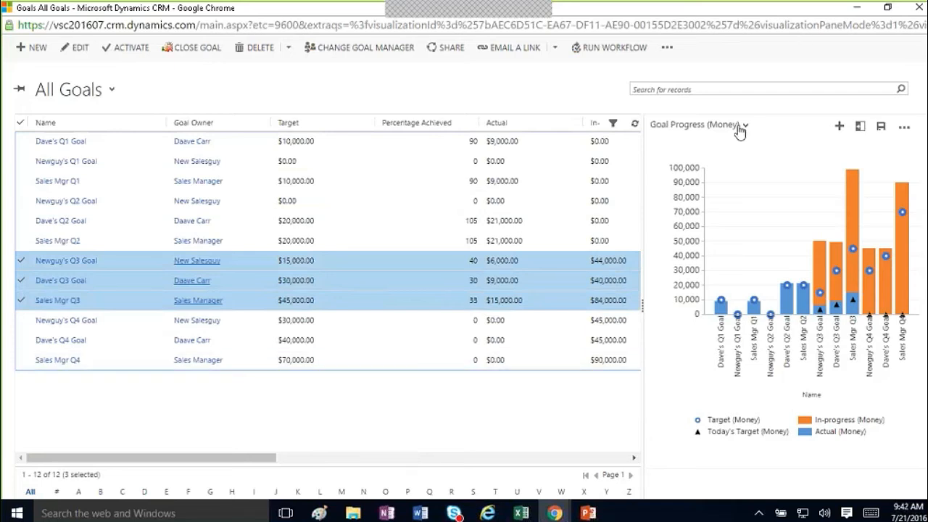
- View the New Salesguy's Goals list and the Manager's Goals list with their progress charts
{"action": "left_click", "coordinate": [98, 95]}
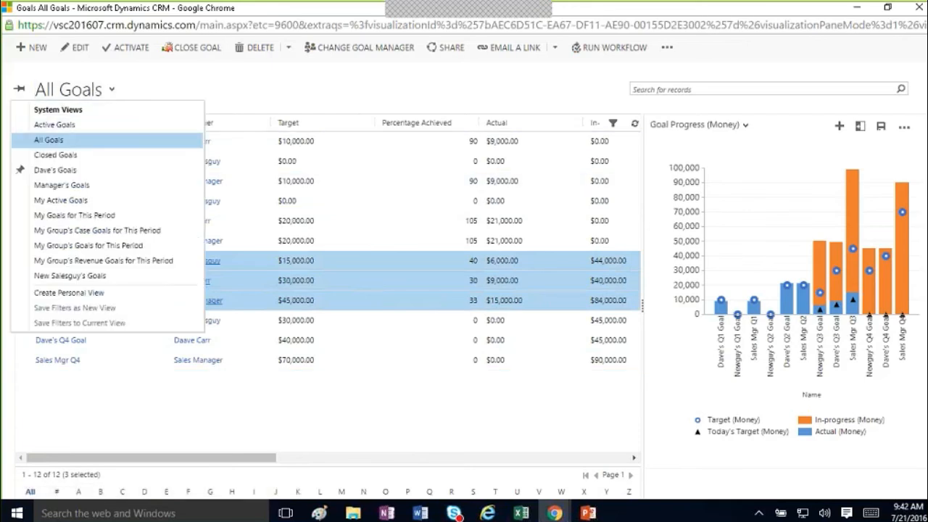
{"action": "left_click", "coordinate": [86, 275]}
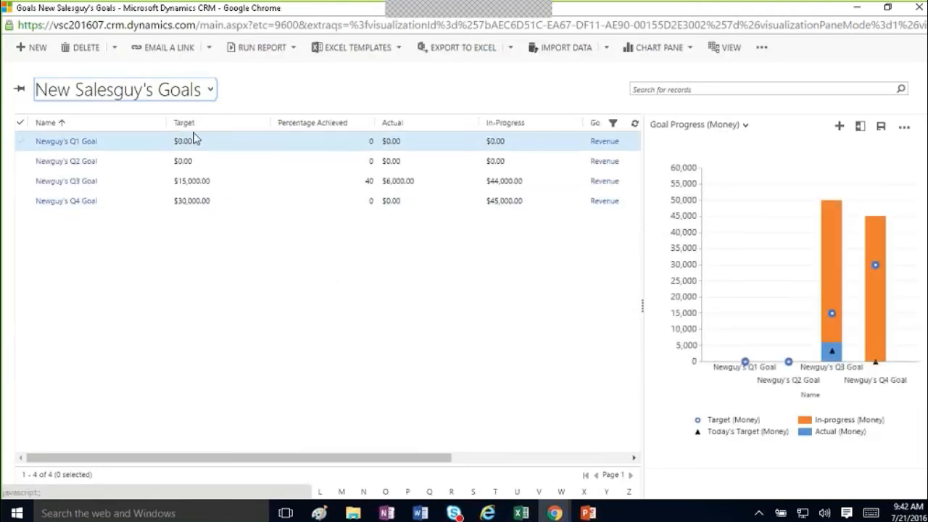
{"action": "left_click", "coordinate": [166, 93]}
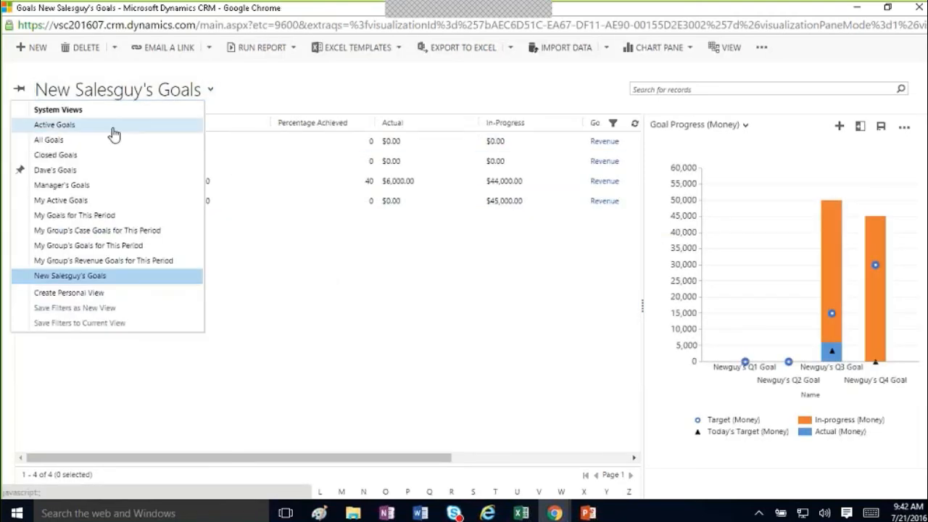
{"action": "left_click", "coordinate": [81, 184]}
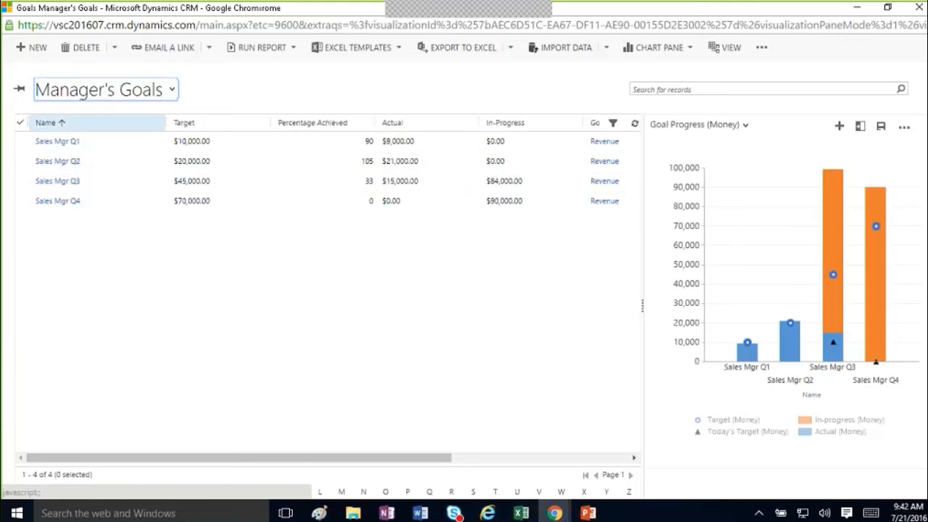
- Return to the pinned salesperson's goals view and open the Actual (Money) participating records of the Q3 goal
{"action": "left_click", "coordinate": [135, 91]}
{"action": "left_click", "coordinate": [81, 169]}
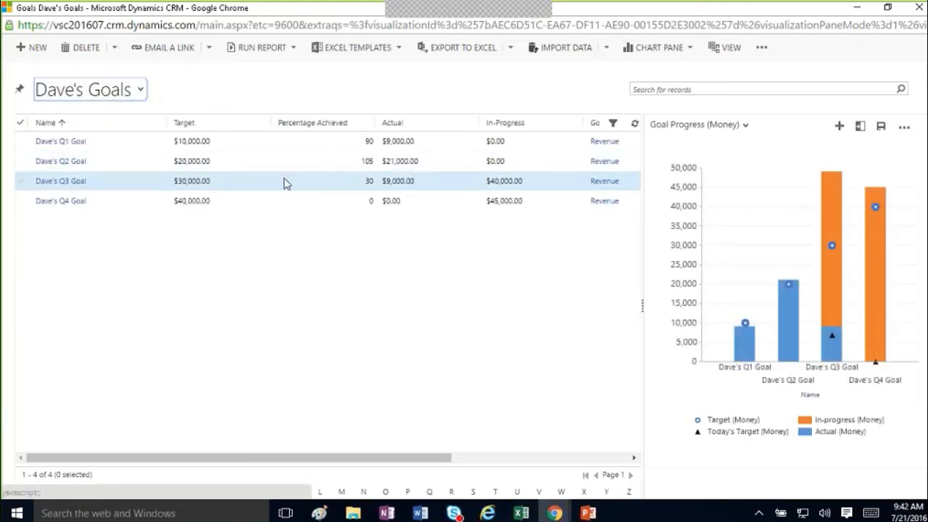
{"action": "double_click", "coordinate": [284, 181]}
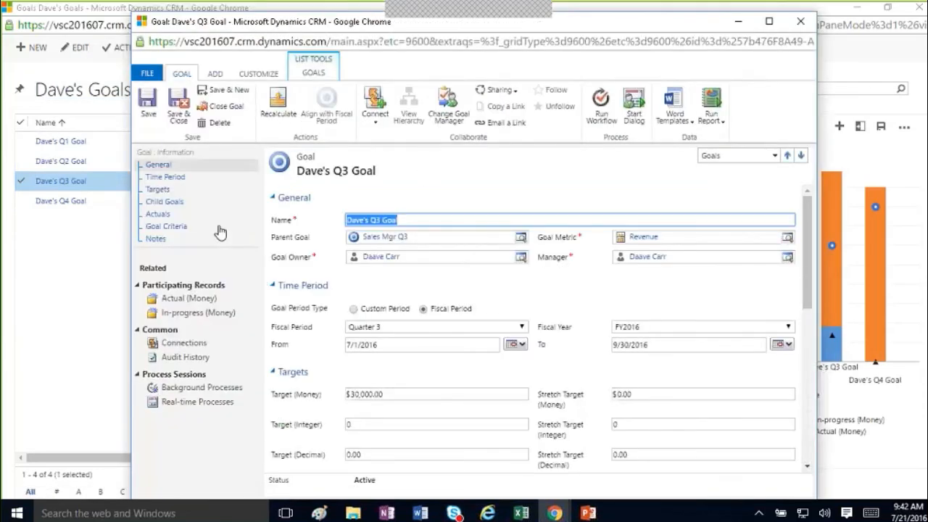
{"action": "left_click", "coordinate": [174, 302]}
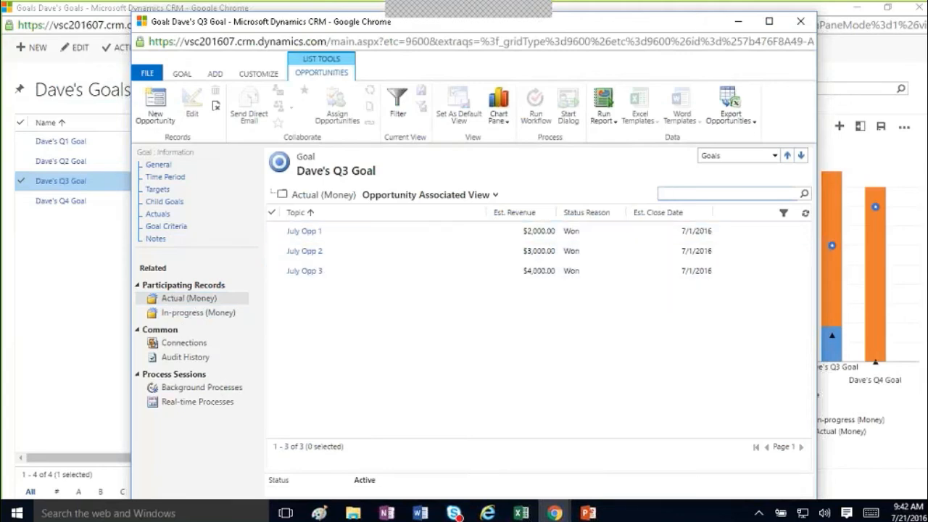
- Open the Q3 goal's In-progress (Money) participating records and sort them by Est. Close Date in ascending order
{"action": "left_click", "coordinate": [185, 314]}
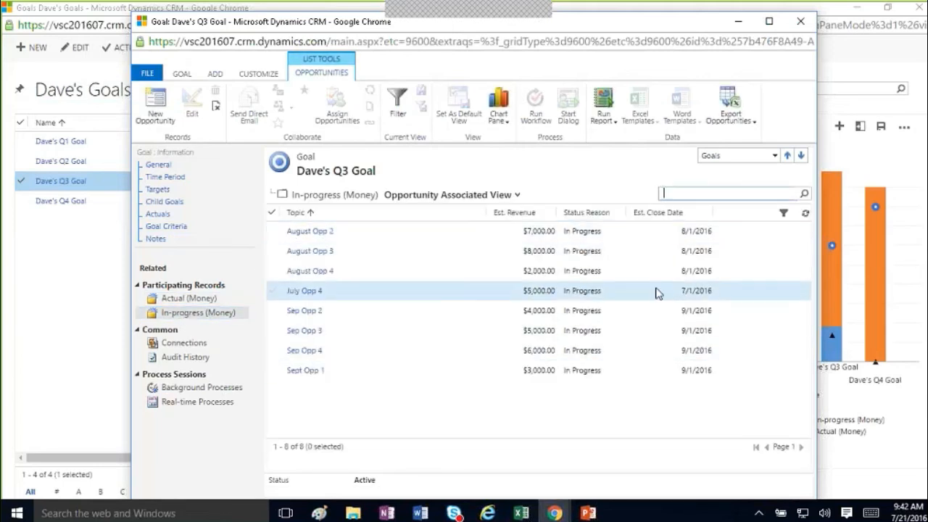
{"action": "left_click", "coordinate": [660, 212]}
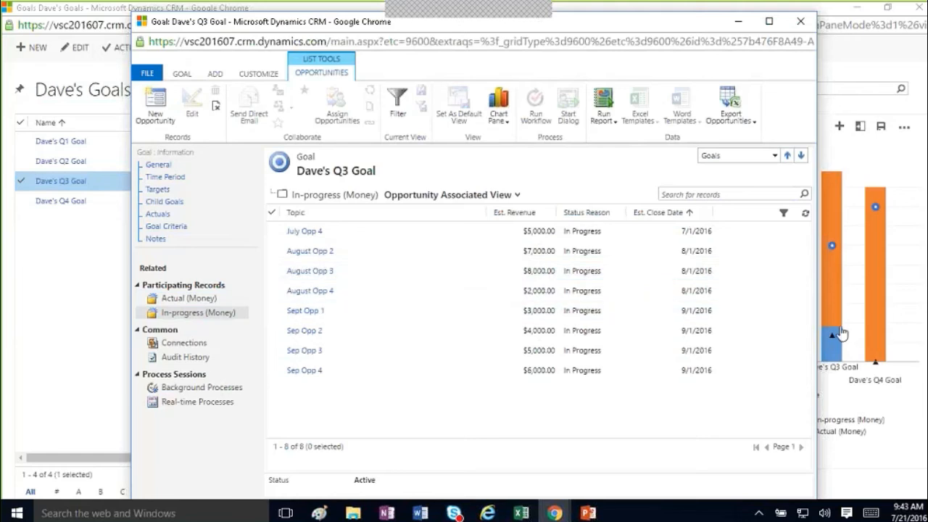
- Open the August Opp 3 opportunity, close it as Won with the proposed revenue and close date, and exit the record
{"action": "left_click", "coordinate": [449, 268]}
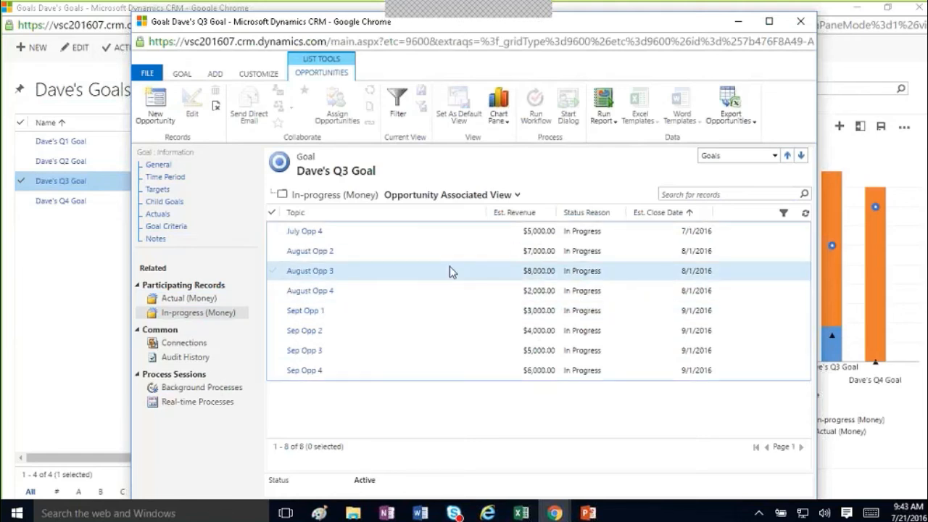
{"action": "double_click", "coordinate": [450, 271]}
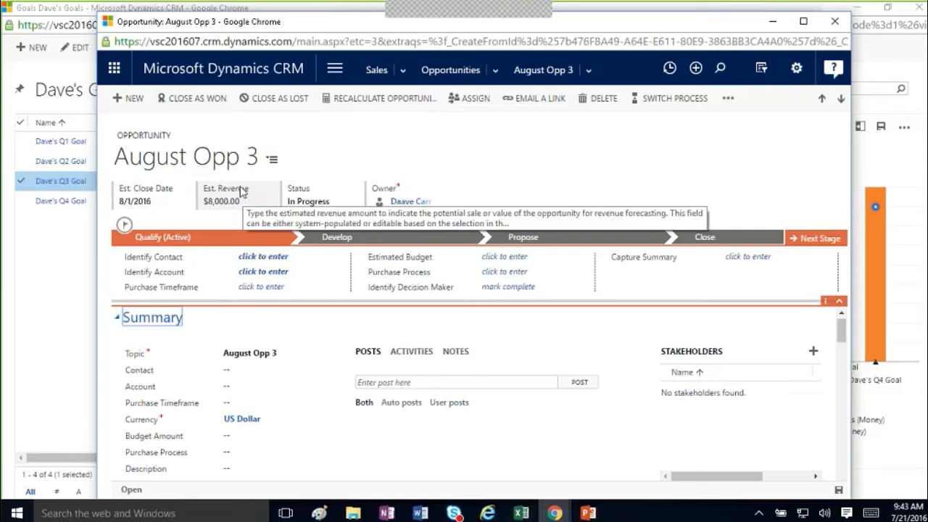
{"action": "left_click", "coordinate": [187, 102]}
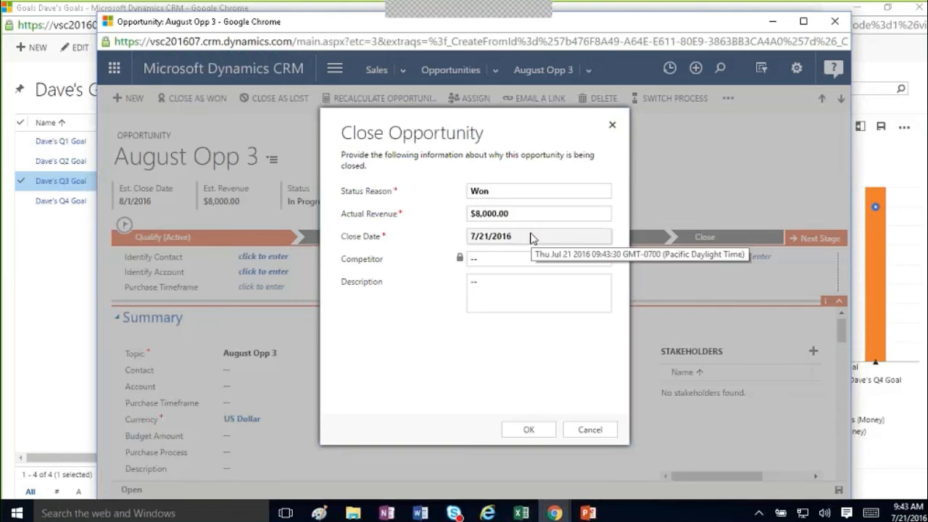
{"action": "left_click", "coordinate": [532, 429]}
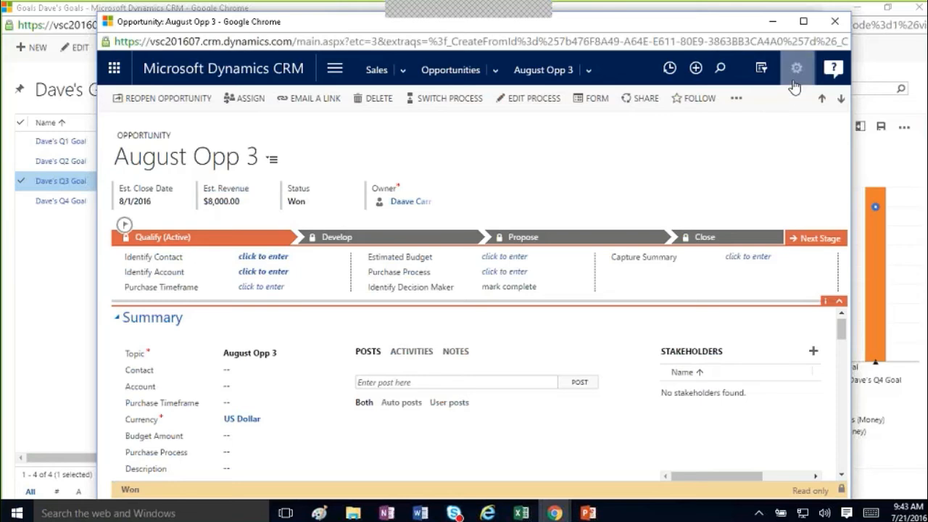
{"action": "left_click", "coordinate": [834, 21]}
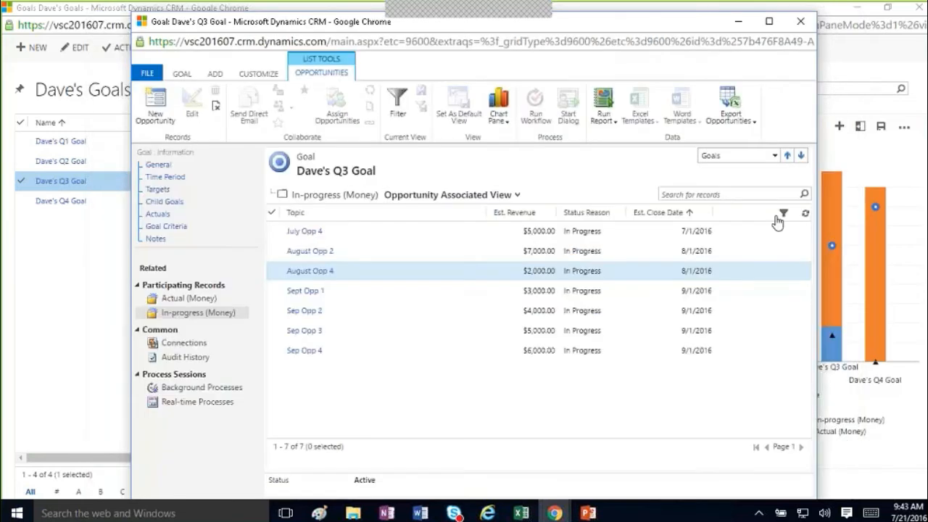
- Close the goal record and recalculate the selected Q3 goal in the salesperson's goals list
{"action": "left_click", "coordinate": [768, 21]}
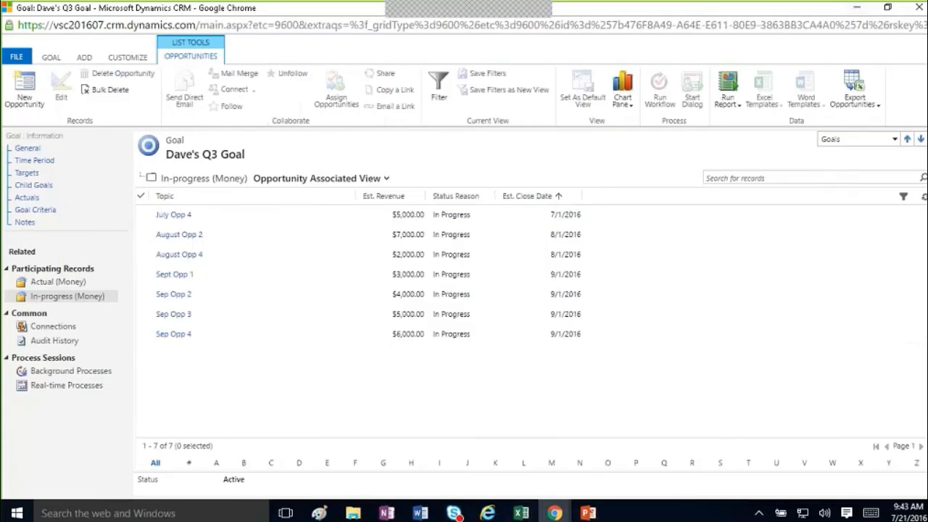
{"action": "left_click", "coordinate": [917, 7]}
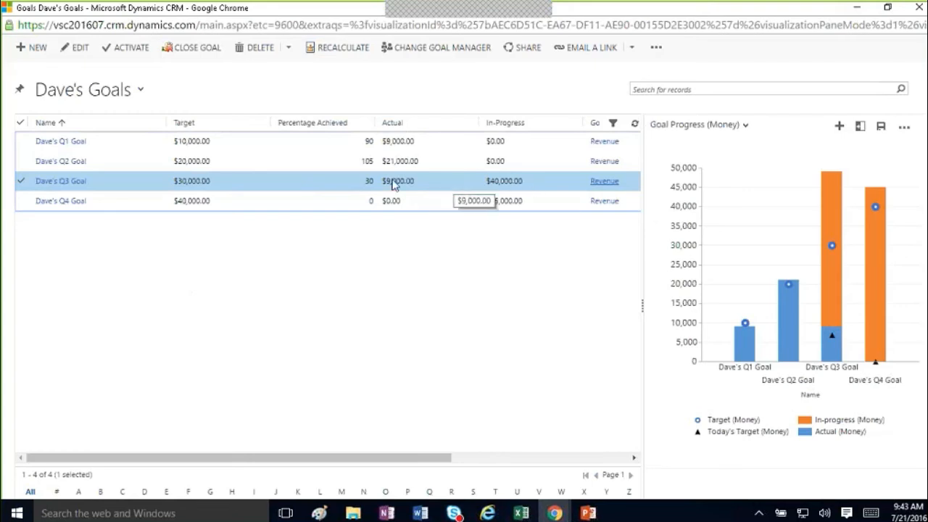
{"action": "left_click", "coordinate": [341, 52]}
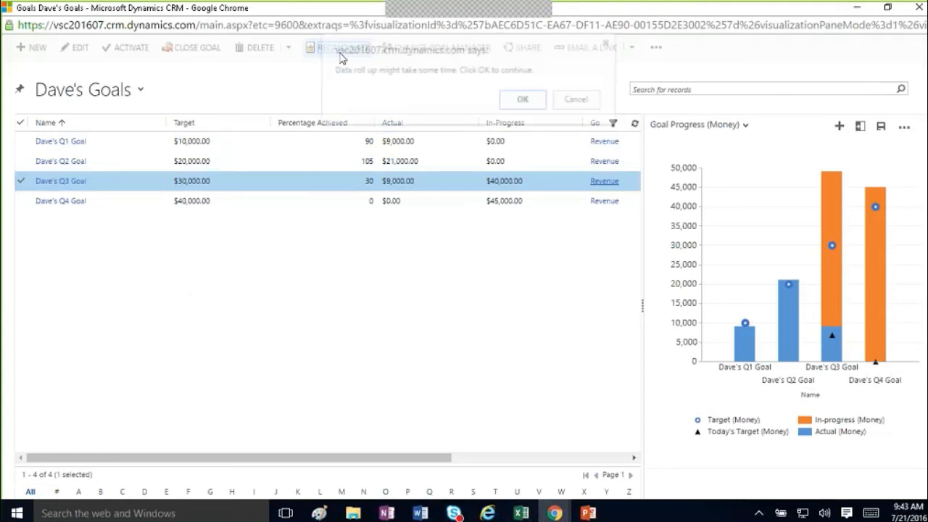
{"action": "left_click", "coordinate": [520, 100]}
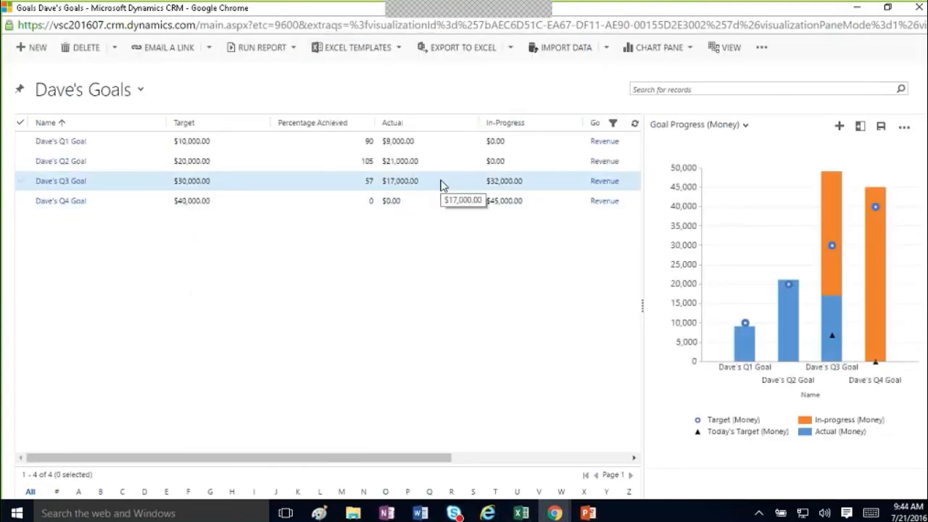
- Reopen the Q3 goal, review its Actual (Money) and In-progress (Money) records, and close it, dismissing the error report
{"action": "mouse_move", "coordinate": [826, 305]}
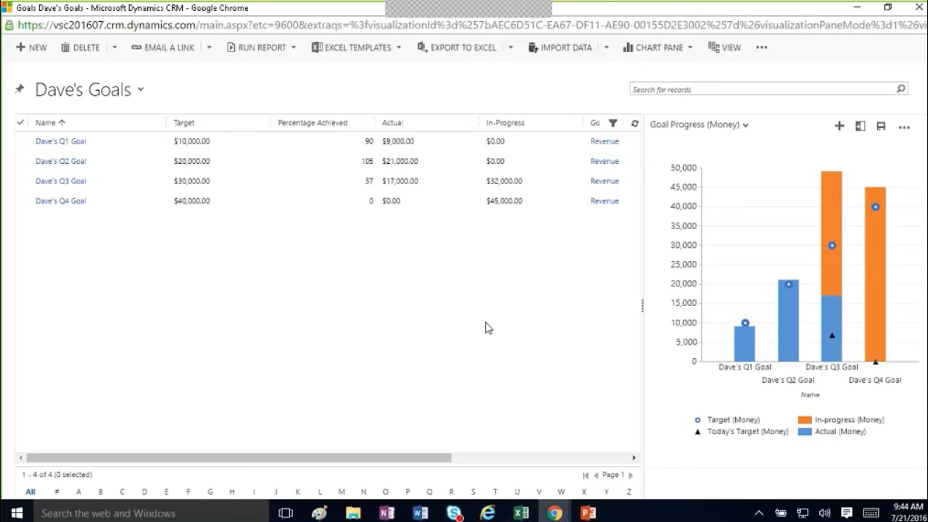
{"action": "double_click", "coordinate": [282, 188]}
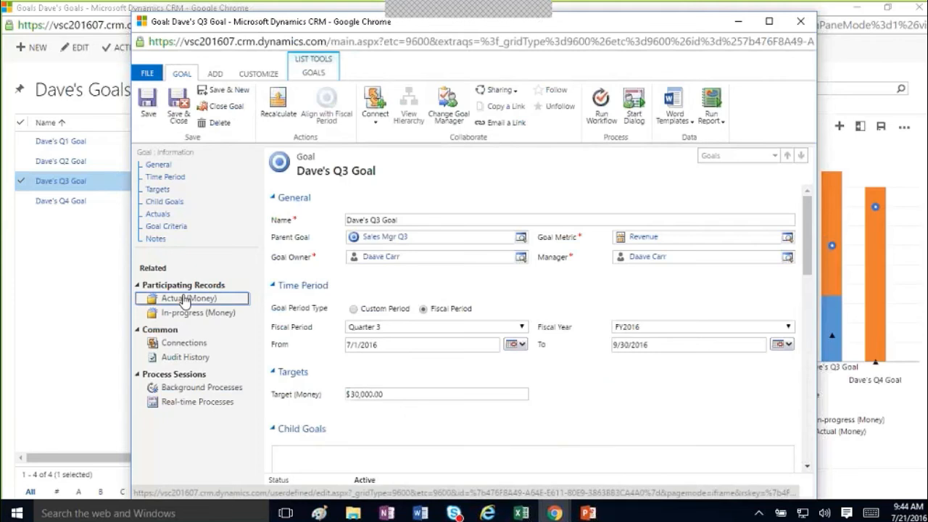
{"action": "left_click", "coordinate": [187, 298]}
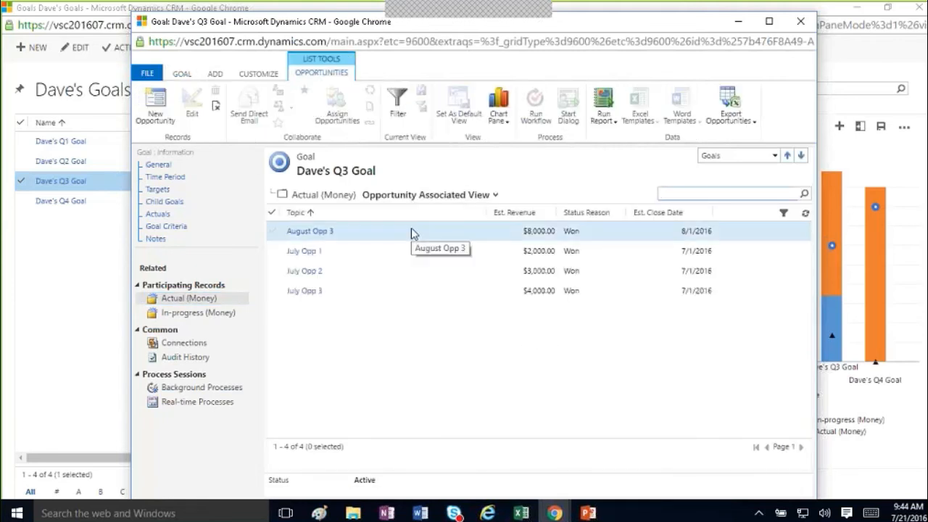
{"action": "left_click", "coordinate": [195, 315]}
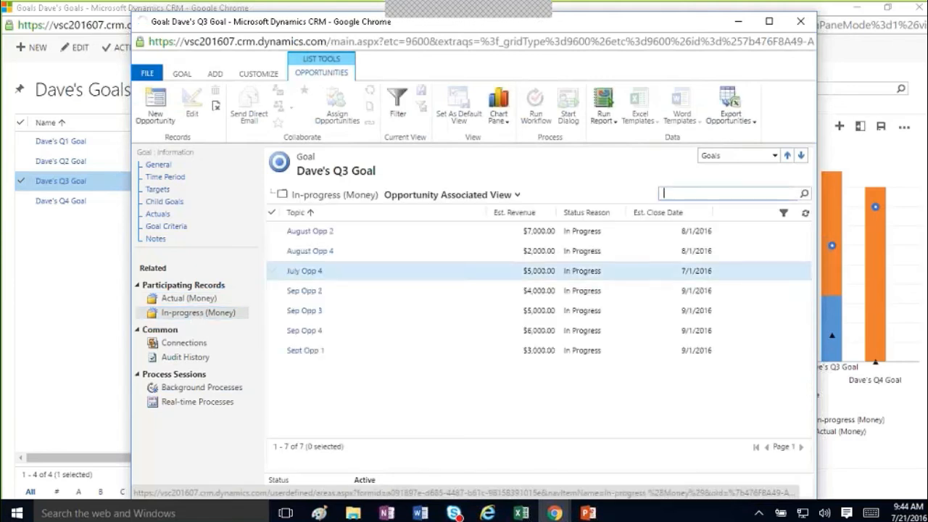
{"action": "left_click", "coordinate": [661, 216]}
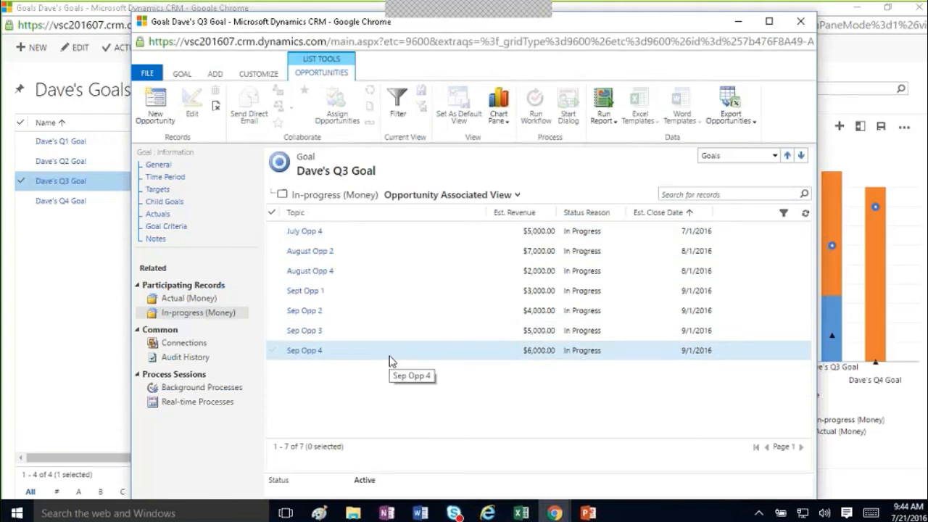
{"action": "left_click", "coordinate": [800, 23]}
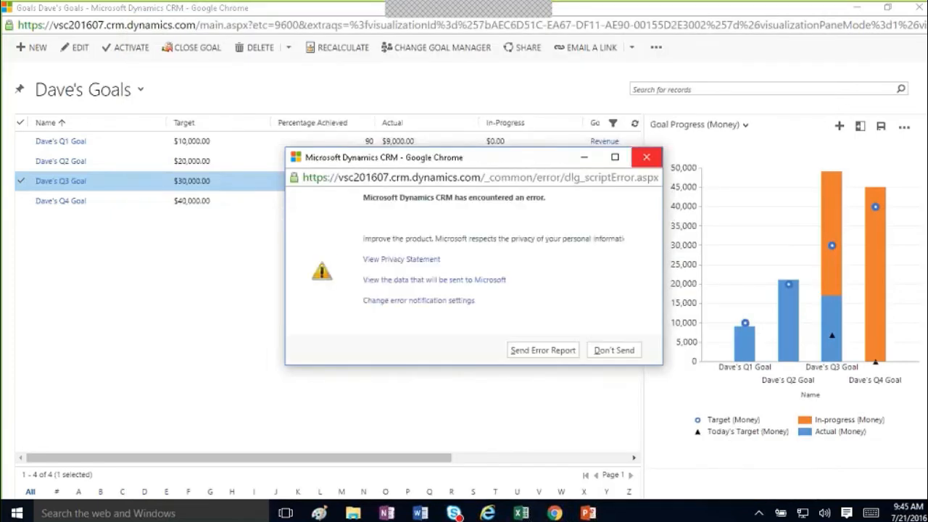
{"action": "left_click", "coordinate": [646, 158]}
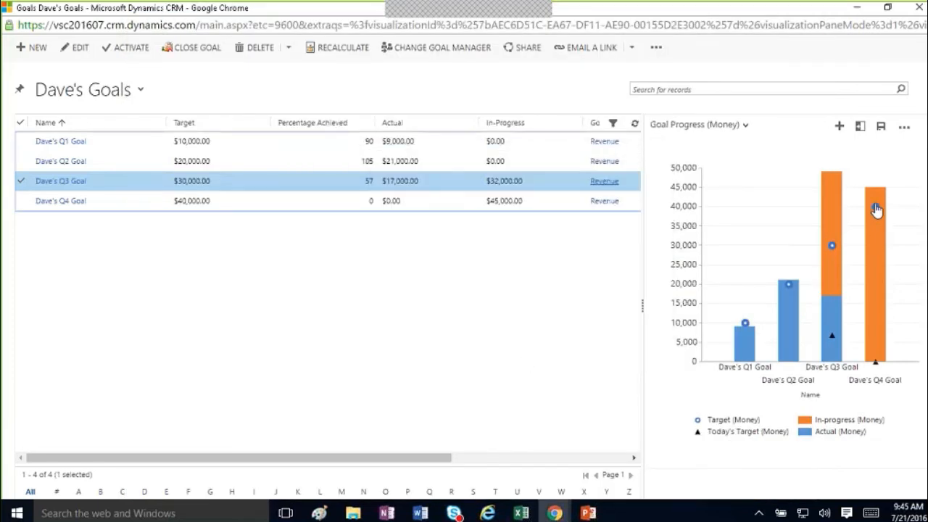
- Open the Q3 goal record, switch to Excel to view the Newguys goals v2 workbook, and return to the goal
{"action": "mouse_move", "coordinate": [878, 246]}
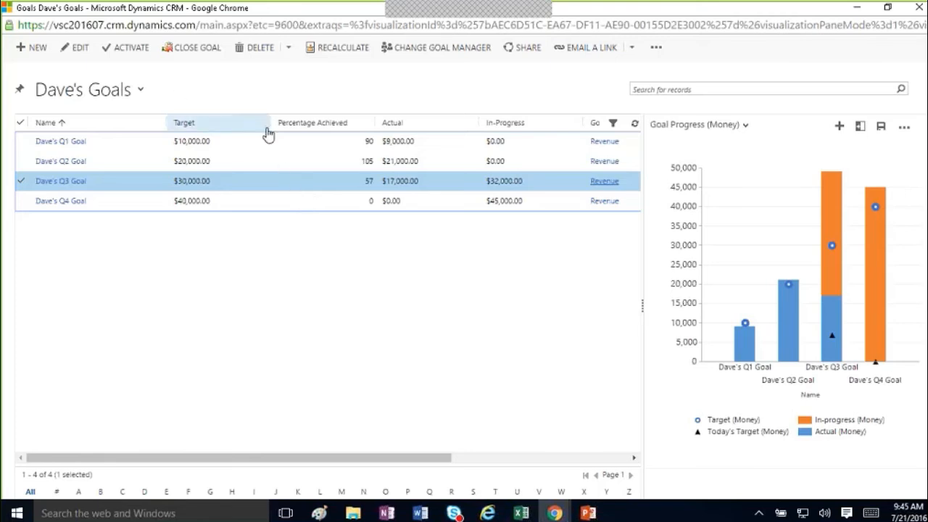
{"action": "double_click", "coordinate": [263, 184]}
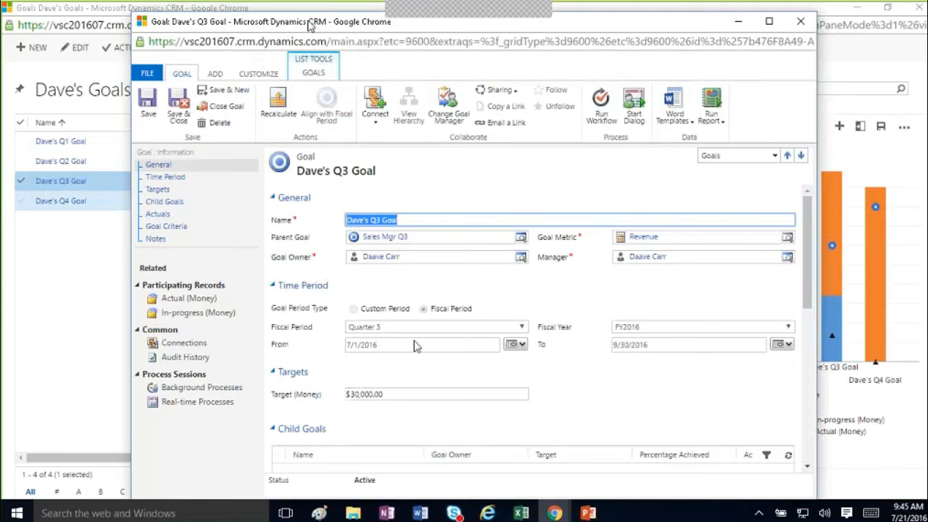
{"action": "left_click", "coordinate": [521, 512]}
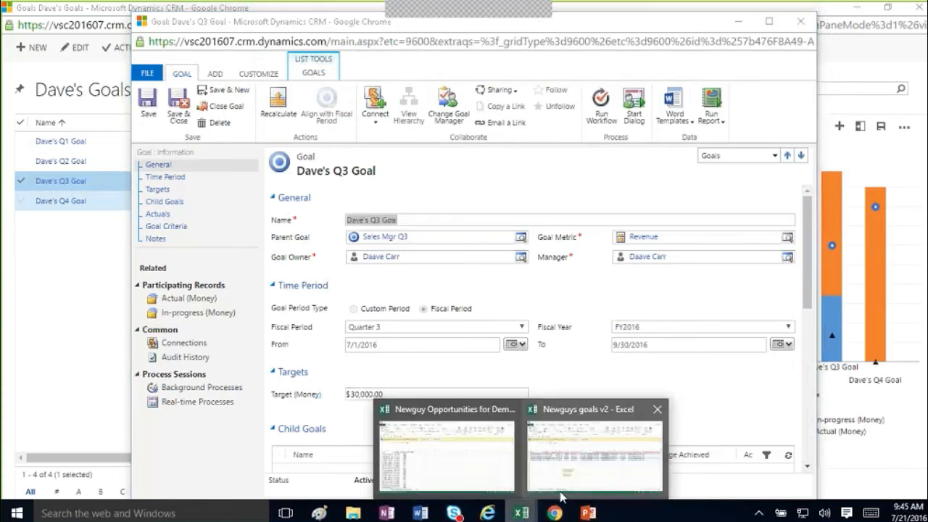
{"action": "left_click", "coordinate": [595, 450]}
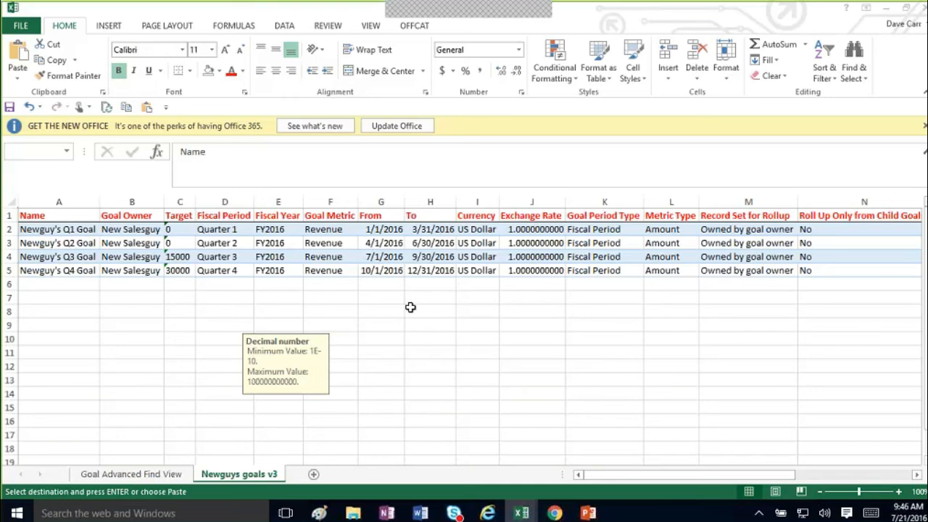
{"action": "key", "text": "alt+Tab"}
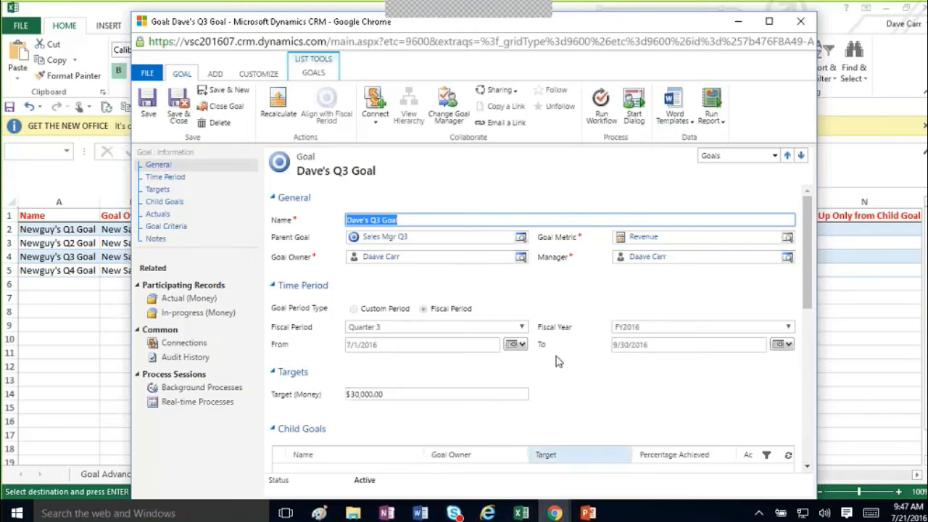
- Switch to the Sales Goal Dashboard window and open Fiscal Year Settings in the Business Management settings
{"action": "left_click", "coordinate": [555, 512]}
{"action": "left_click", "coordinate": [436, 434]}
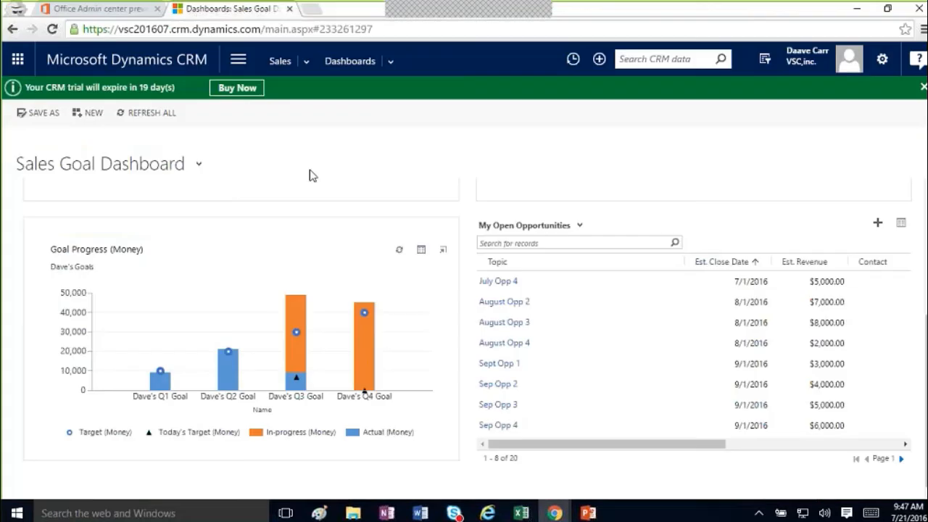
{"action": "left_click", "coordinate": [238, 60]}
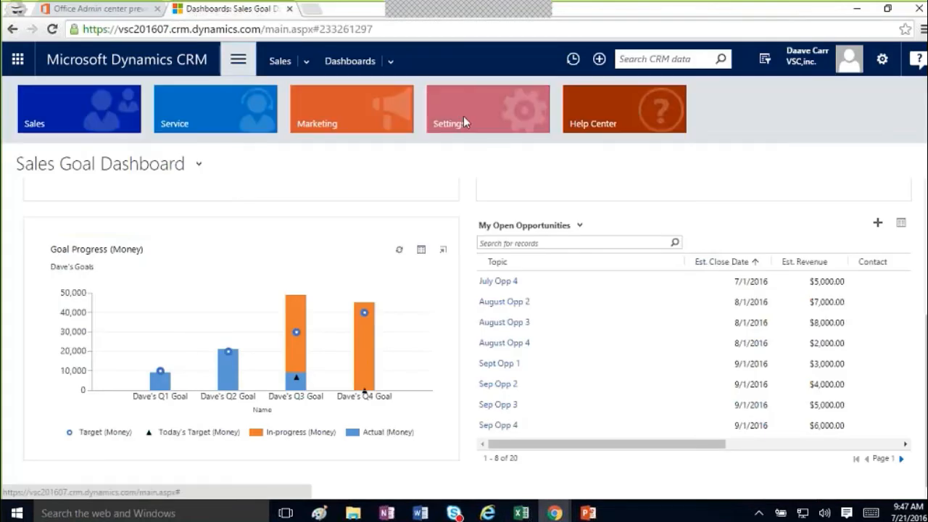
{"action": "left_click", "coordinate": [464, 122]}
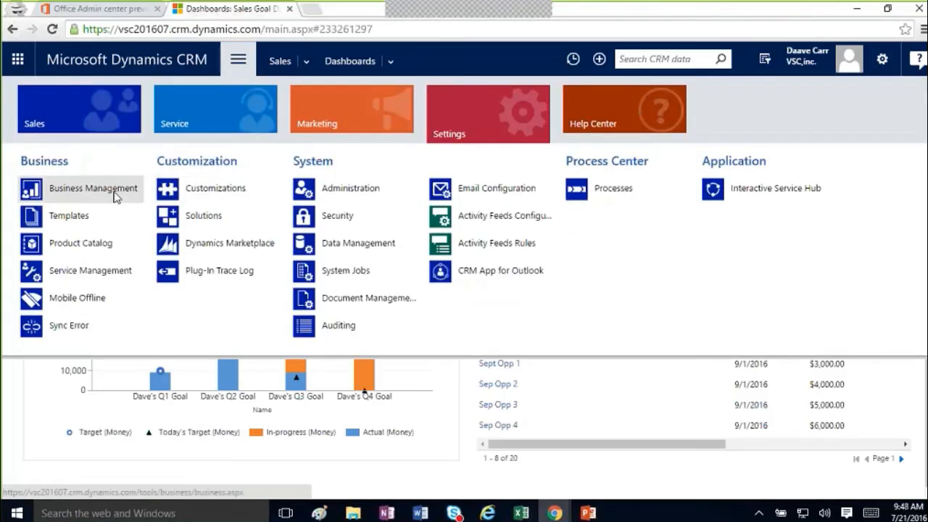
{"action": "left_click", "coordinate": [111, 193]}
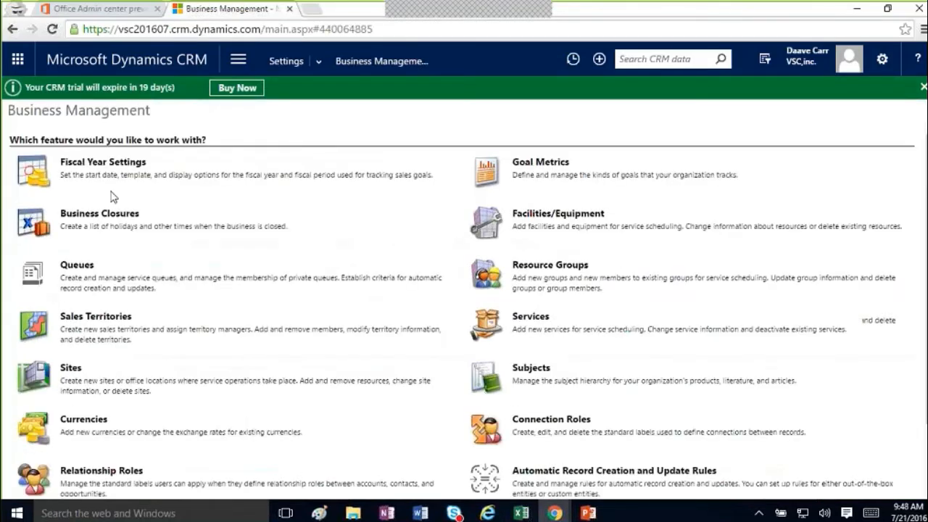
{"action": "left_click", "coordinate": [100, 166]}
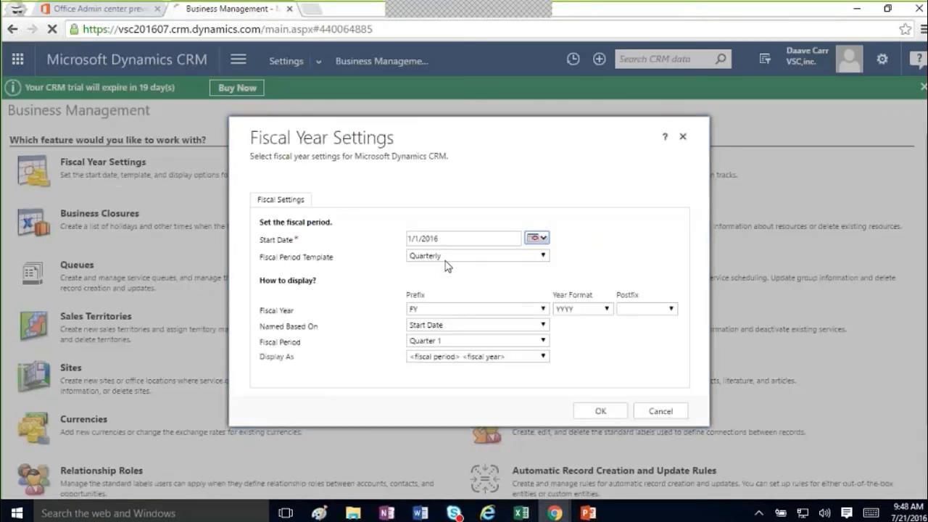
- View the Fiscal Period Template choices and dismiss Fiscal Year Settings without changing anything
{"action": "left_click", "coordinate": [527, 256]}
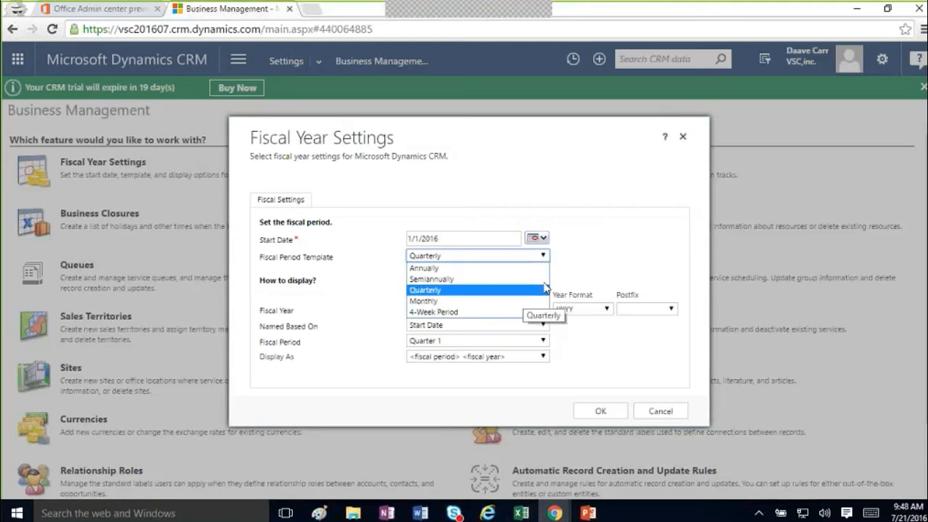
{"action": "left_click", "coordinate": [593, 247]}
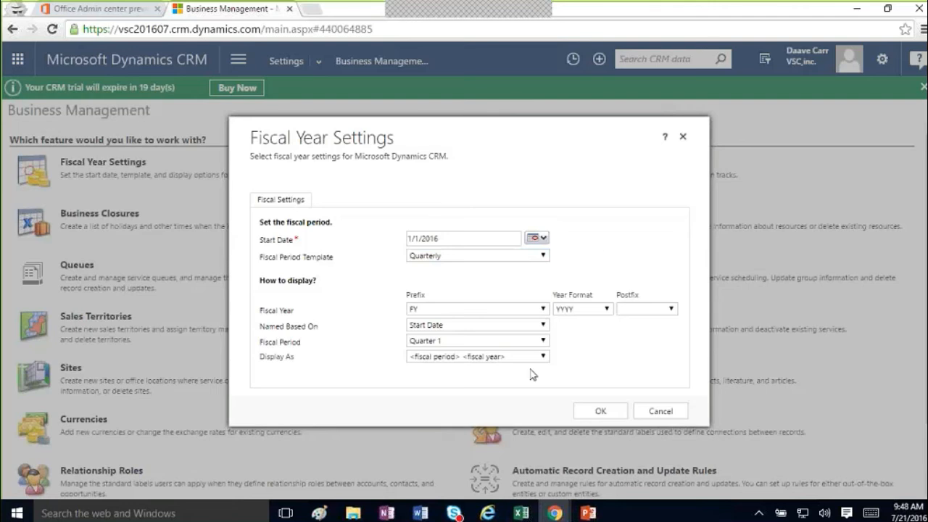
{"action": "left_click", "coordinate": [682, 138]}
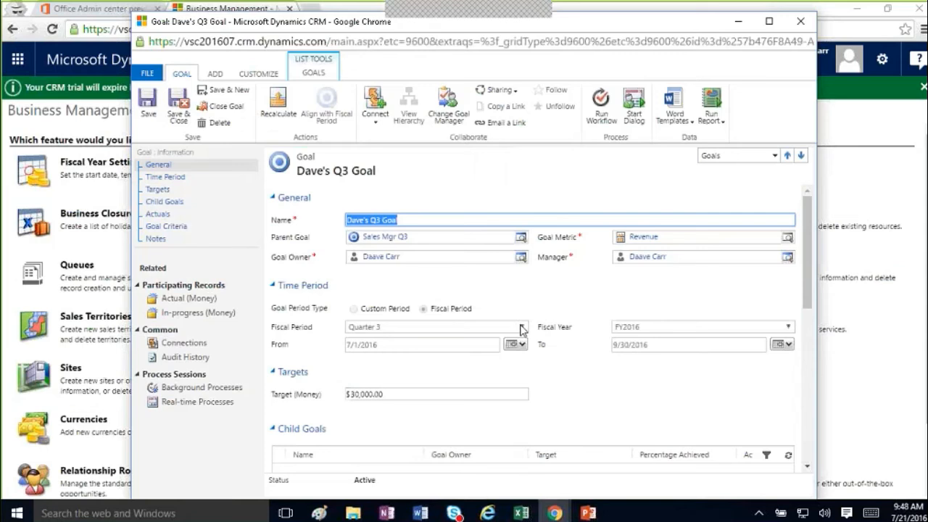
- From the Q3 goal, open the Revenue goal metric and view its Actual (Money) and In-progress (Money) rollup field definitions
{"action": "left_click", "coordinate": [438, 219]}
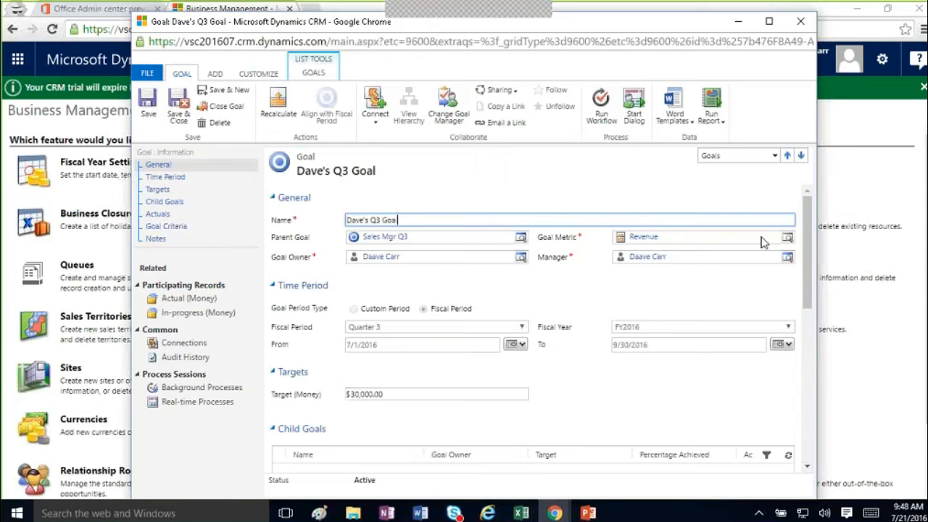
{"action": "left_click", "coordinate": [649, 242]}
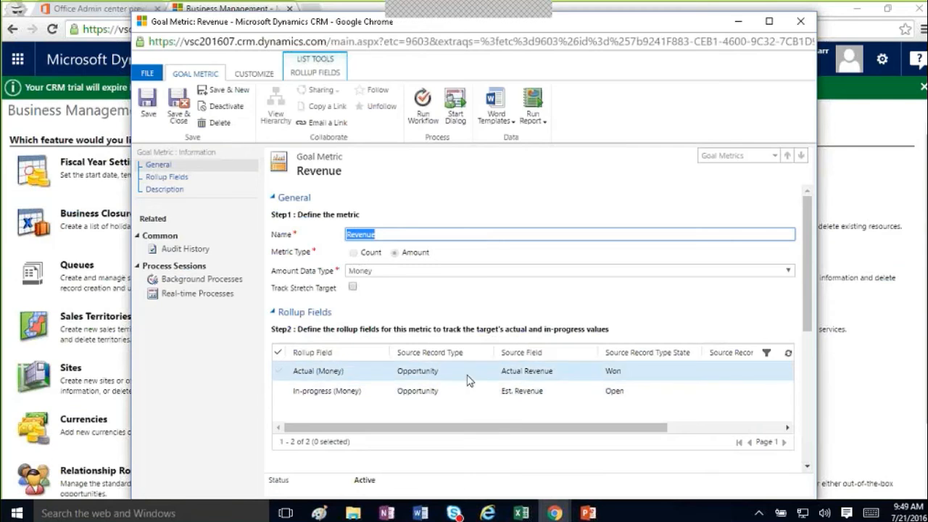
{"action": "double_click", "coordinate": [570, 377]}
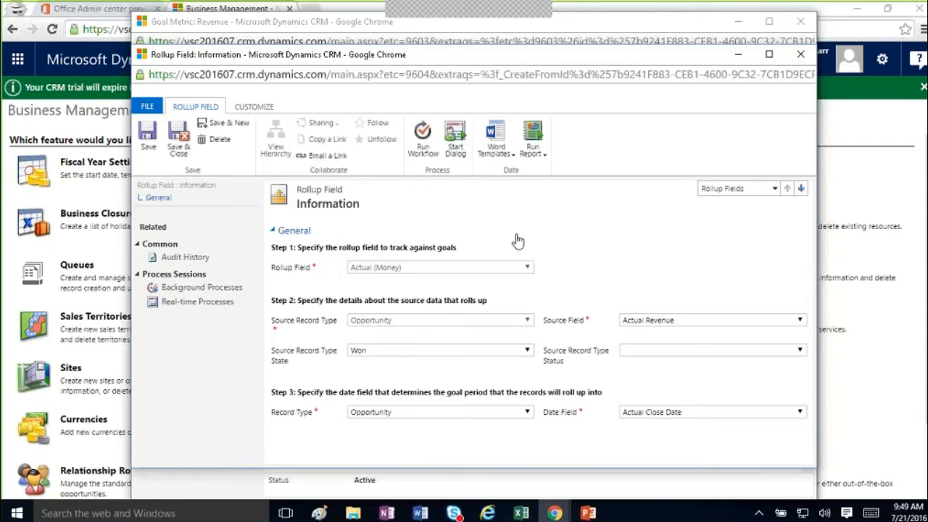
{"action": "left_click", "coordinate": [800, 55]}
{"action": "double_click", "coordinate": [559, 394]}
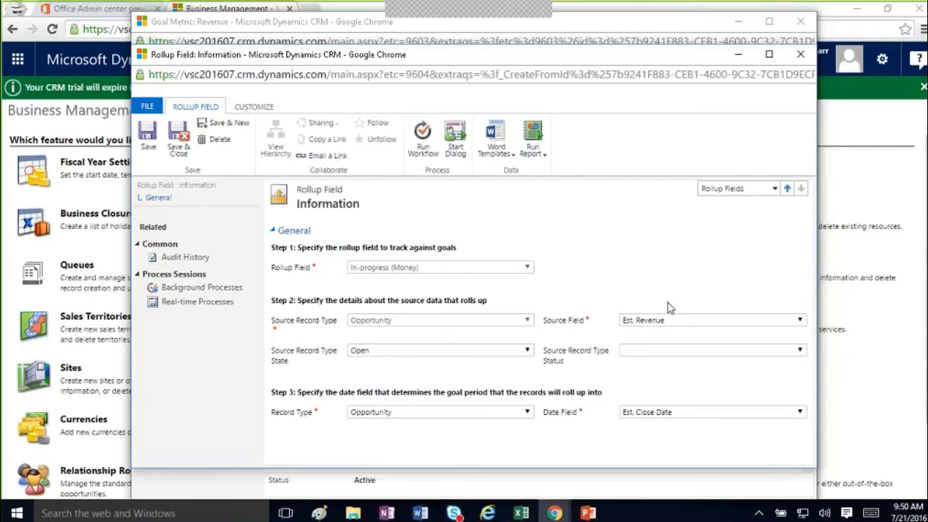
- Close the In-progress (Money) rollup field and Revenue metric windows, and view the Q3 goal's Actuals and Goal Criteria
{"action": "left_click", "coordinate": [800, 59]}
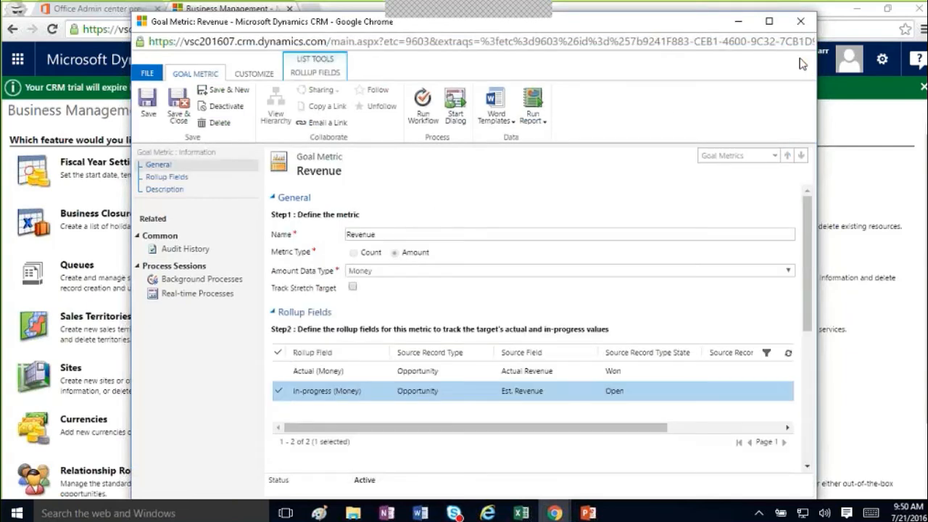
{"action": "left_click", "coordinate": [798, 27]}
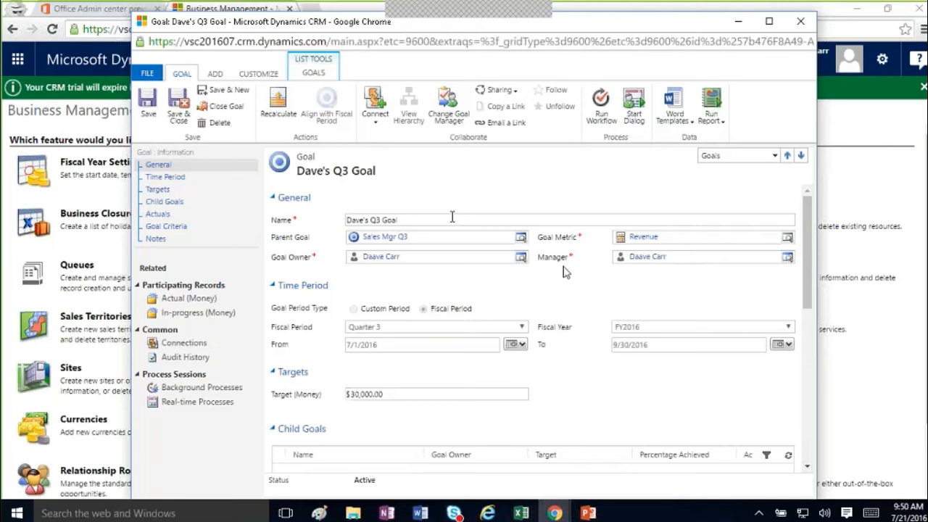
{"action": "mouse_move", "coordinate": [565, 271]}
{"action": "left_click_drag", "start_coordinate": [805, 275], "coordinate": [805, 424]}
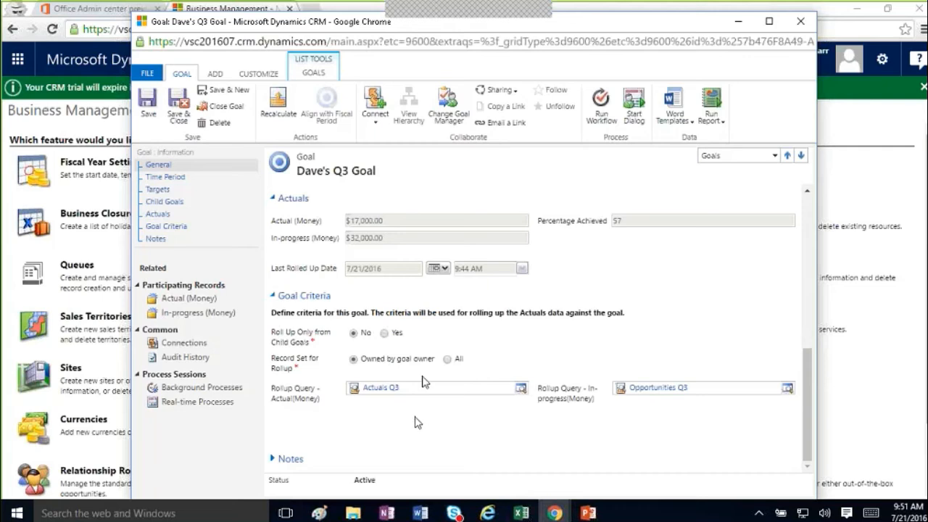
- Open the Actuals Q3 rollup query from the goal criteria, view its matching records, and close the query
{"action": "left_click", "coordinate": [375, 392]}
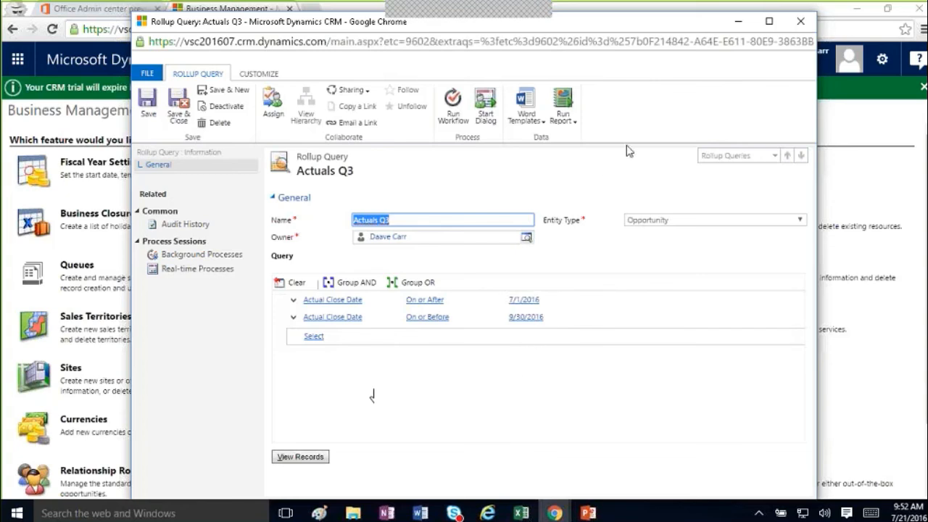
{"action": "left_click", "coordinate": [301, 457]}
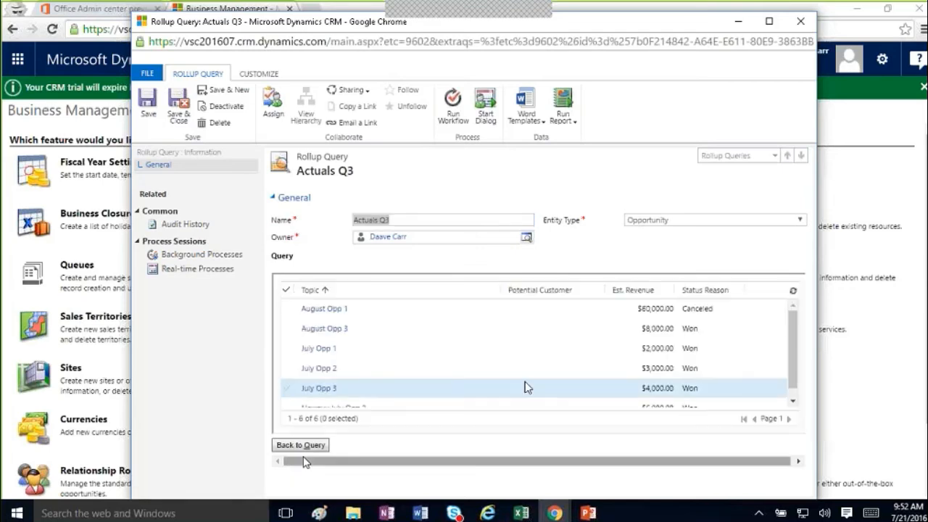
{"action": "left_click_drag", "start_coordinate": [793, 352], "coordinate": [793, 363]}
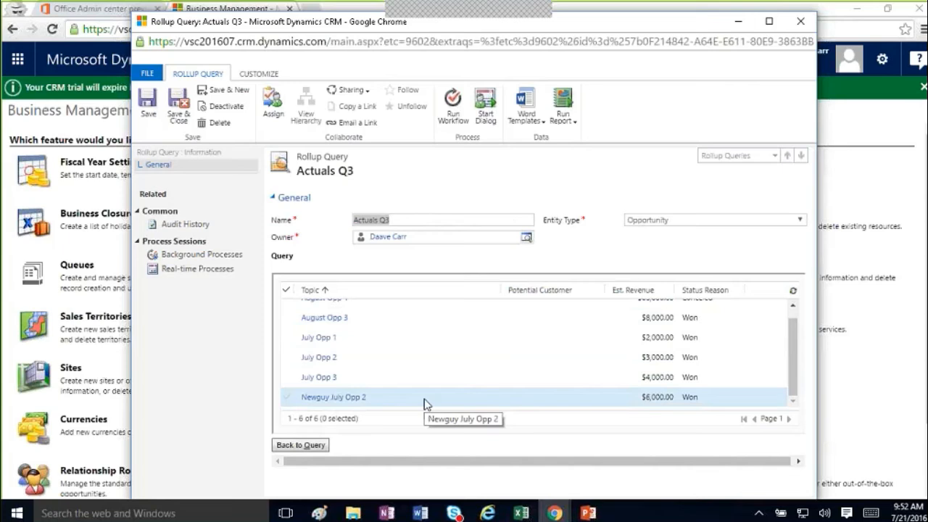
{"action": "left_click", "coordinate": [794, 304]}
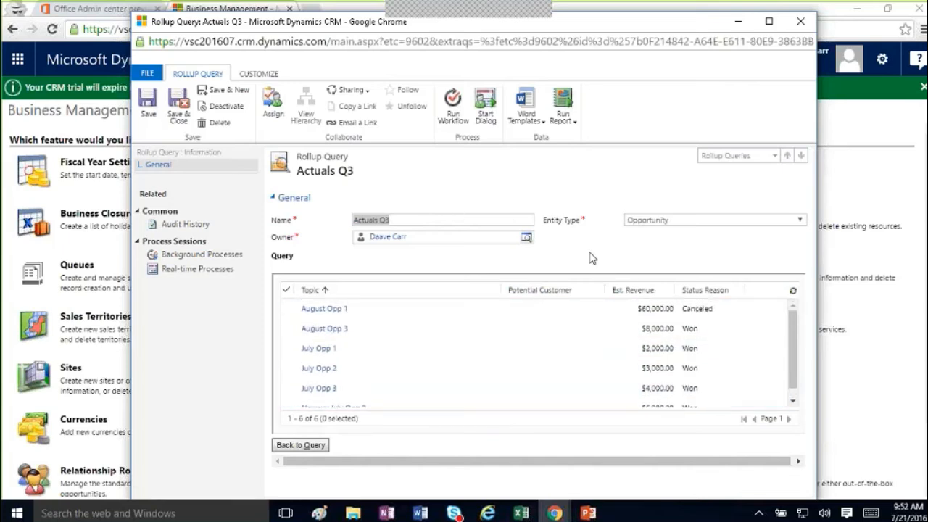
{"action": "scroll", "coordinate": [793, 341], "scroll_direction": "down", "scroll_amount": 1}
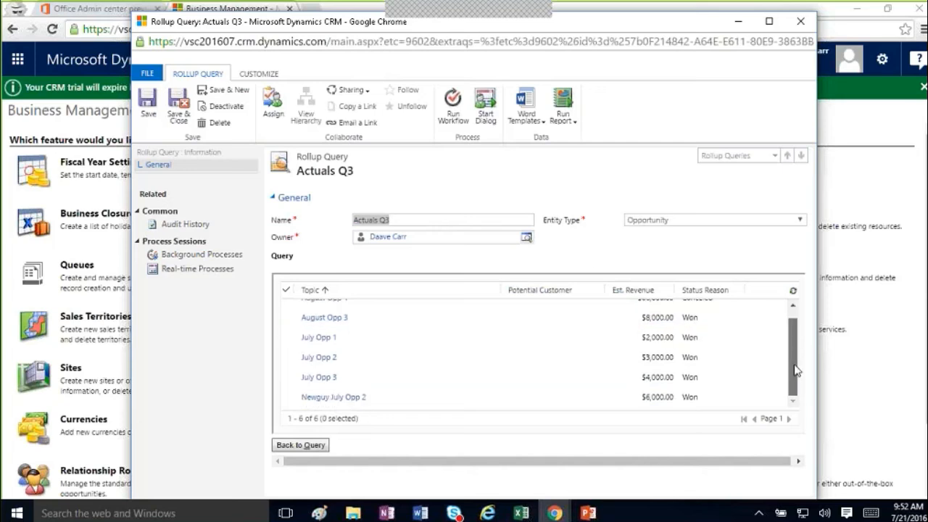
{"action": "left_click", "coordinate": [801, 21]}
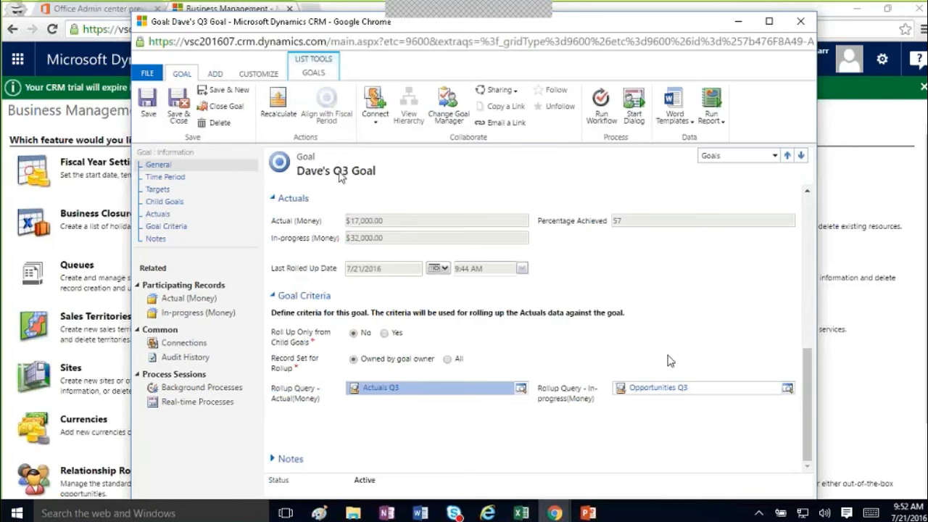
- Open the Opportunities Q3 rollup query, look through its matching records, return to the query conditions, and close it
{"action": "left_click", "coordinate": [655, 388]}
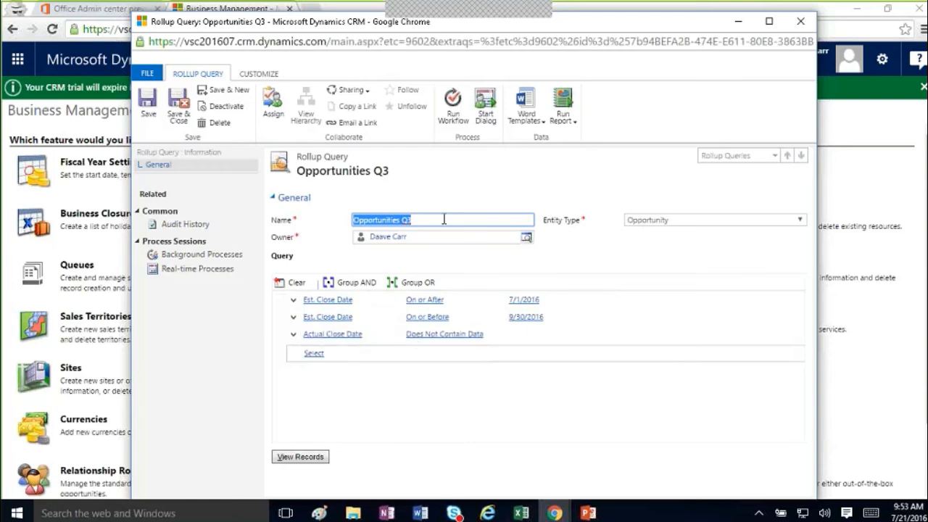
{"action": "left_click", "coordinate": [311, 457]}
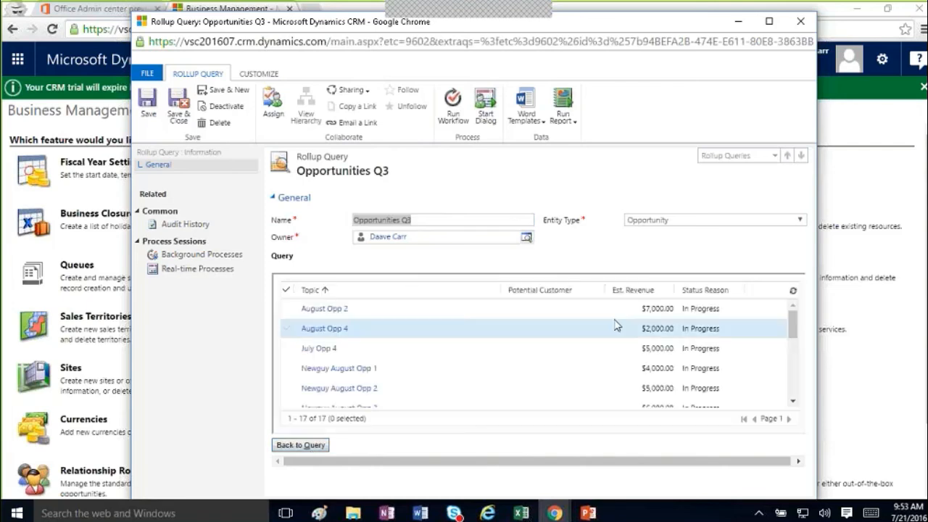
{"action": "left_click", "coordinate": [792, 403]}
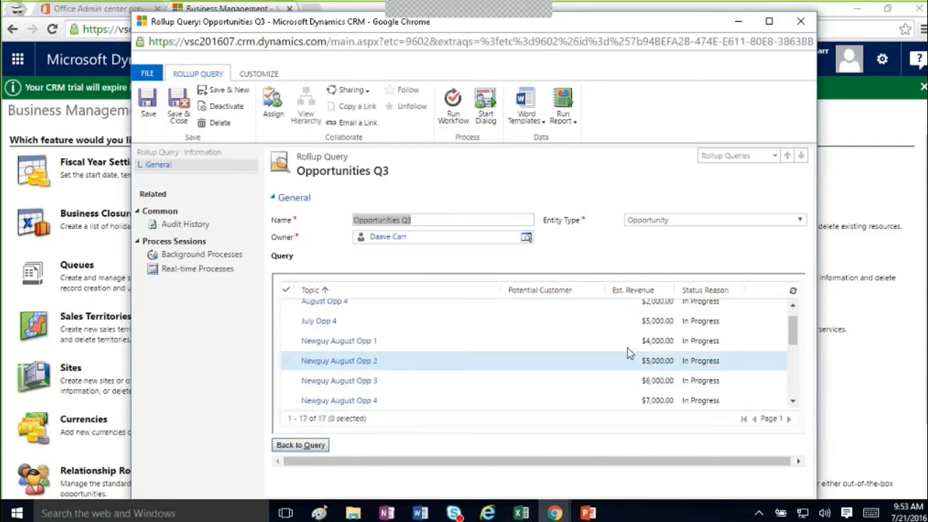
{"action": "left_click", "coordinate": [793, 305]}
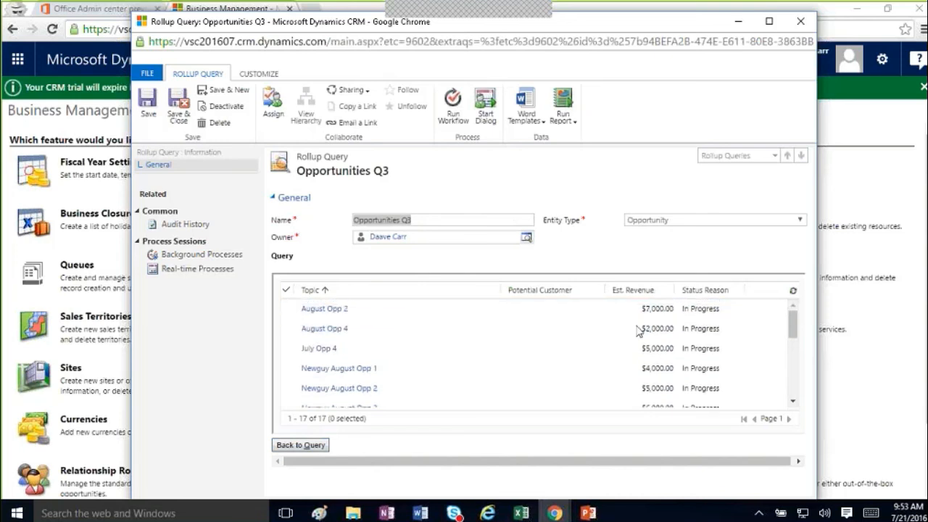
{"action": "left_click", "coordinate": [792, 403]}
{"action": "left_click", "coordinate": [792, 403]}
{"action": "left_click", "coordinate": [792, 403]}
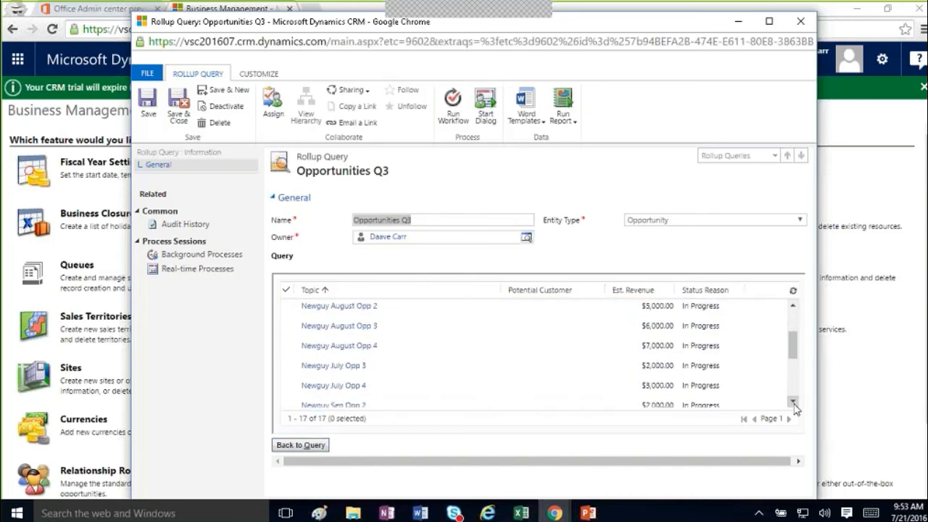
{"action": "left_click", "coordinate": [793, 403]}
{"action": "left_click", "coordinate": [792, 403]}
{"action": "left_click", "coordinate": [792, 403]}
{"action": "left_click", "coordinate": [793, 403]}
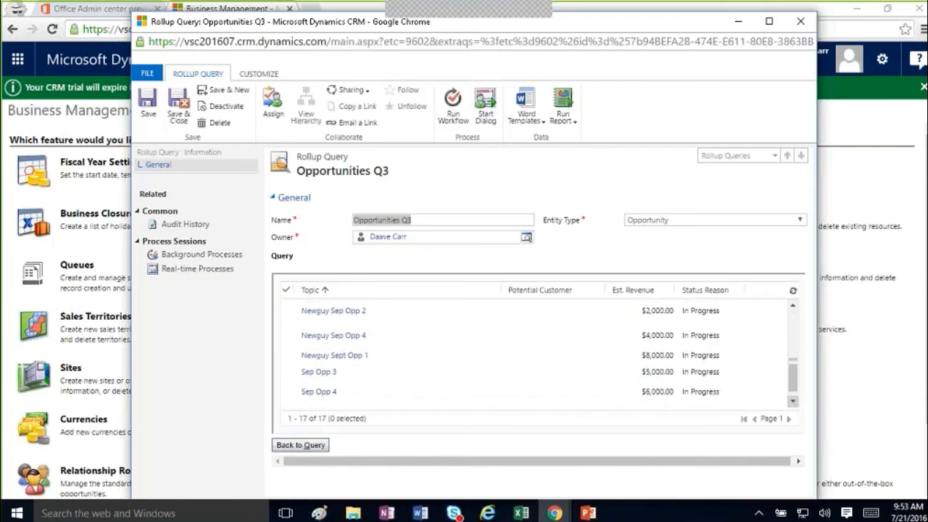
{"action": "left_click", "coordinate": [793, 403]}
{"action": "left_click", "coordinate": [793, 403]}
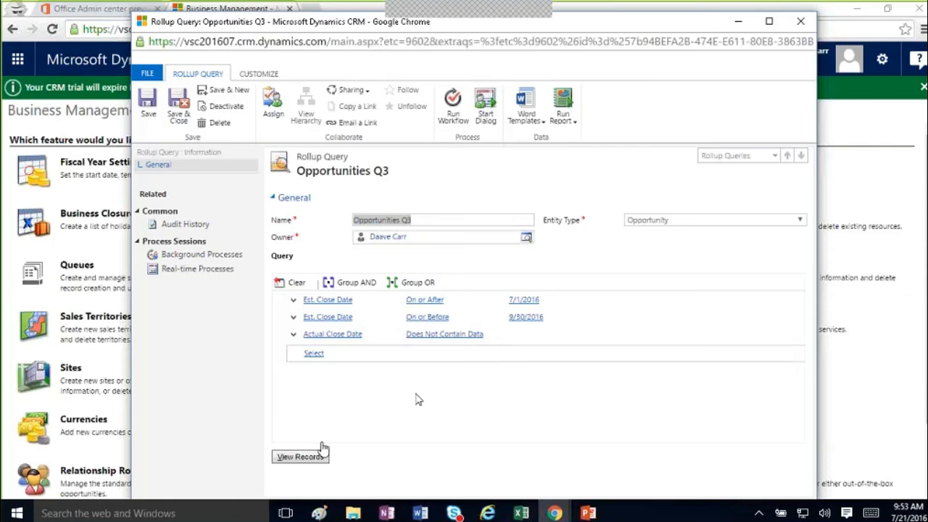
{"action": "mouse_move", "coordinate": [390, 339]}
{"action": "left_click", "coordinate": [801, 22]}
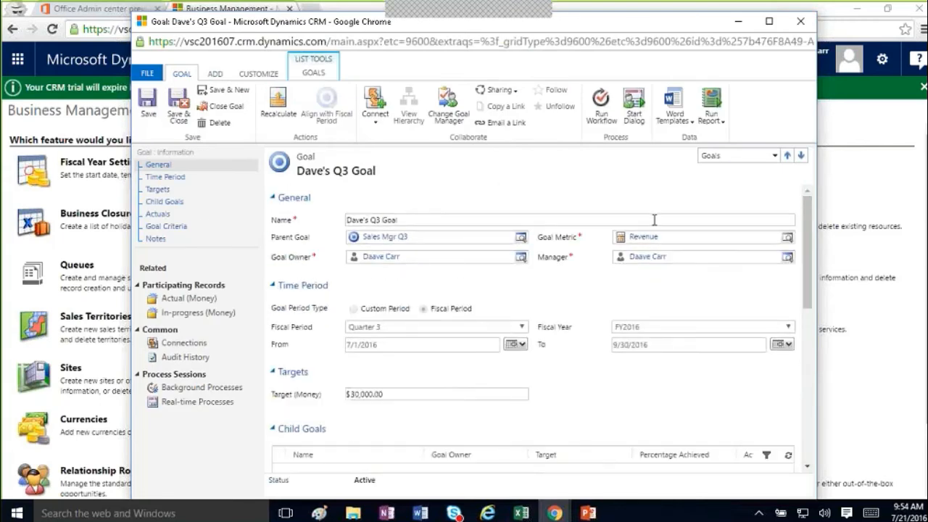
- View the Revenue goal metric again from the Q3 goal, close it, and return to the Goal Criteria section
{"action": "left_click", "coordinate": [644, 237]}
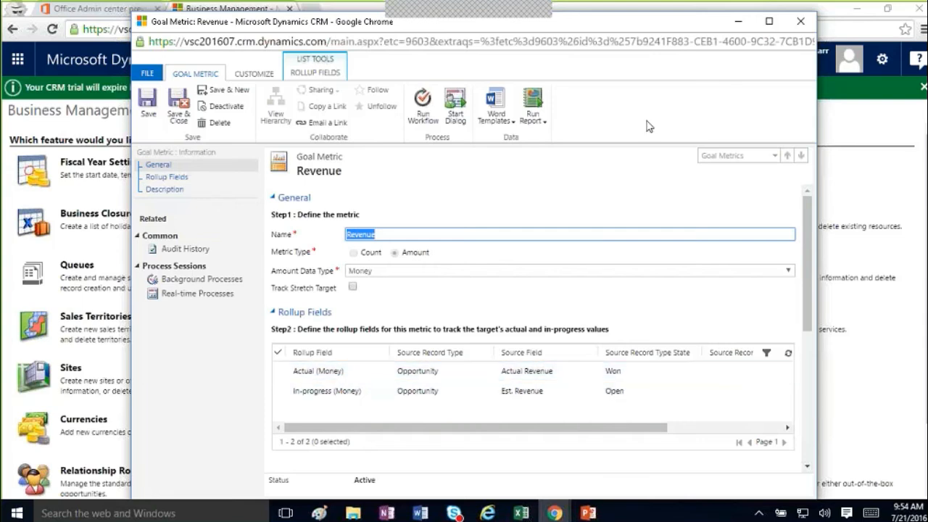
{"action": "left_click", "coordinate": [800, 21]}
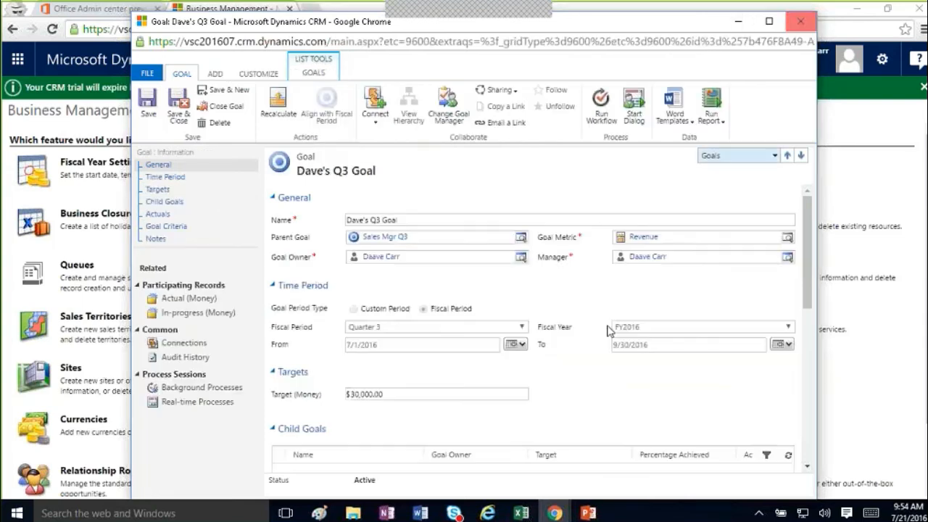
{"action": "left_click_drag", "start_coordinate": [807, 267], "coordinate": [812, 458]}
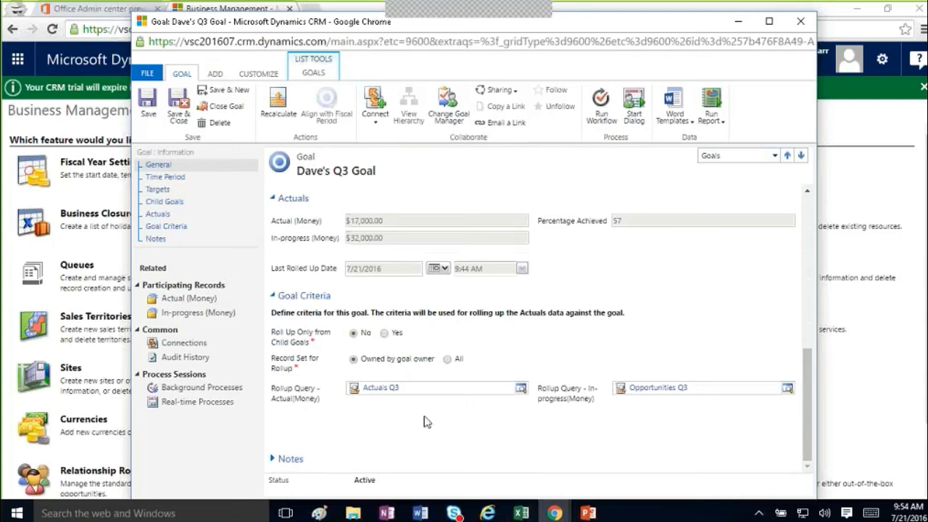
- View the Q3 goal's participating Actual (Money) and In-progress (Money) opportunities, and close the goal
{"action": "left_click", "coordinate": [182, 301]}
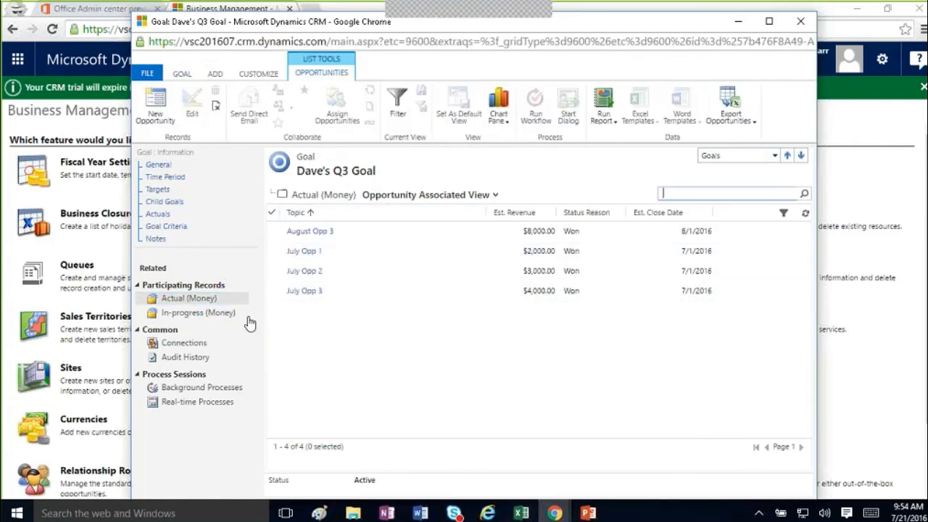
{"action": "left_click", "coordinate": [172, 318]}
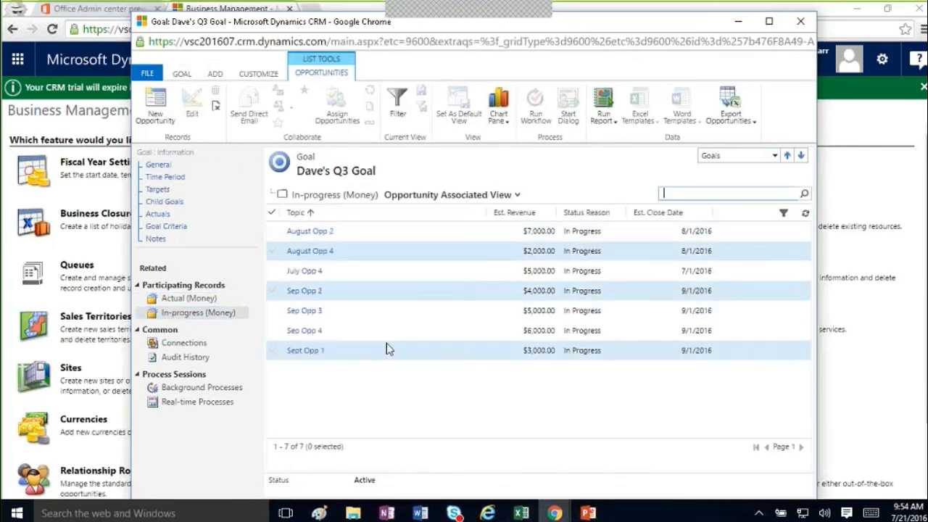
{"action": "left_click", "coordinate": [664, 193]}
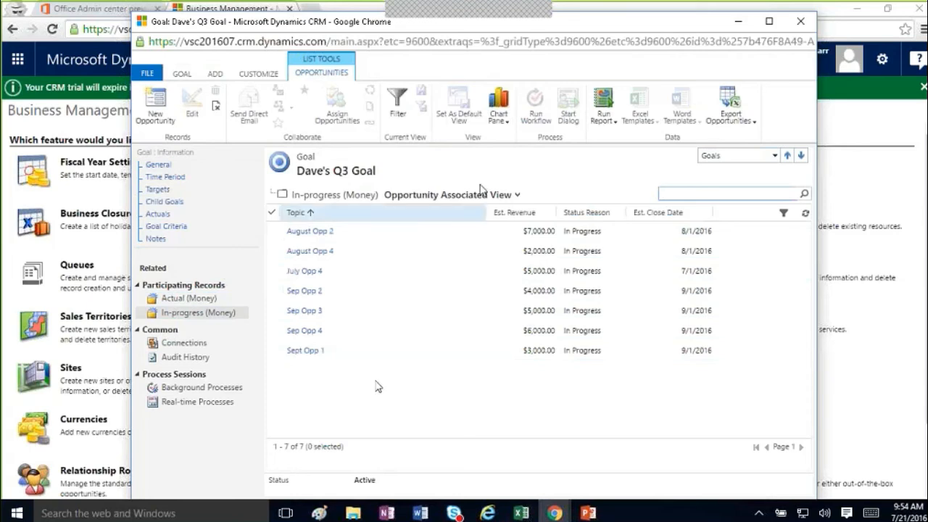
{"action": "left_click", "coordinate": [800, 22]}
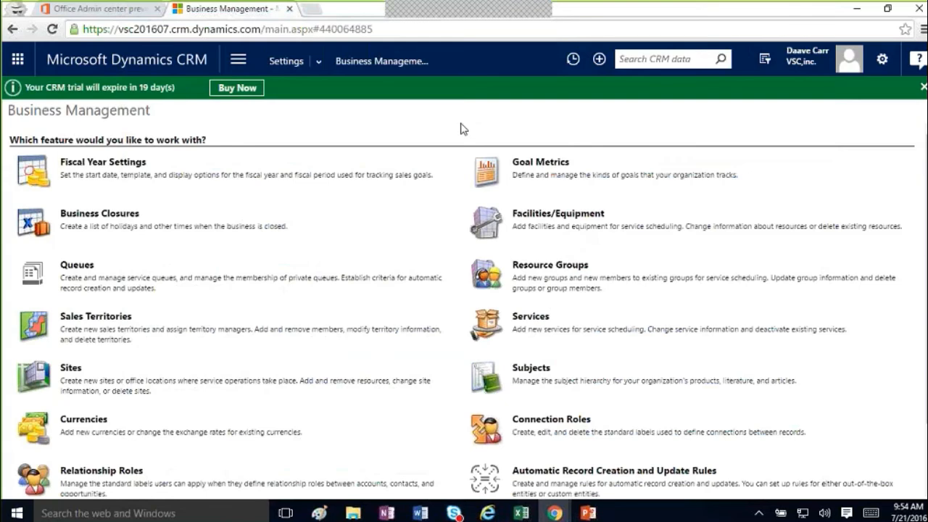
- Go to the Goals list in the Sales area and switch it to the Manager's Goals view
{"action": "key", "text": "alt+Tab"}
{"action": "key", "text": "alt+Tab"}
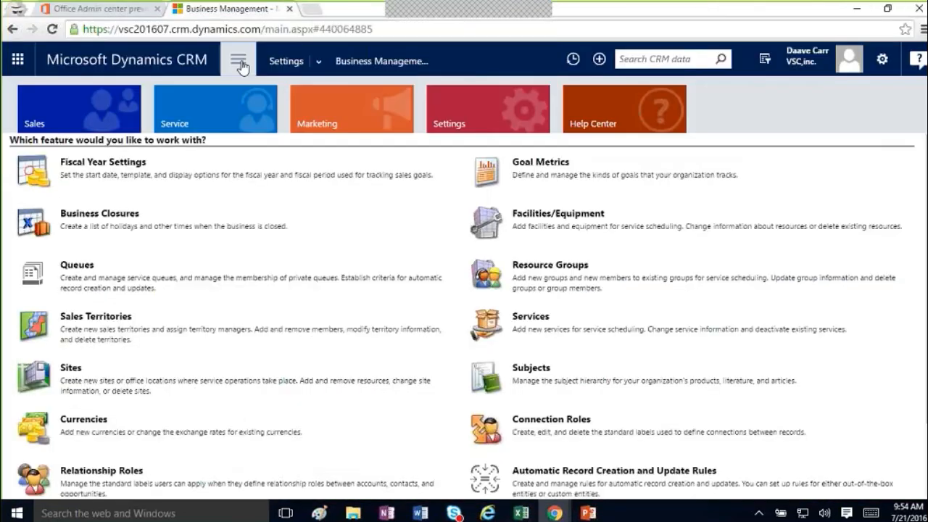
{"action": "left_click", "coordinate": [209, 101]}
{"action": "left_click", "coordinate": [123, 109]}
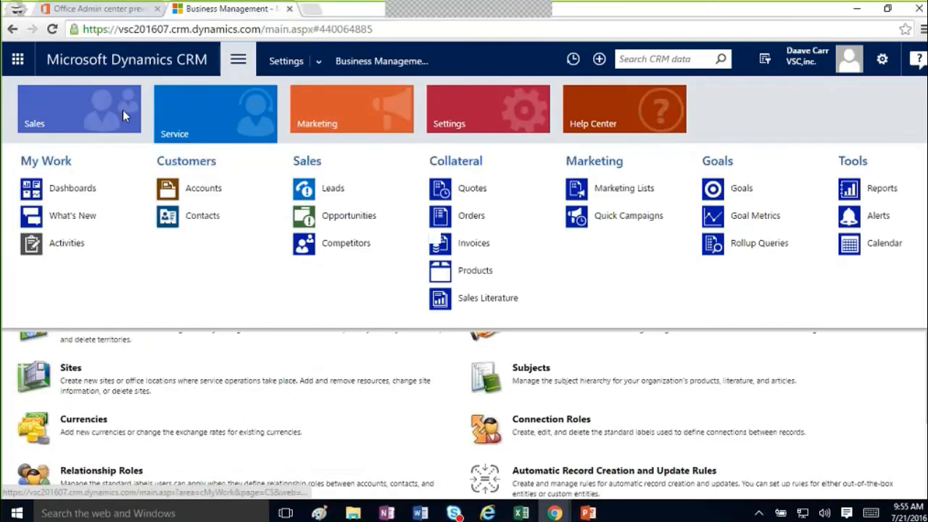
{"action": "left_click", "coordinate": [735, 189]}
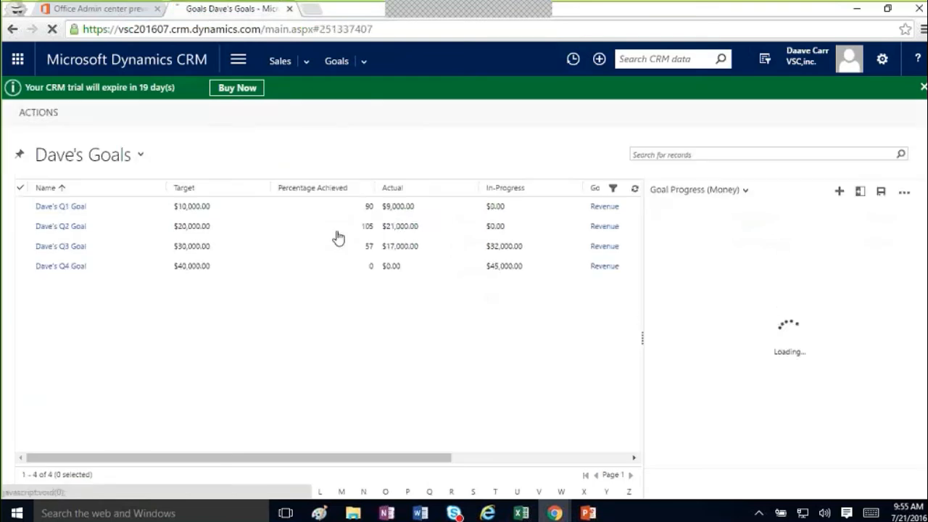
{"action": "left_click", "coordinate": [124, 157]}
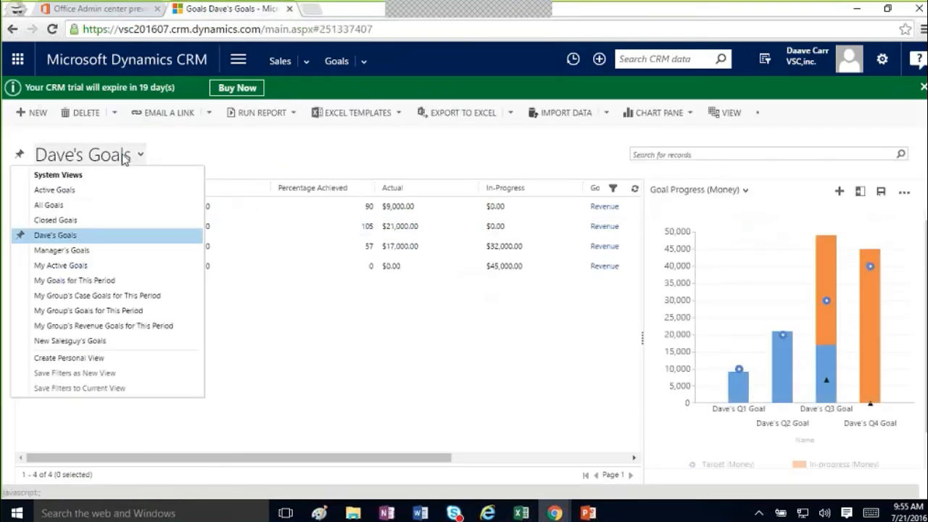
{"action": "left_click", "coordinate": [63, 251]}
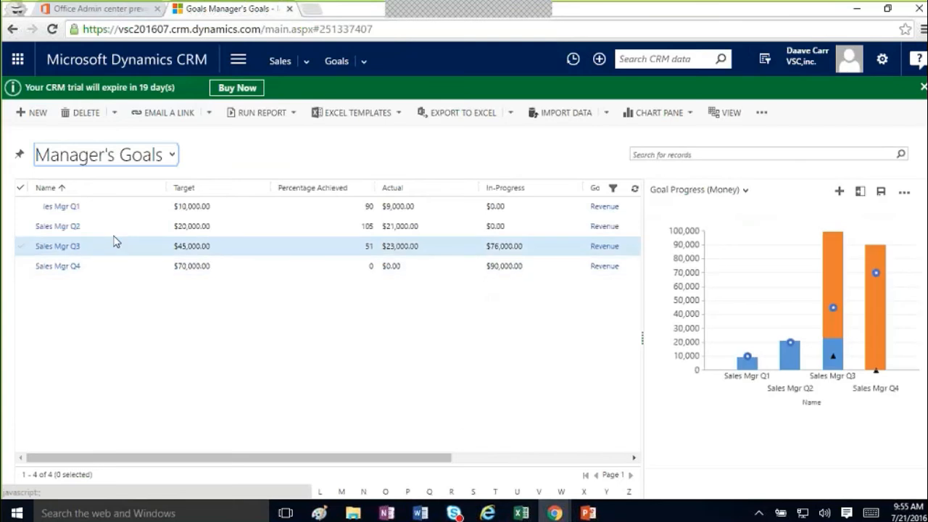
- Open the Sales Mgr Q3 goal and examine its parent goal field, Actuals and Goal Criteria
{"action": "left_click", "coordinate": [96, 246]}
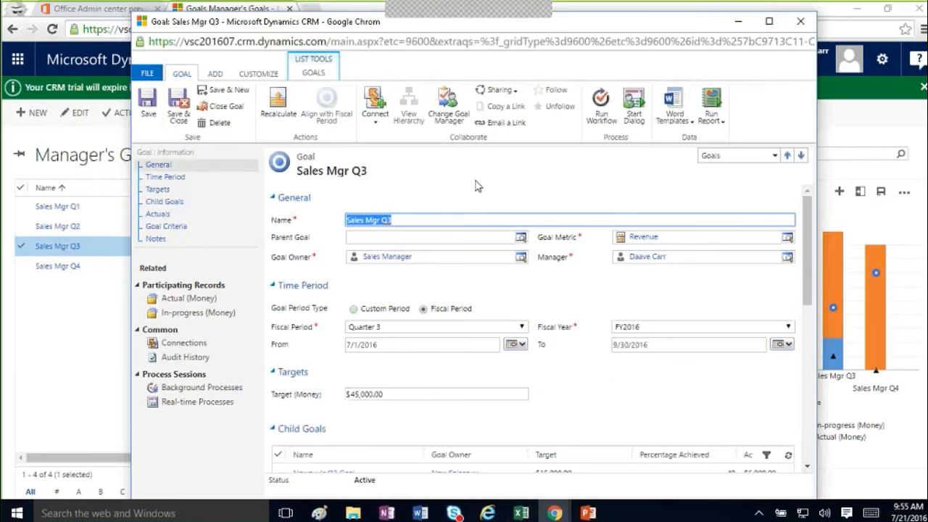
{"action": "left_click", "coordinate": [394, 239]}
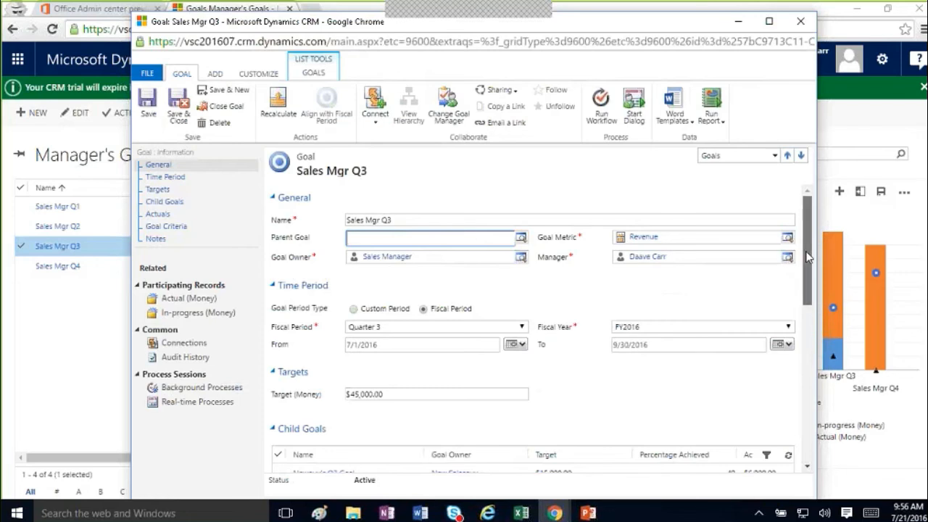
{"action": "scroll", "coordinate": [807, 256], "scroll_direction": "down", "scroll_amount": 5}
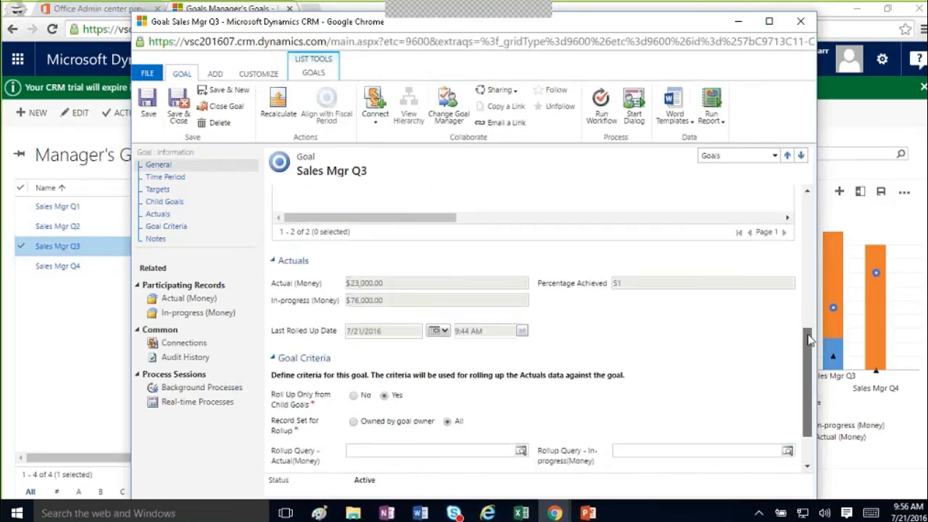
- From the Child Goals of the Sales Mgr Q3 goal, open Newguy's Q3 Goal
{"action": "left_click_drag", "start_coordinate": [807, 338], "coordinate": [806, 197]}
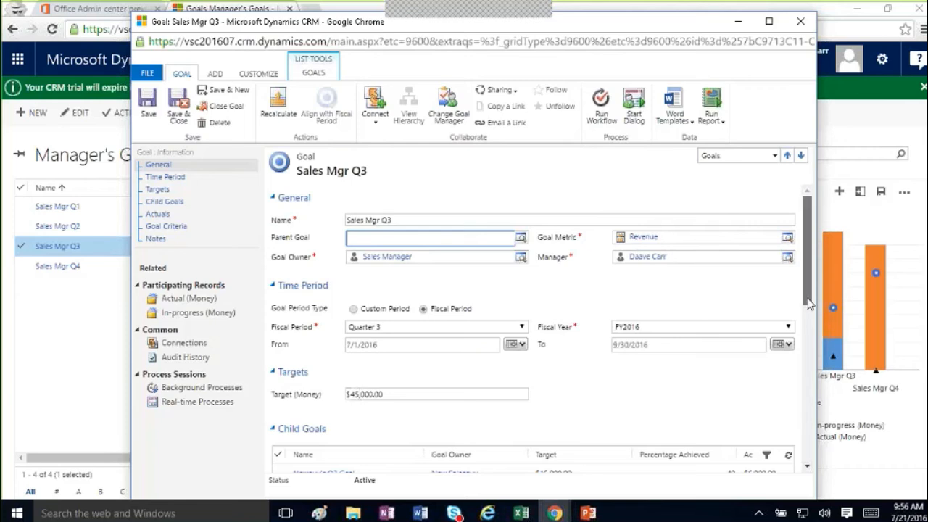
{"action": "scroll", "coordinate": [809, 323], "scroll_direction": "down", "scroll_amount": 3}
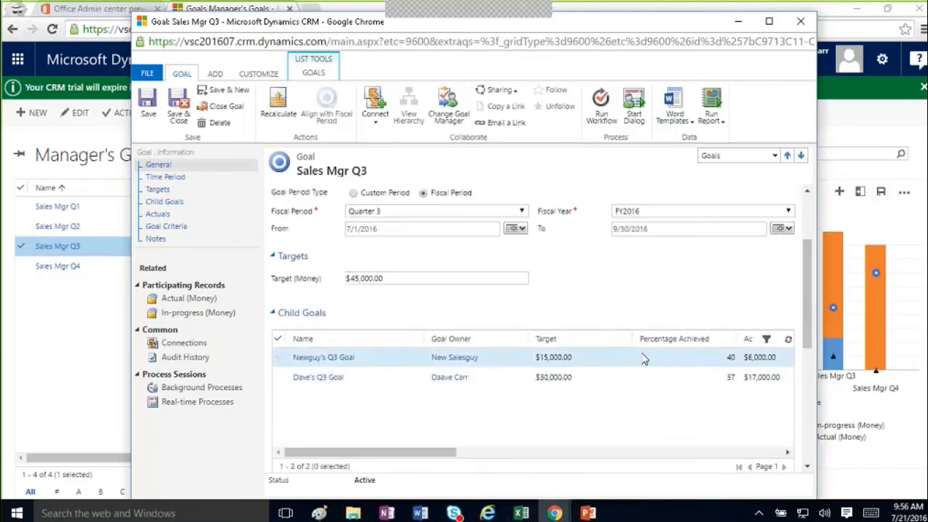
{"action": "double_click", "coordinate": [505, 356]}
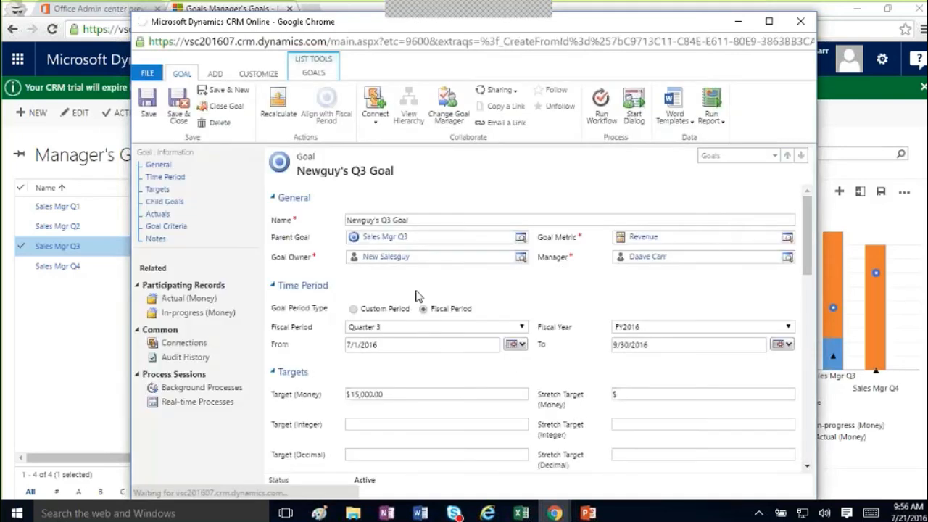
- View the other Q3 child goal, and examine the Actuals and Goal Criteria of the parent Sales Mgr Q3 goal
{"action": "left_click", "coordinate": [800, 21]}
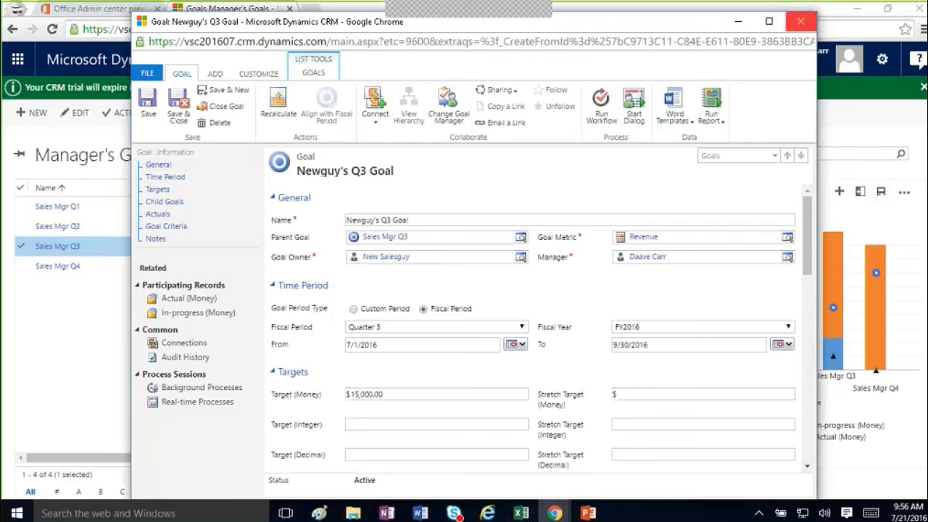
{"action": "double_click", "coordinate": [399, 376]}
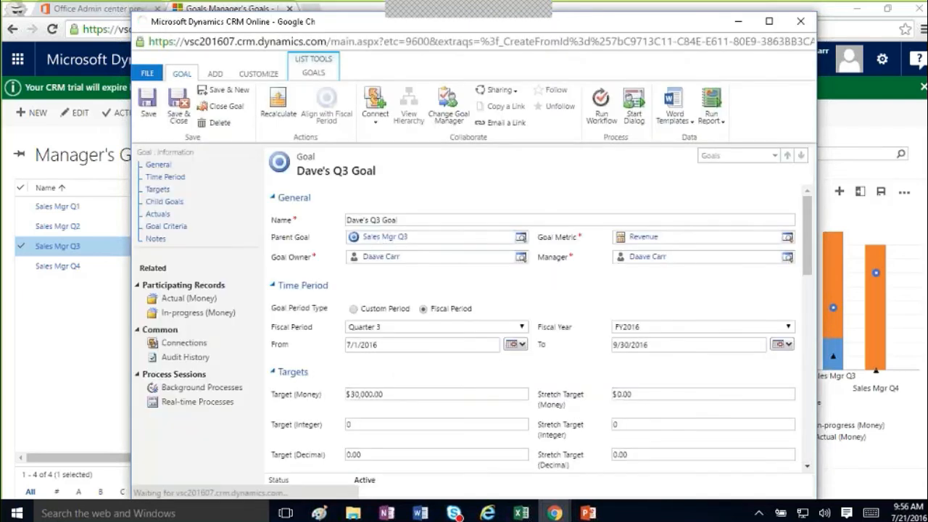
{"action": "left_click", "coordinate": [800, 21]}
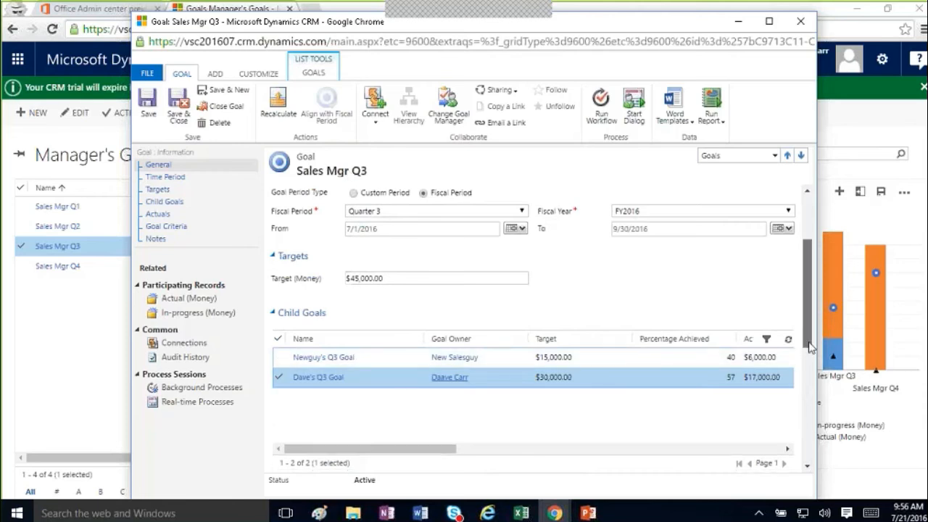
{"action": "left_click_drag", "start_coordinate": [809, 344], "coordinate": [803, 455]}
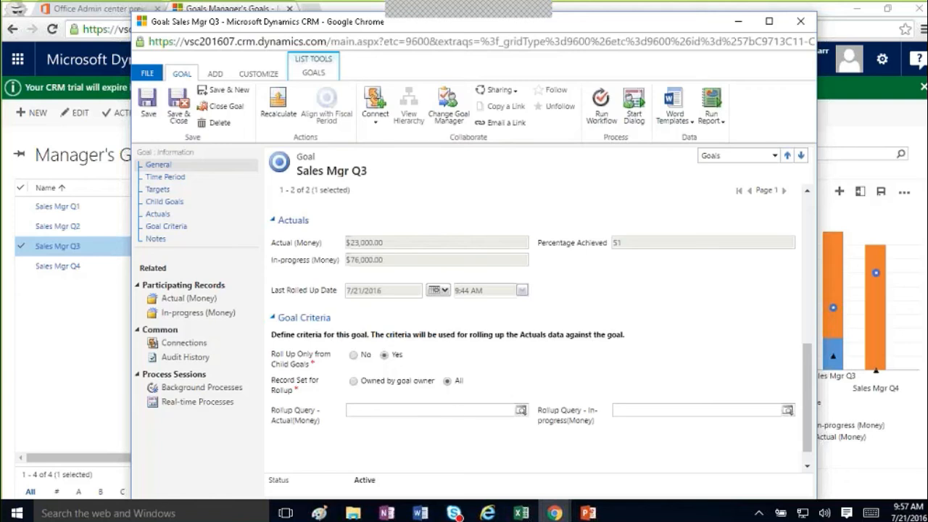
{"action": "left_click", "coordinate": [801, 22]}
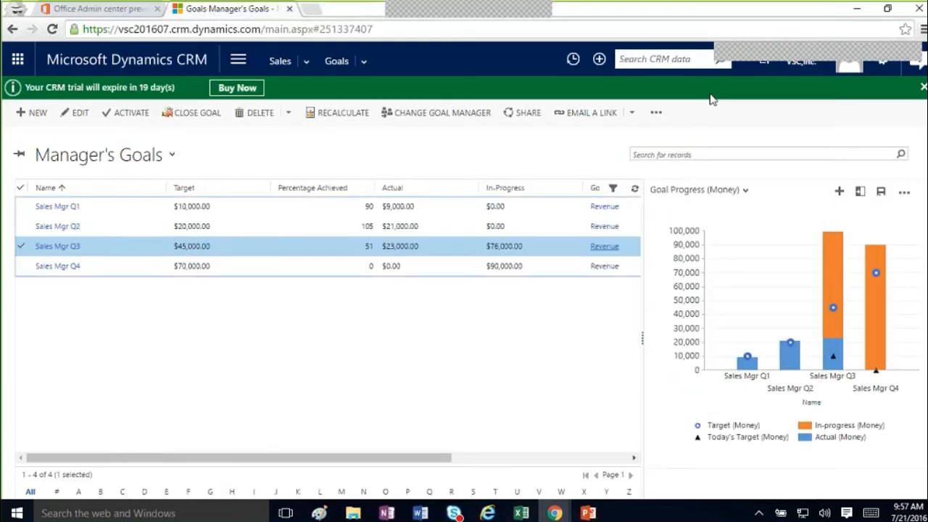
- Go to the Rollup Queries list in the Sales area and examine the date conditions of the Actuals Q1 query
{"action": "left_click", "coordinate": [307, 64]}
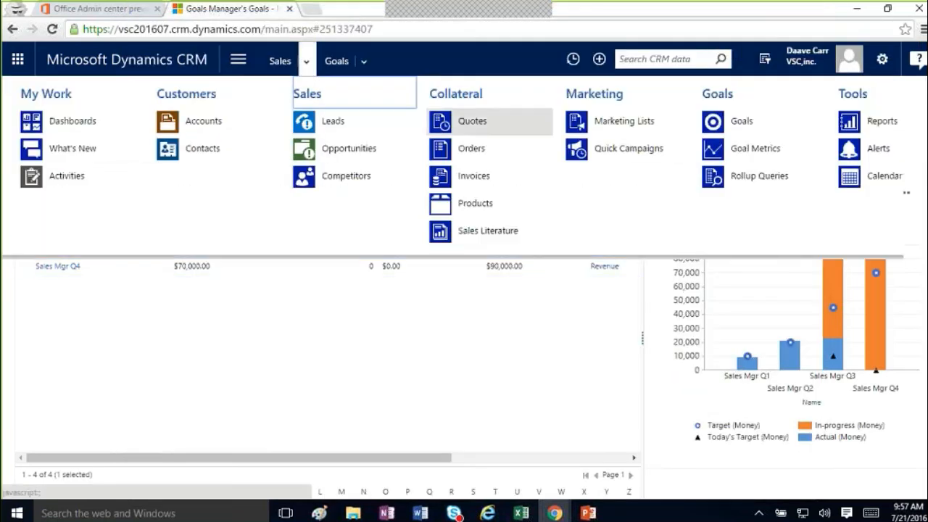
{"action": "left_click", "coordinate": [759, 175]}
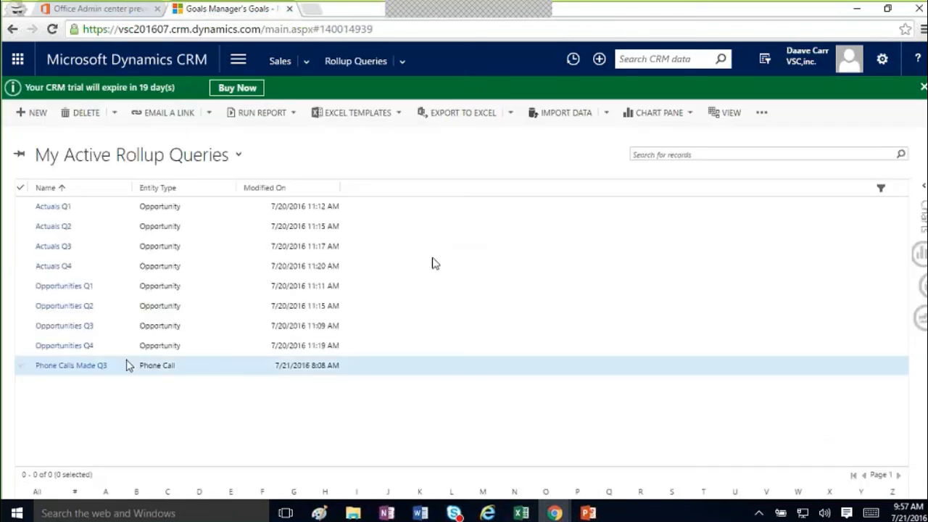
{"action": "left_click", "coordinate": [114, 364]}
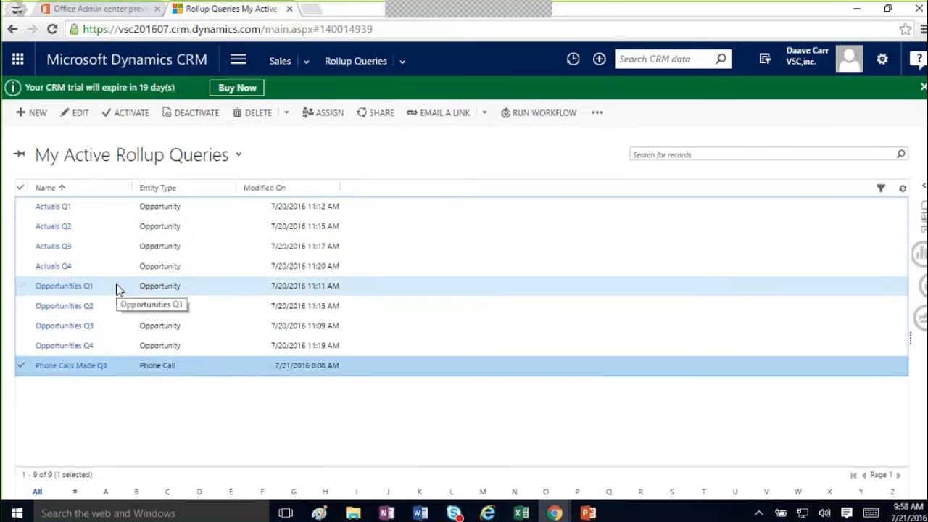
{"action": "double_click", "coordinate": [99, 215]}
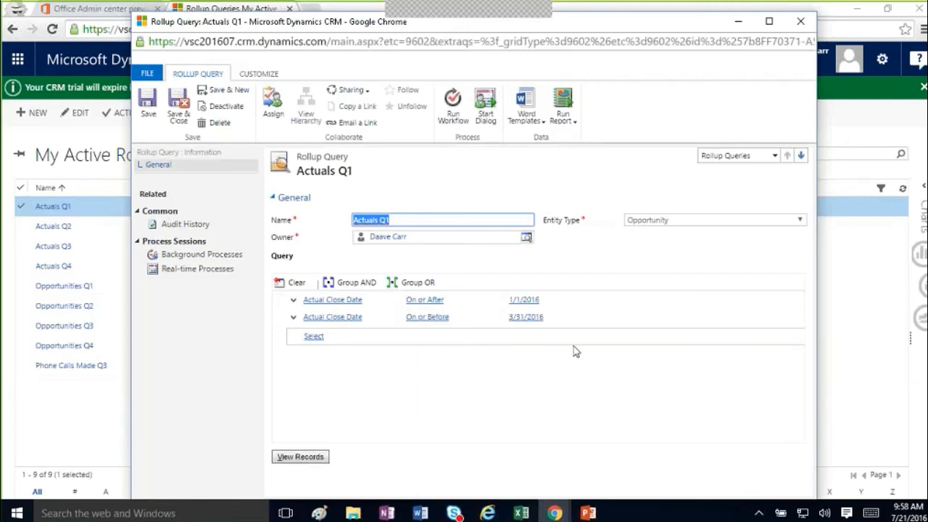
{"action": "left_click", "coordinate": [800, 21]}
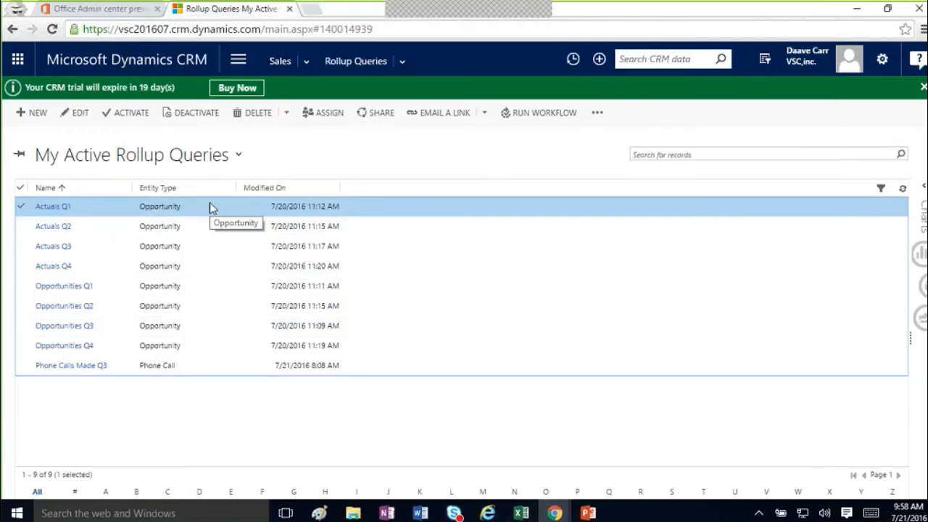
- Return to the Goals list in the Sales area and switch it from the manager's view to the salesperson's own goals view
{"action": "left_click", "coordinate": [308, 64]}
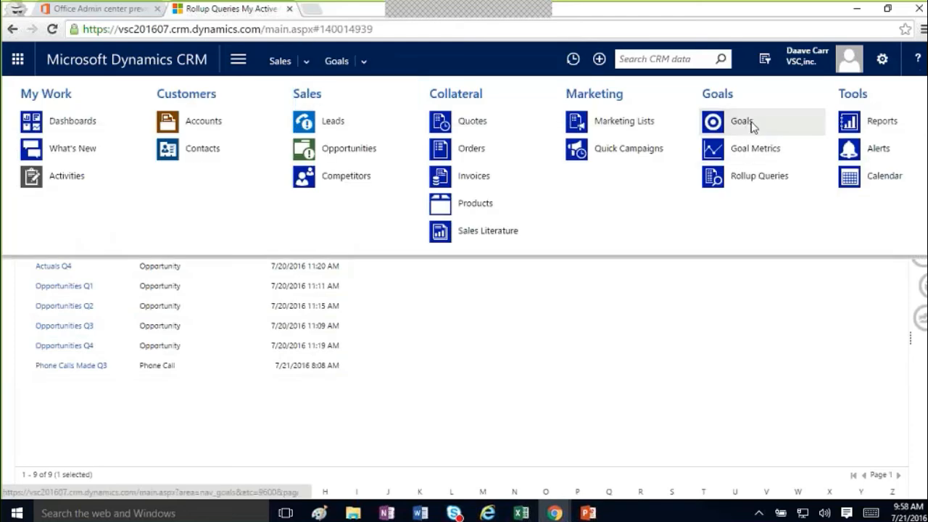
{"action": "left_click", "coordinate": [740, 121]}
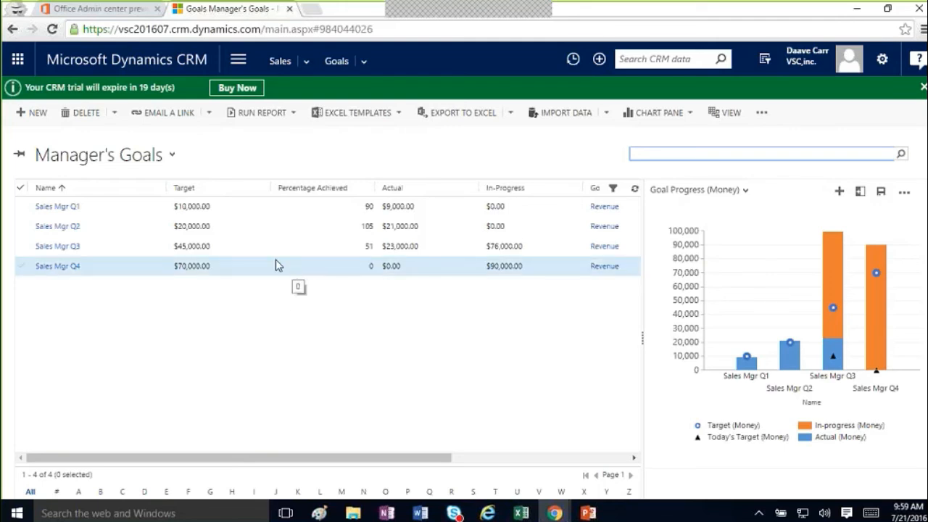
{"action": "left_click", "coordinate": [116, 155]}
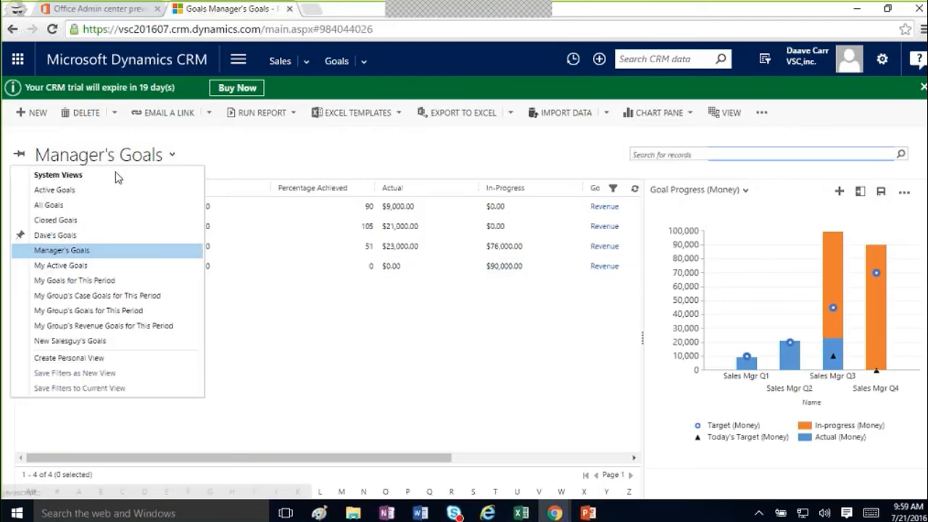
{"action": "left_click", "coordinate": [66, 235]}
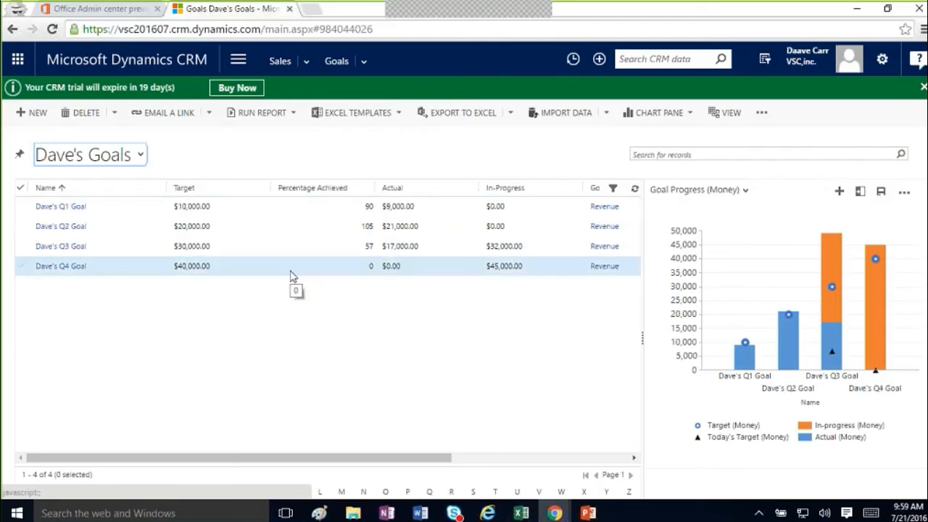
- Start a new goal named with the salesperson's first name in possessive form followed by "Q3 Phone Calls"
{"action": "left_click", "coordinate": [34, 113]}
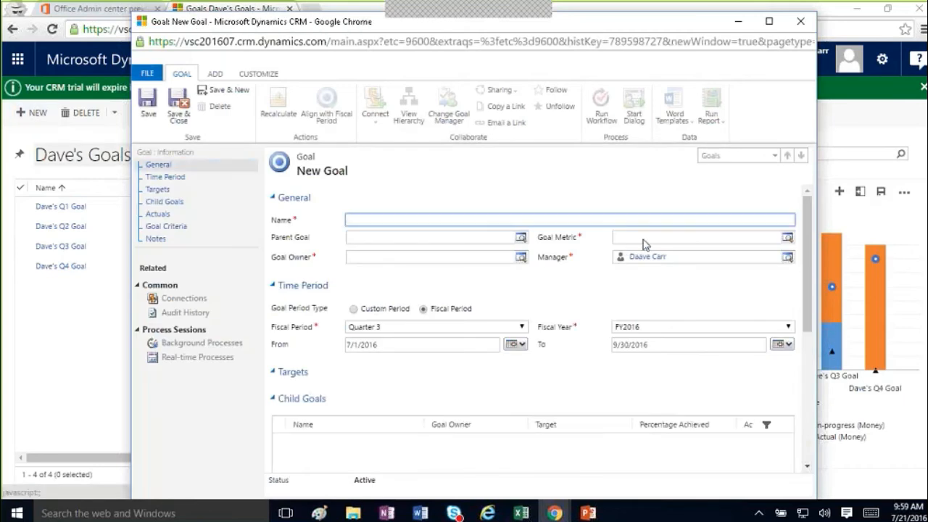
{"action": "type", "text": "Dave's Q3 F"}
{"action": "type", "text": "hoine"}
{"action": "key", "text": "BackSpace"}
{"action": "key", "text": "BackSpace"}
{"action": "key", "text": "BackSpace"}
{"action": "type", "text": "ne CA"}
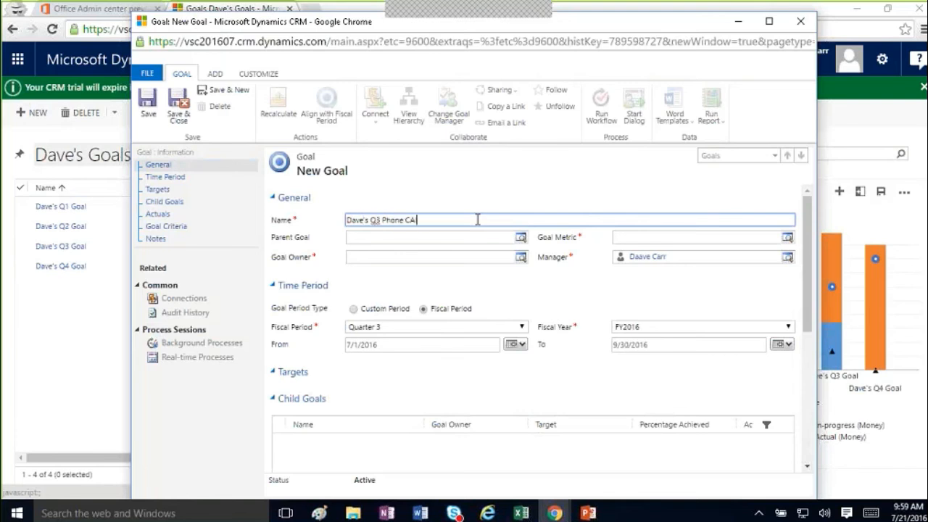
{"action": "key", "text": "BackSpace"}
{"action": "type", "text": "alls"}
- Make the salesperson the goal owner, choose # Completed Phone Calls as the goal metric, and save the goal
{"action": "left_click", "coordinate": [373, 262]}
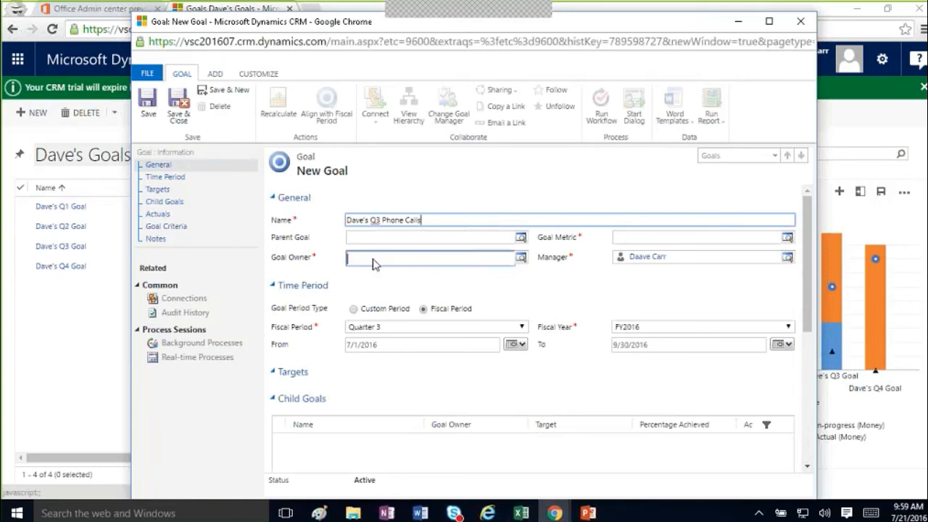
{"action": "type", "text": "da"}
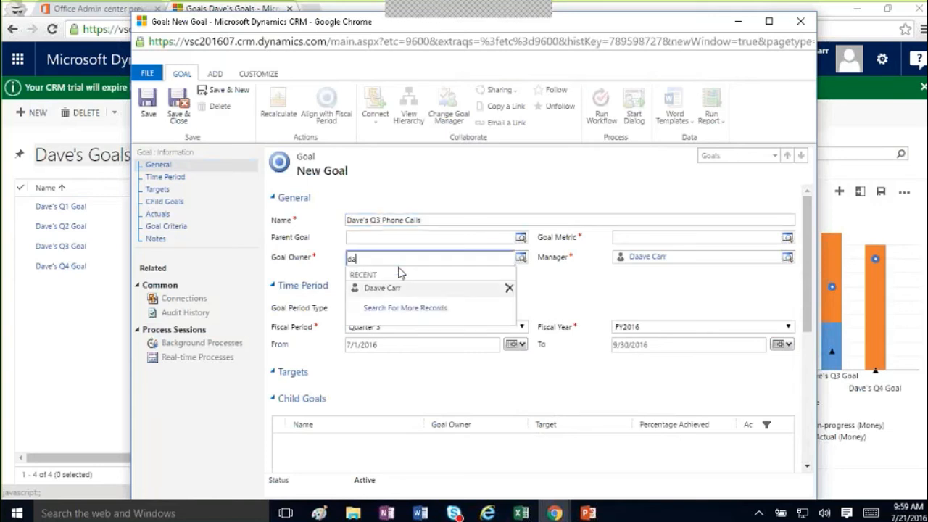
{"action": "key", "text": "Tab"}
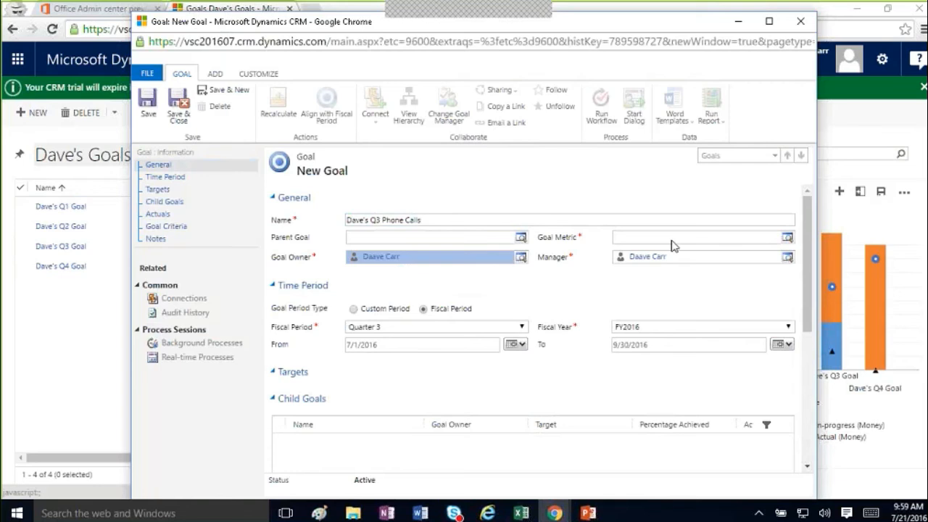
{"action": "left_click", "coordinate": [673, 247]}
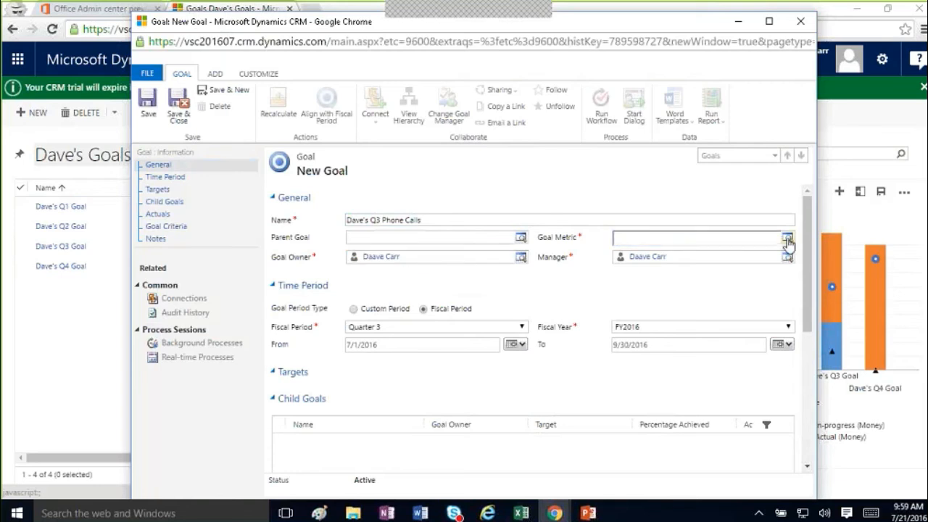
{"action": "left_click", "coordinate": [787, 239]}
{"action": "left_click", "coordinate": [703, 258]}
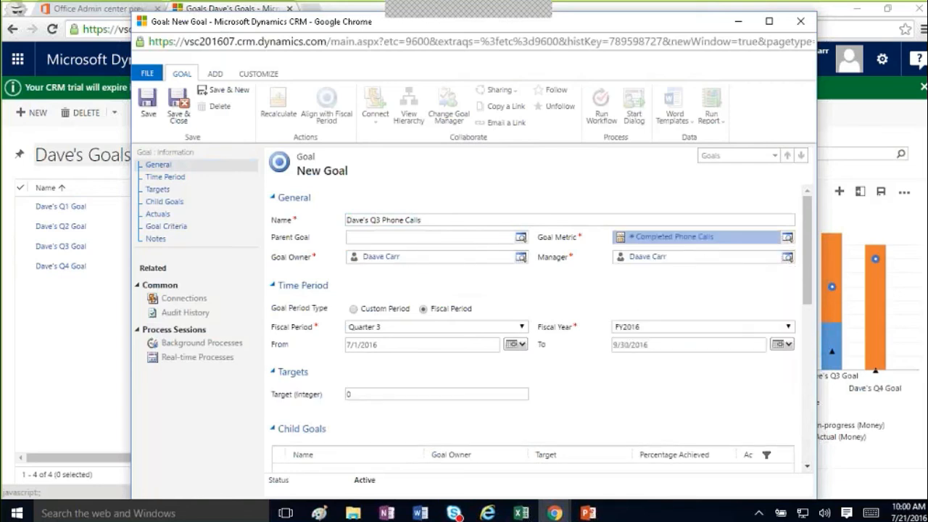
{"action": "left_click", "coordinate": [147, 109]}
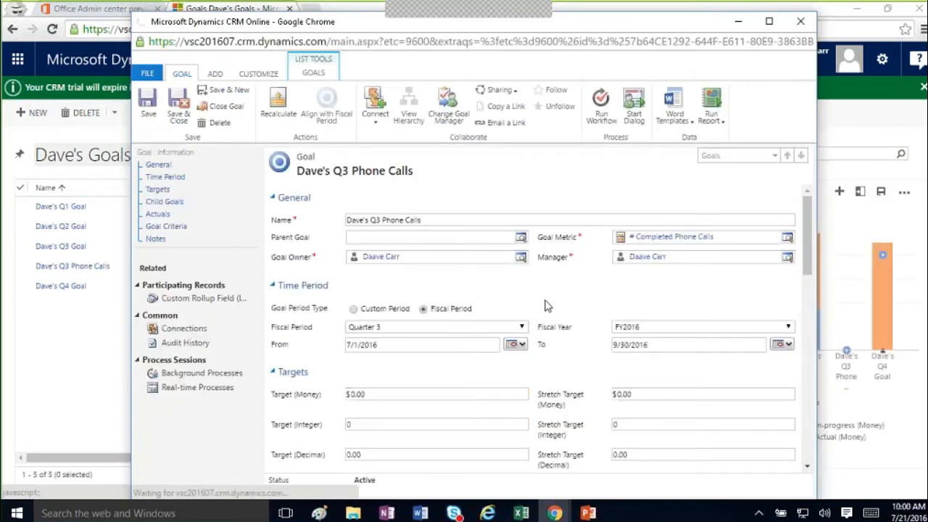
- Open the # Completed Phone Calls metric and examine its Phone Call rollup field, including the date field options
{"action": "left_click", "coordinate": [676, 240]}
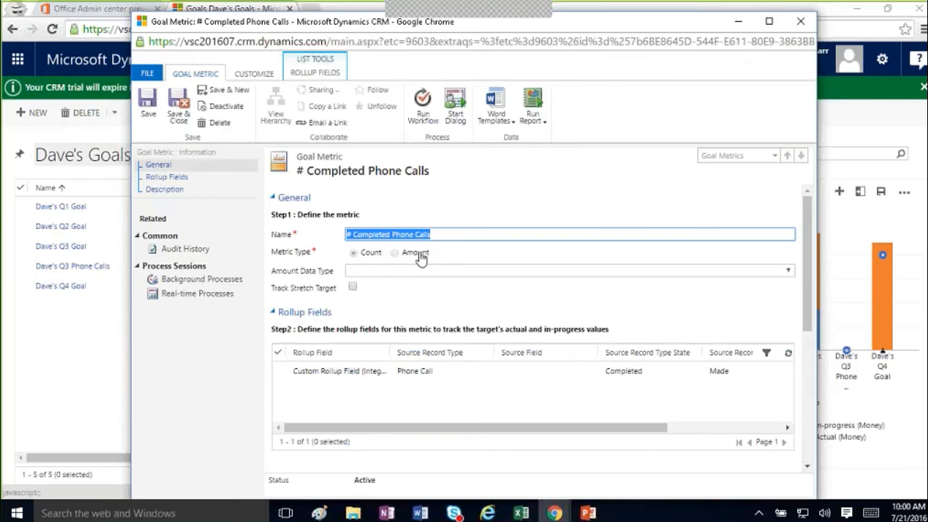
{"action": "double_click", "coordinate": [481, 373]}
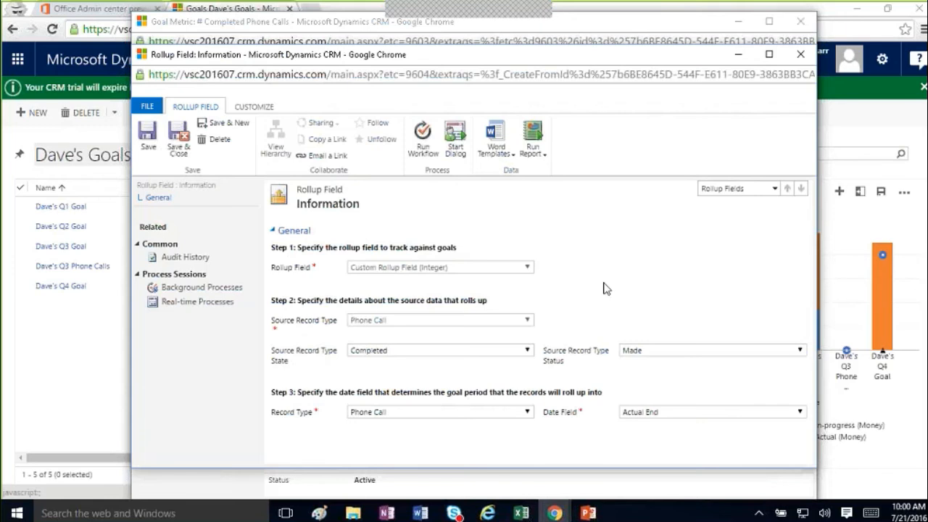
{"action": "left_click", "coordinate": [663, 415]}
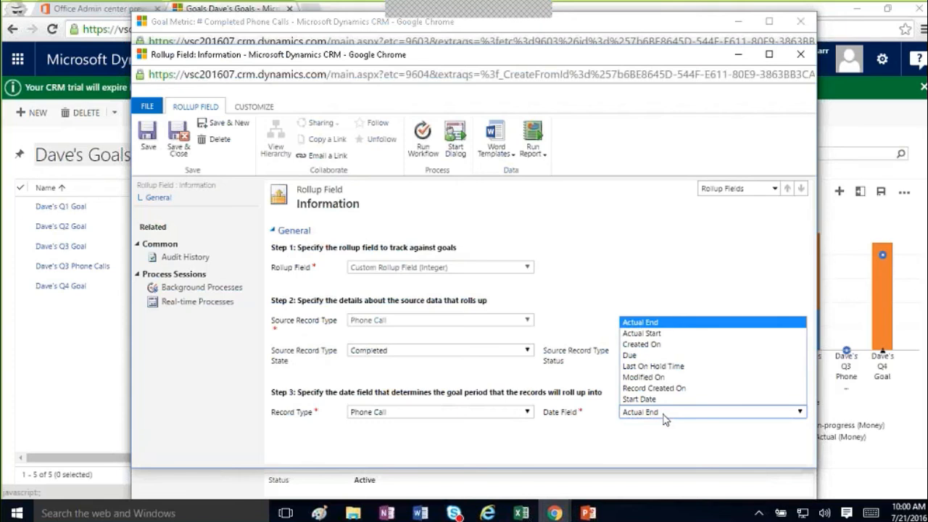
{"action": "left_click", "coordinate": [471, 272]}
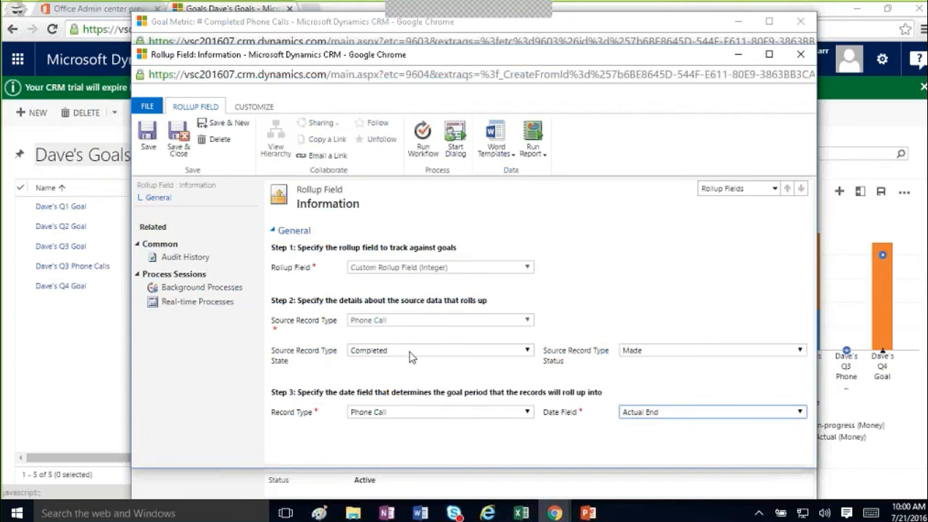
- Start a new rollup field for the metric, with Actual (Integer) as the rollup field and Phone Call as the source record type
{"action": "left_click", "coordinate": [224, 123]}
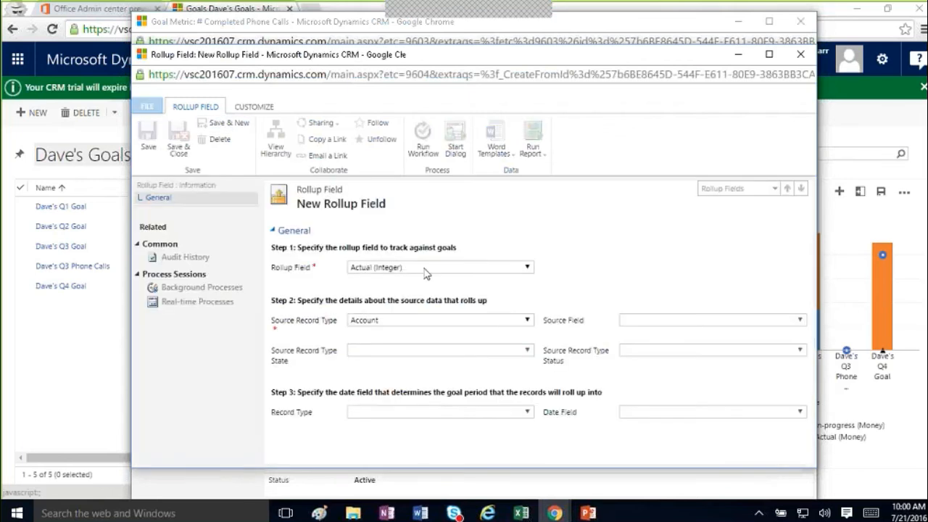
{"action": "left_click", "coordinate": [427, 268]}
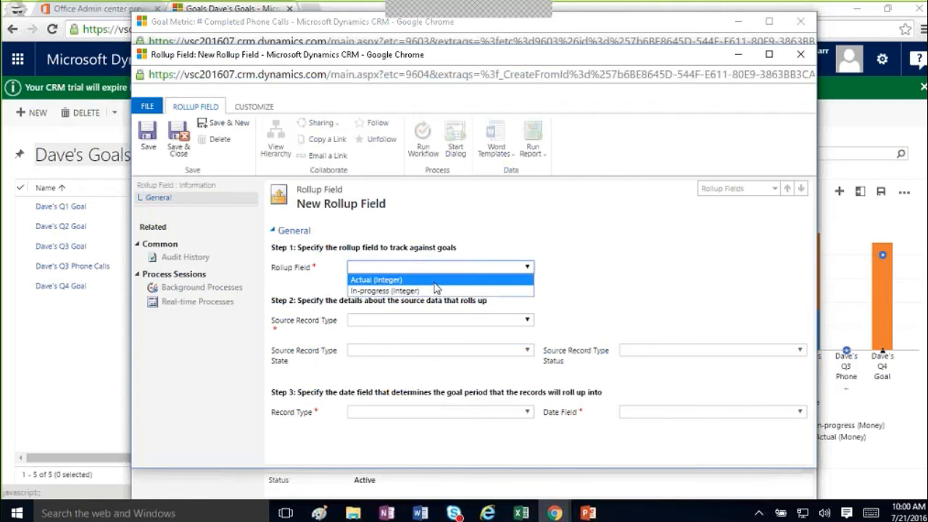
{"action": "left_click", "coordinate": [435, 282]}
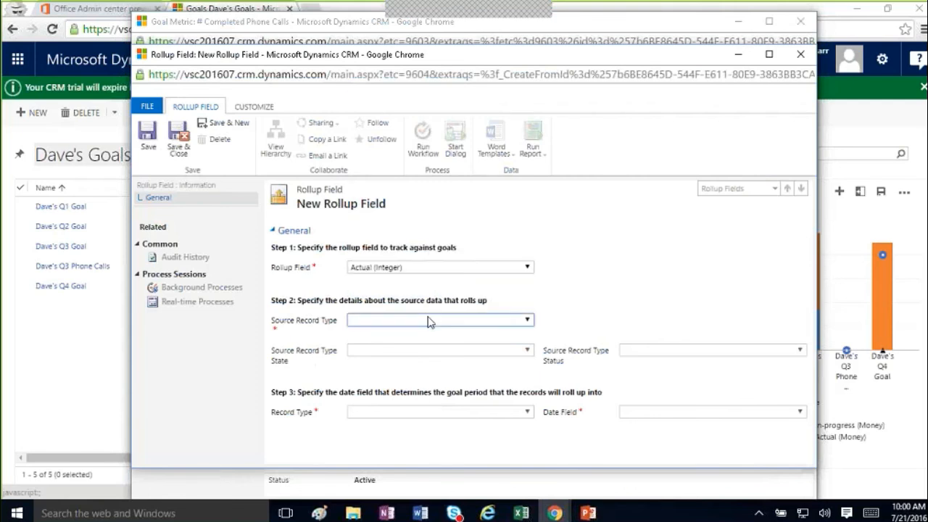
{"action": "left_click", "coordinate": [427, 321]}
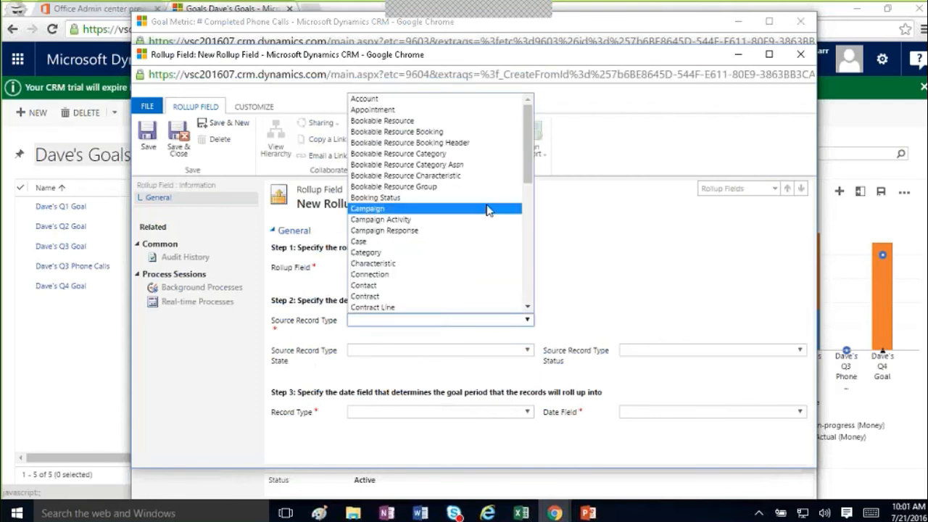
{"action": "left_click_drag", "start_coordinate": [526, 163], "coordinate": [526, 311]}
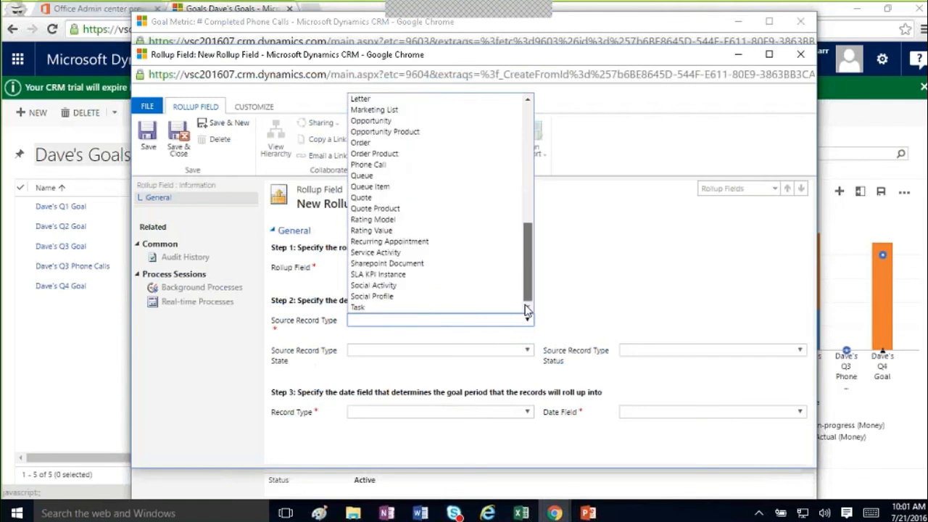
{"action": "left_click", "coordinate": [370, 165]}
- Set the source record type state to Completed and review the available source record type statuses
{"action": "left_click", "coordinate": [401, 351]}
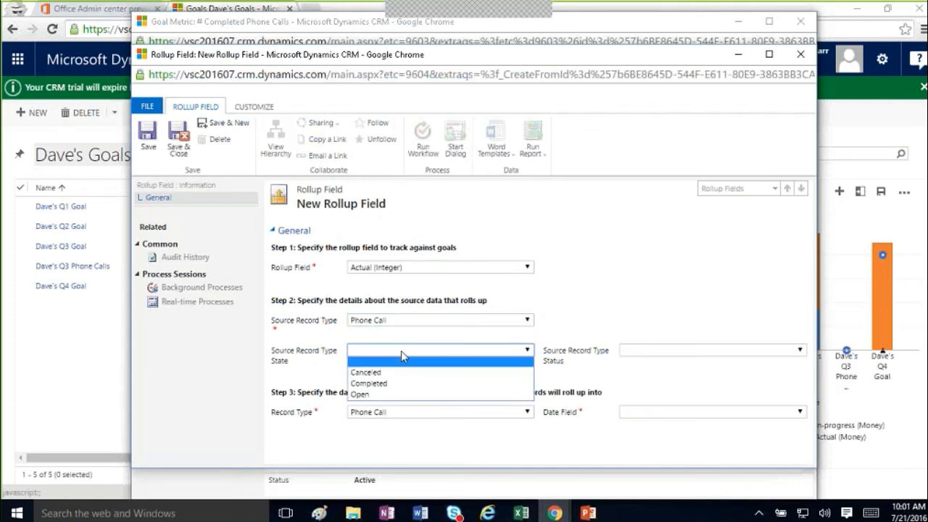
{"action": "left_click", "coordinate": [423, 384]}
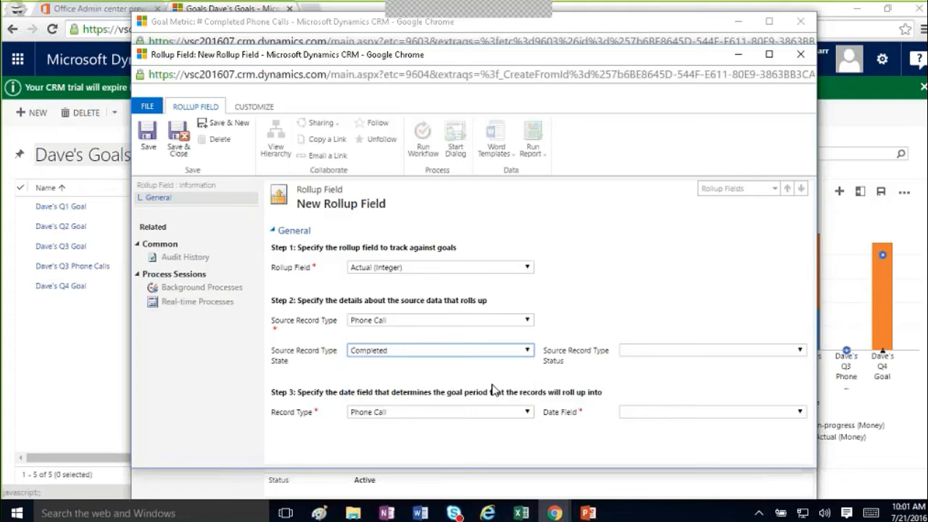
{"action": "left_click", "coordinate": [676, 351]}
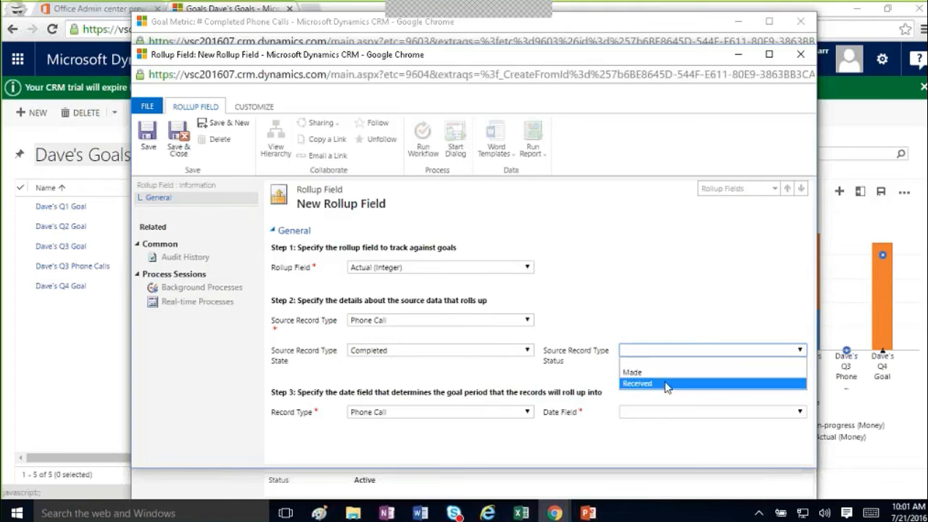
{"action": "left_click", "coordinate": [656, 318]}
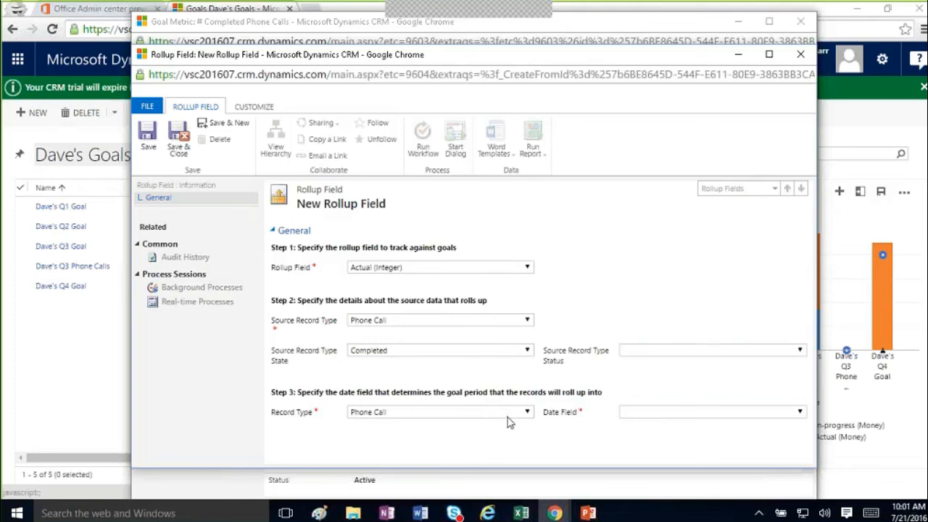
- Try Open as the new rollup field's source record type state with Due as its date field
{"action": "left_click", "coordinate": [651, 414]}
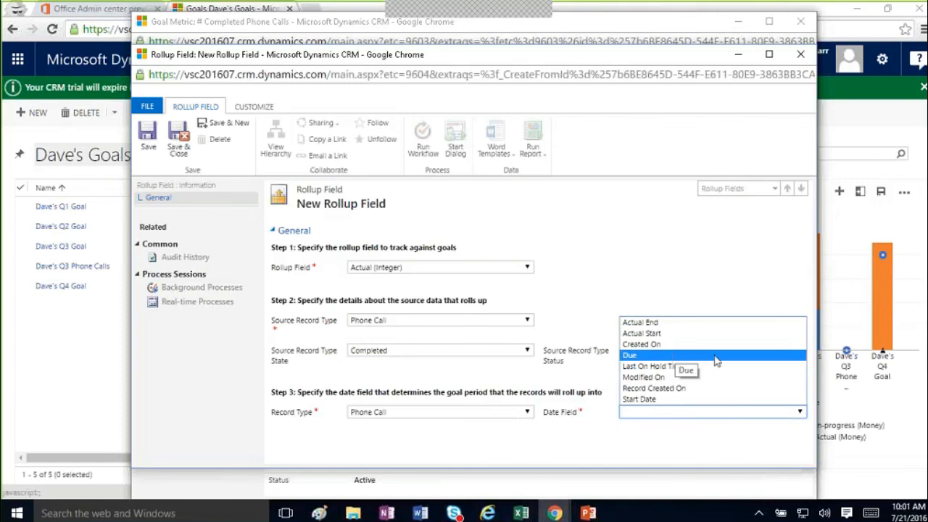
{"action": "left_click", "coordinate": [519, 351]}
{"action": "left_click", "coordinate": [426, 394]}
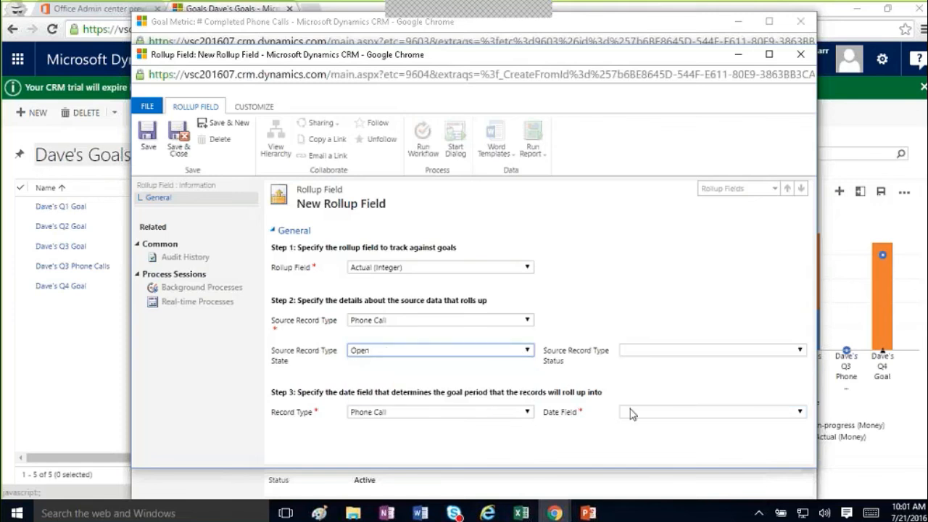
{"action": "left_click", "coordinate": [654, 415]}
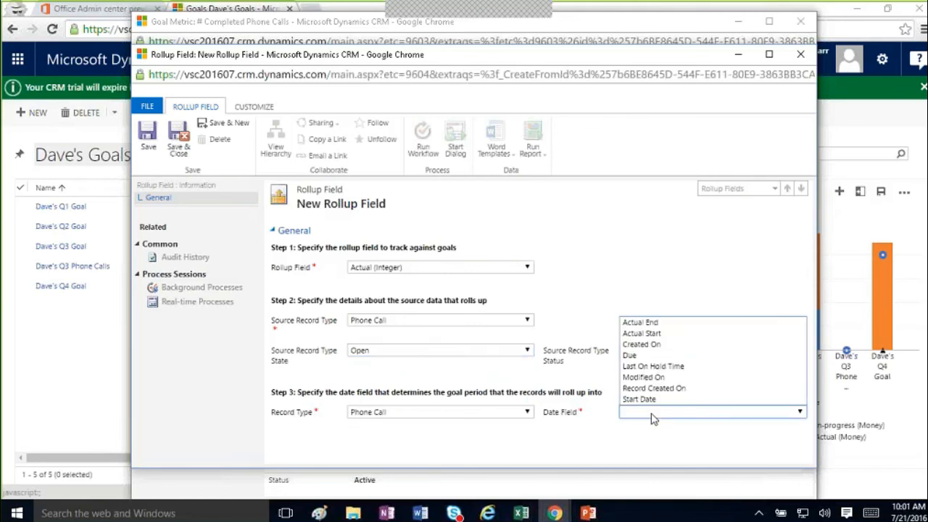
{"action": "left_click", "coordinate": [651, 354]}
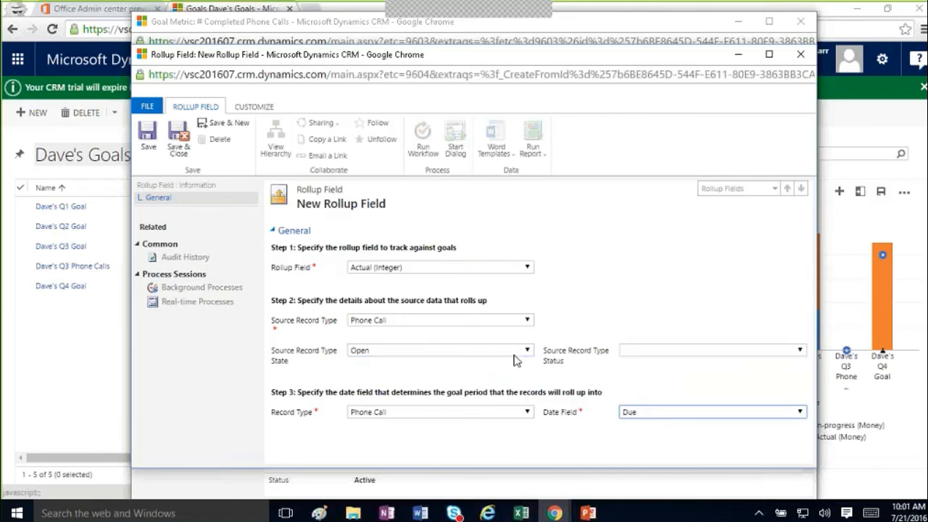
- Try Completed as the source record type state with Actual End as the date field, and discard the new rollup field
{"action": "left_click", "coordinate": [492, 352]}
{"action": "left_click", "coordinate": [402, 383]}
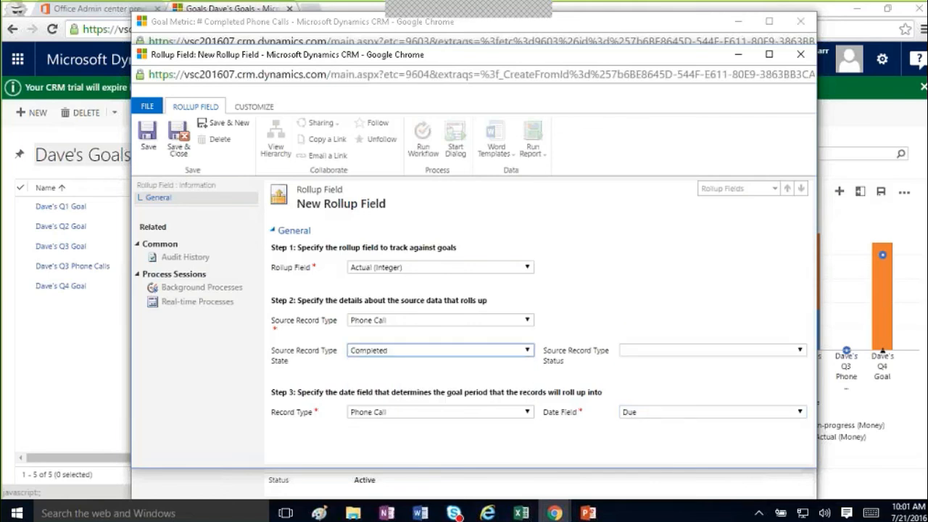
{"action": "left_click", "coordinate": [669, 416]}
{"action": "left_click", "coordinate": [651, 324]}
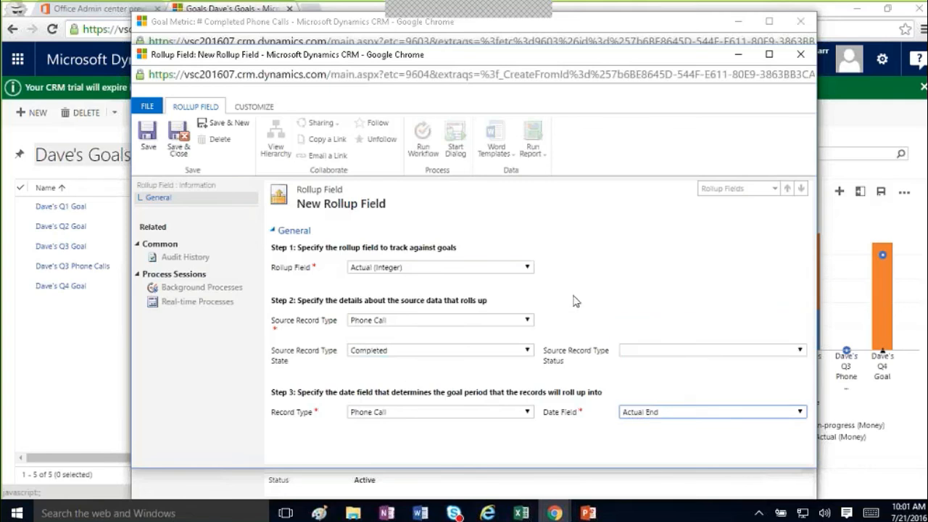
{"action": "left_click", "coordinate": [800, 55]}
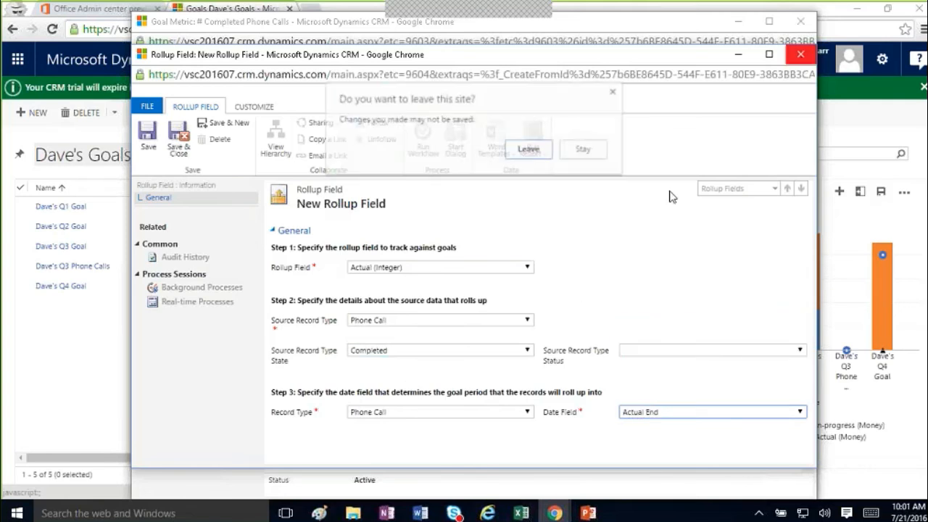
{"action": "left_click", "coordinate": [531, 150]}
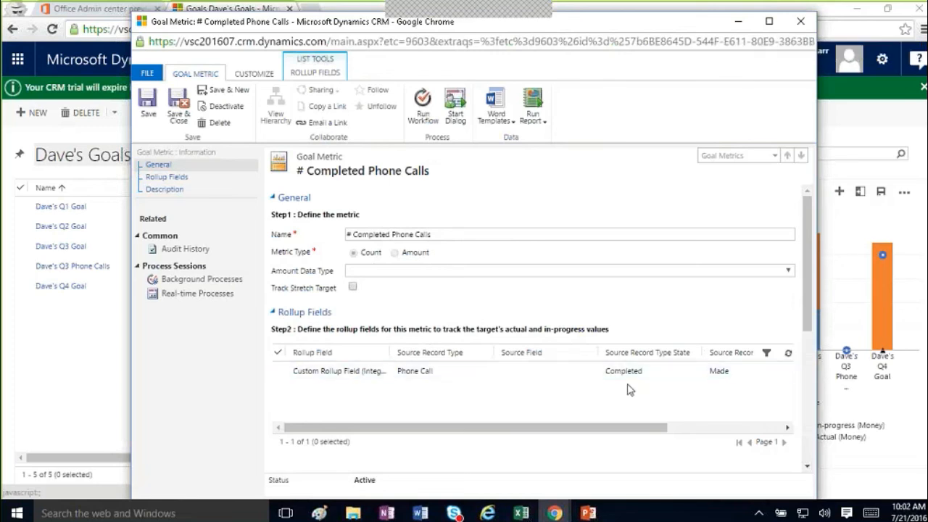
- Rename the goal metric to # Completed Outgoing Phone Calls, then save and close it
{"action": "left_click", "coordinate": [391, 234]}
{"action": "type", "text": "Out "}
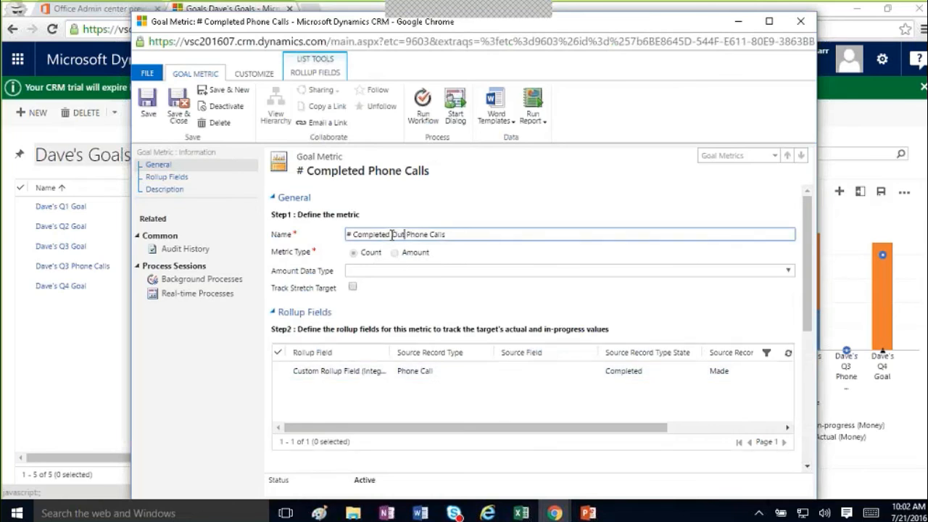
{"action": "type", "text": "going"}
{"action": "mouse_move", "coordinate": [803, 288]}
{"action": "left_mouse_down"}
{"action": "mouse_move", "coordinate": [810, 411]}
{"action": "mouse_move", "coordinate": [807, 286]}
{"action": "left_mouse_up"}
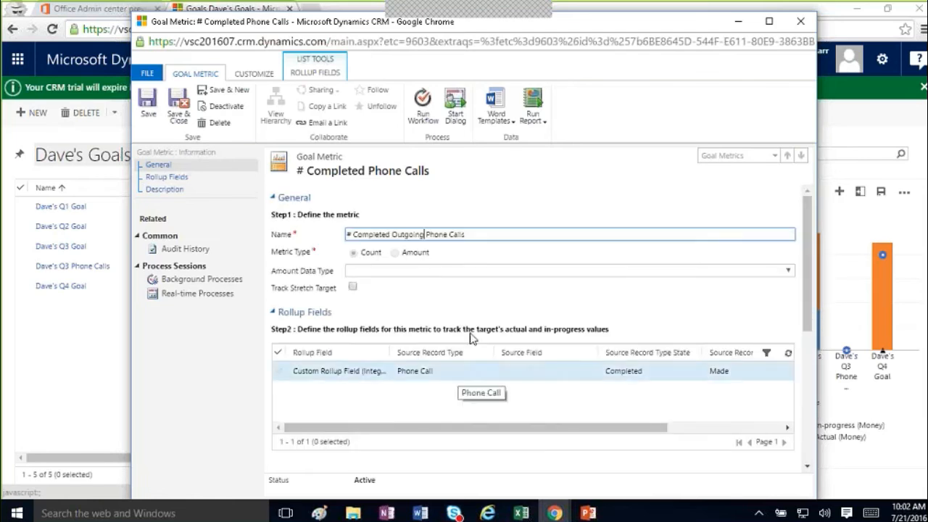
{"action": "left_click", "coordinate": [179, 116]}
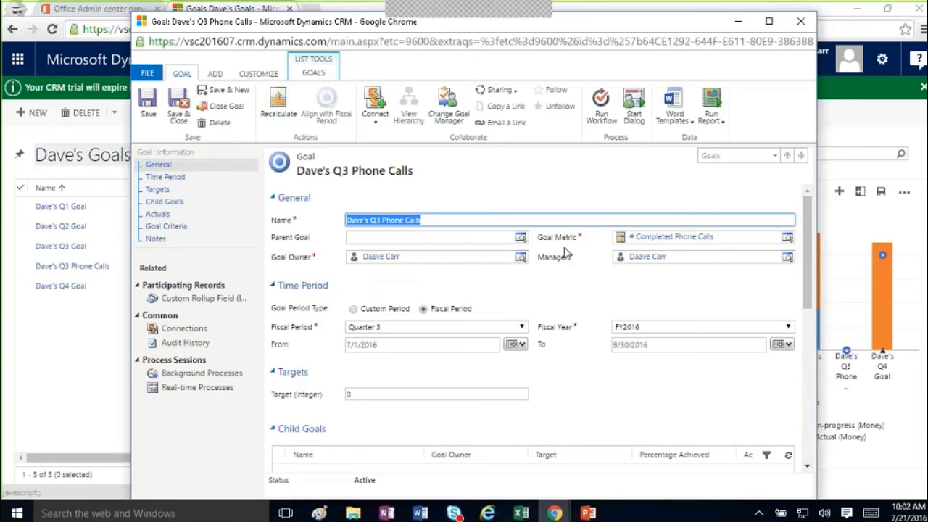
- Review the fiscal period and fiscal year options in the phone call goal's time period
{"action": "left_click", "coordinate": [439, 327]}
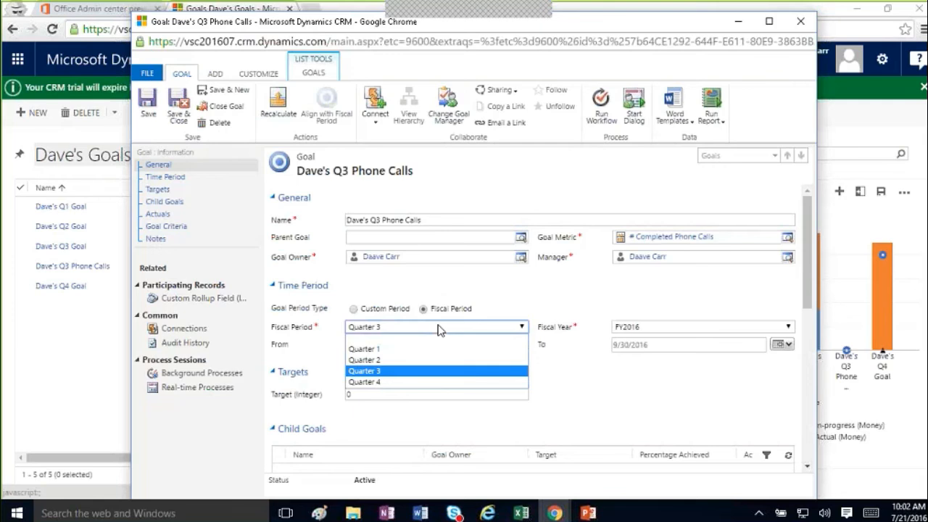
{"action": "left_click", "coordinate": [552, 288]}
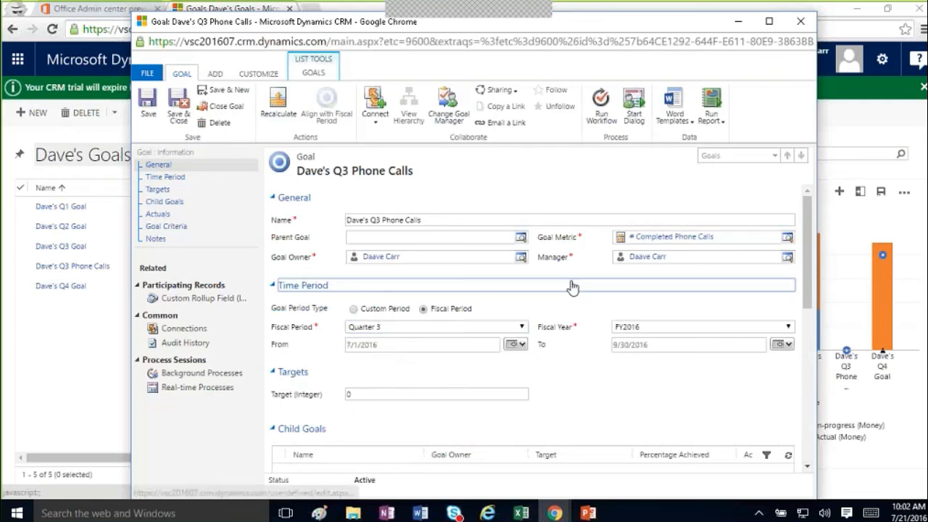
{"action": "left_click", "coordinate": [327, 286]}
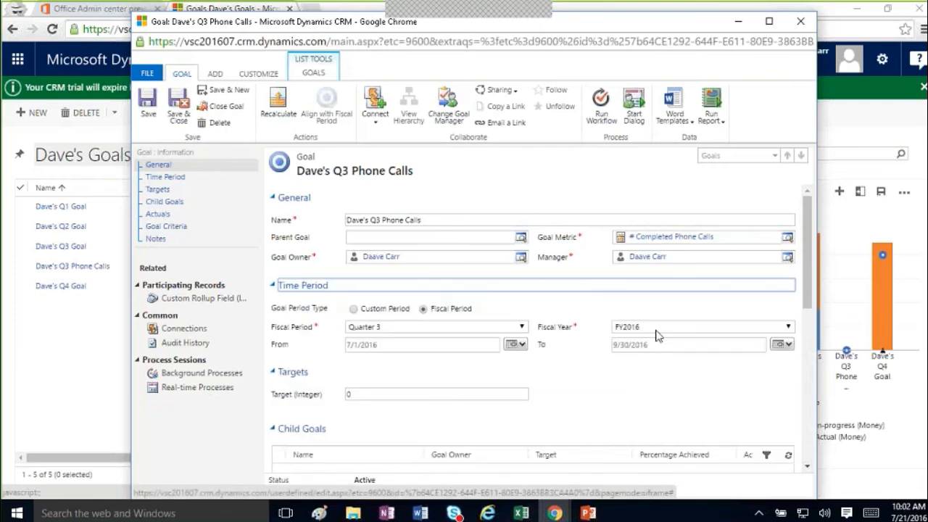
{"action": "left_click", "coordinate": [657, 328]}
{"action": "left_click", "coordinate": [657, 332]}
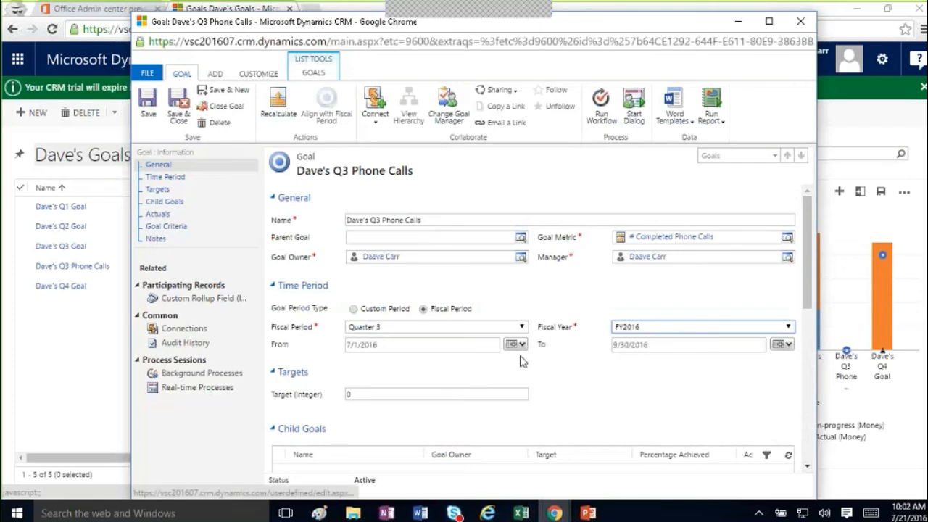
- Try Quarter 1 as the goal's fiscal period and return it to Quarter 3
{"action": "left_click", "coordinate": [394, 328]}
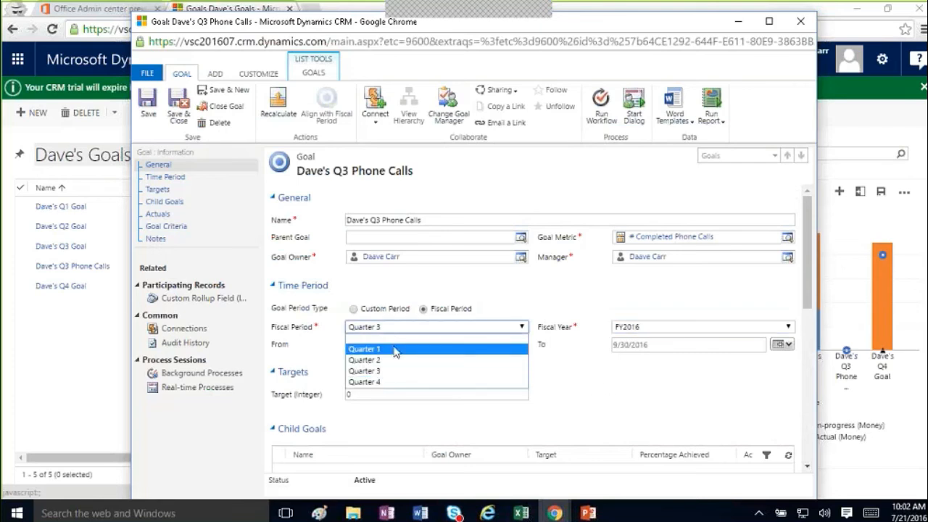
{"action": "left_click", "coordinate": [393, 350]}
{"action": "left_click", "coordinate": [452, 328]}
{"action": "left_click", "coordinate": [392, 374]}
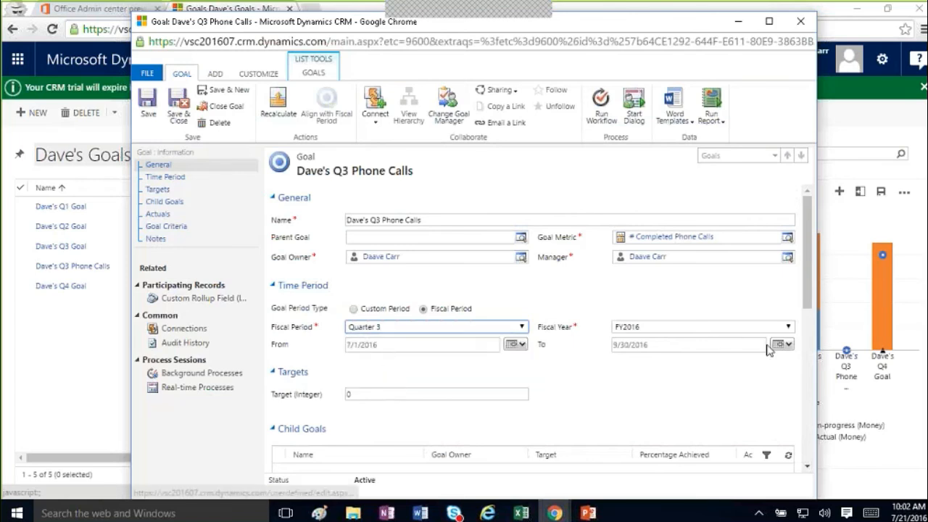
- Try Custom Period as the goal period type, and return to Fiscal Period with Quarter 3
{"action": "left_click", "coordinate": [385, 308]}
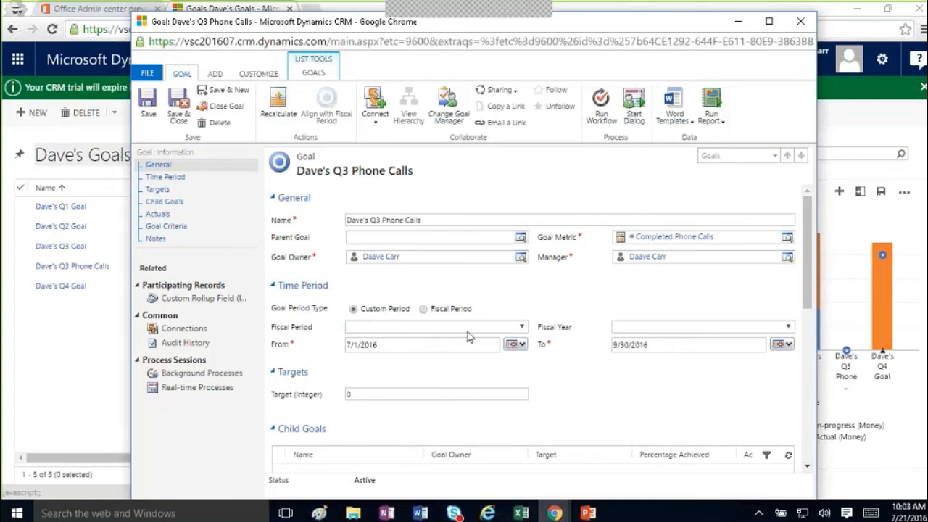
{"action": "left_click", "coordinate": [423, 308]}
{"action": "left_click", "coordinate": [417, 327]}
{"action": "left_click", "coordinate": [389, 370]}
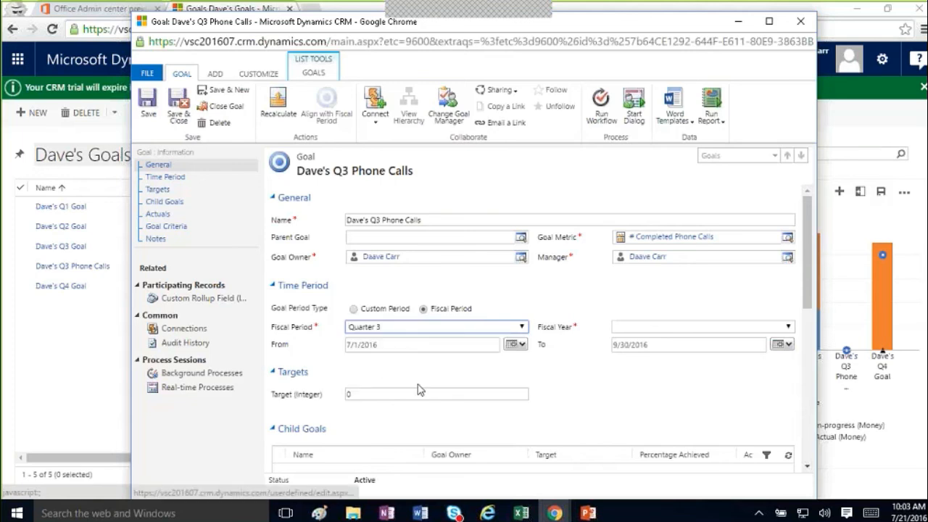
- Set the phone call goal's integer target to 10
{"action": "left_click", "coordinate": [403, 408]}
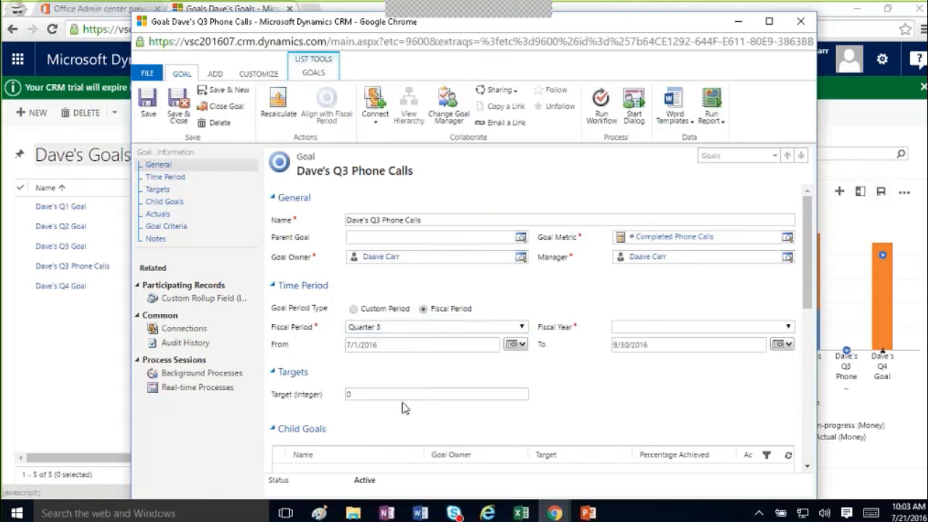
{"action": "type", "text": "120"}
{"action": "key", "text": "Left"}
{"action": "key", "text": "BackSpace"}
{"action": "type", "text": "0"}
{"action": "left_click_drag", "start_coordinate": [809, 297], "coordinate": [809, 305]}
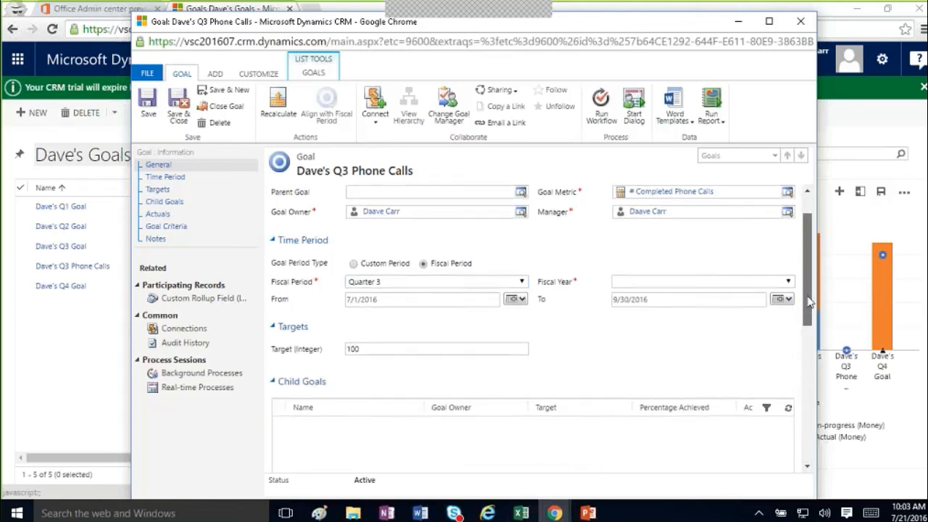
{"action": "key", "text": "BackSpace"}
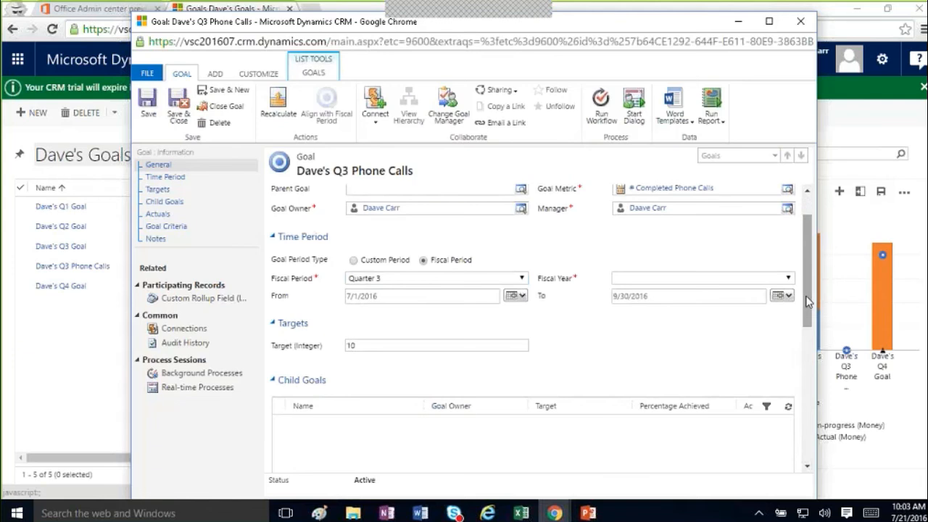
- Choose Phone Calls Made Q3 as the rollup query for the goal's custom integer rollup field
{"action": "left_click_drag", "start_coordinate": [809, 301], "coordinate": [816, 441]}
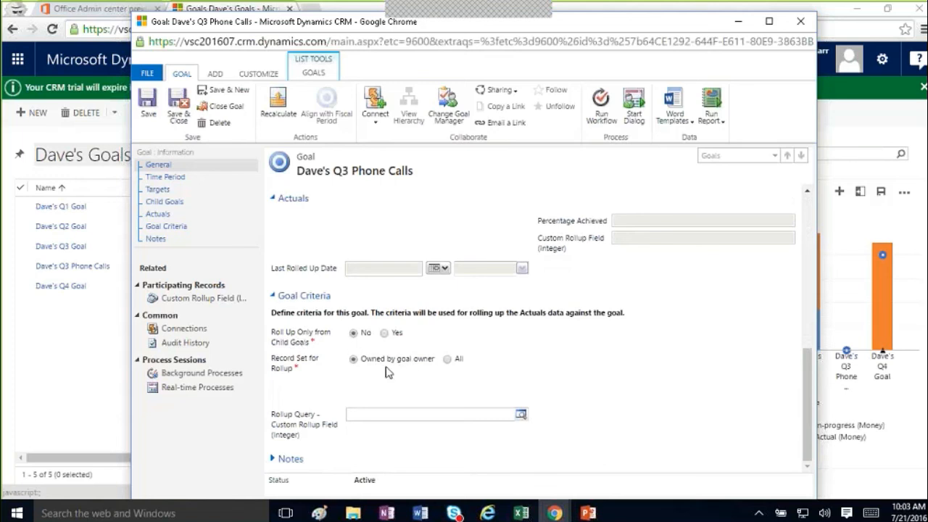
{"action": "left_click", "coordinate": [457, 421]}
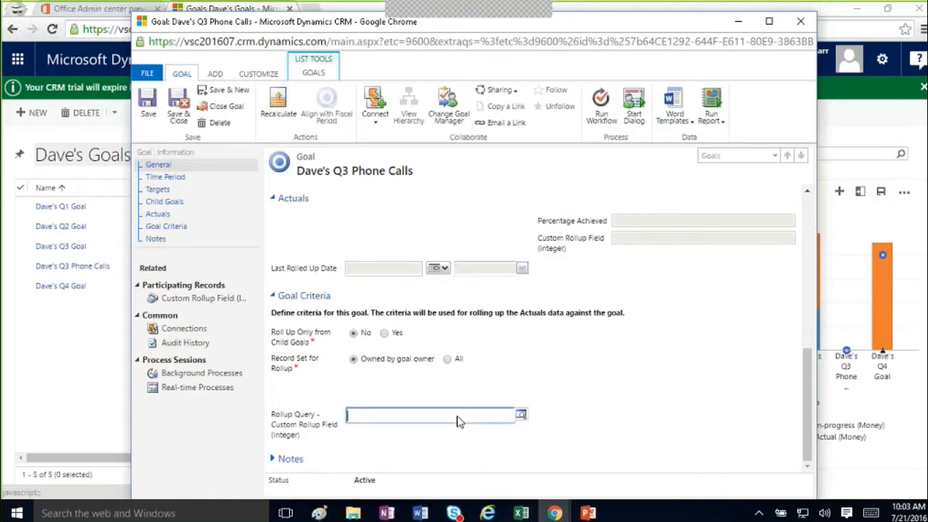
{"action": "left_click", "coordinate": [521, 416]}
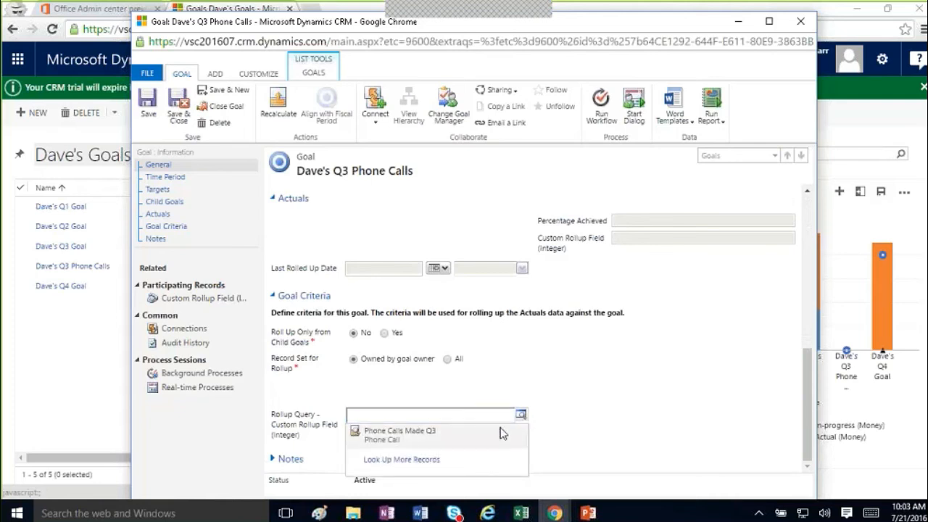
{"action": "left_click_drag", "start_coordinate": [803, 378], "coordinate": [813, 211]}
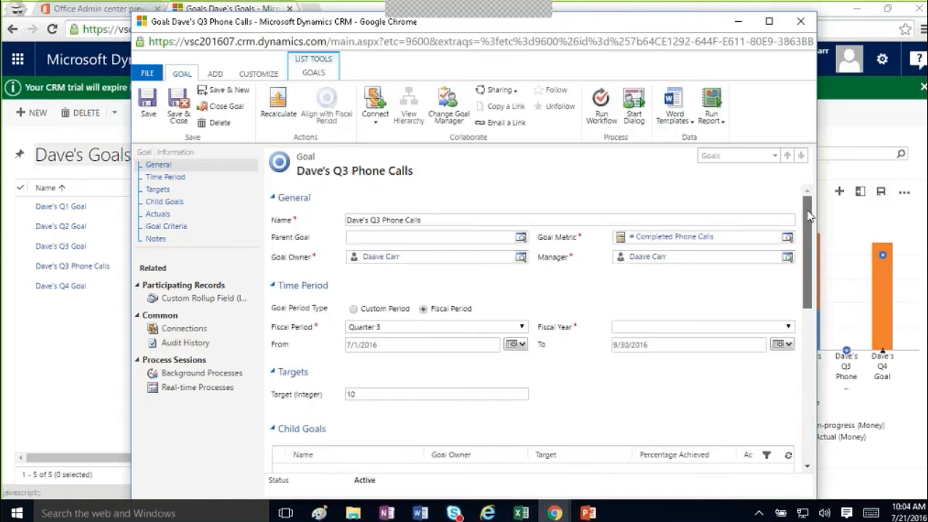
{"action": "left_click_drag", "start_coordinate": [810, 217], "coordinate": [815, 399]}
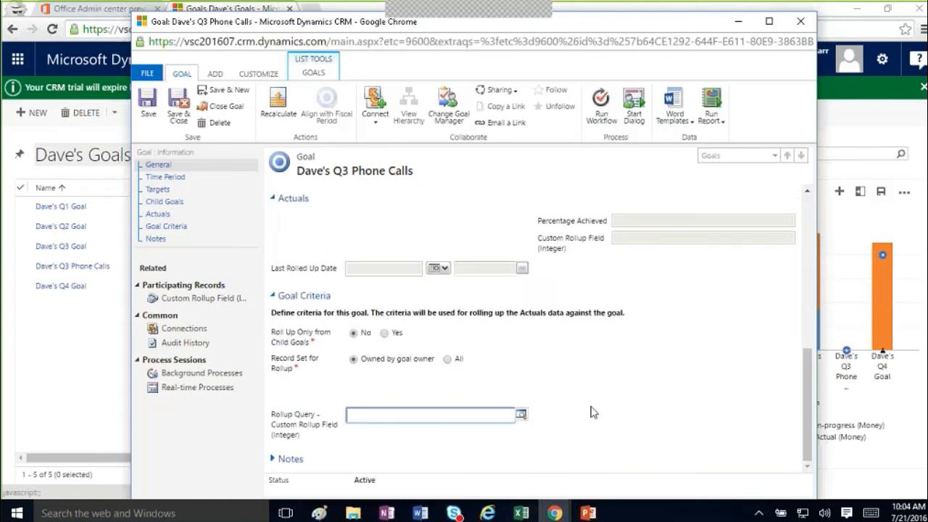
{"action": "left_click", "coordinate": [522, 416]}
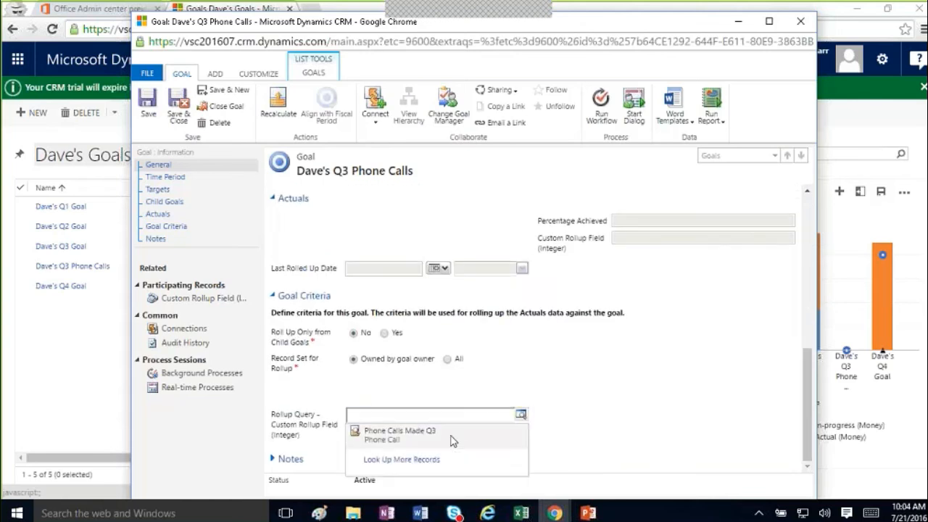
{"action": "left_click", "coordinate": [451, 437]}
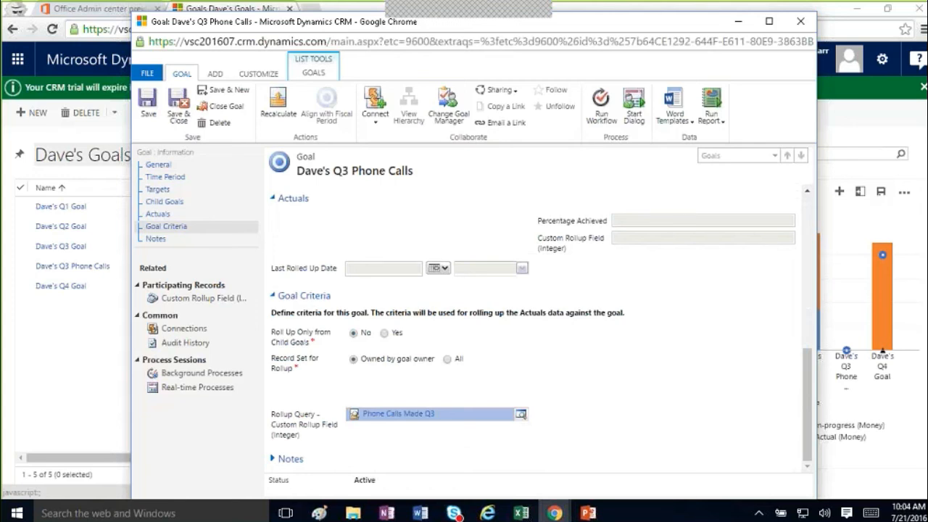
- Set the goal's fiscal year to FY2016, then save and close the goal
{"action": "left_click", "coordinate": [147, 114]}
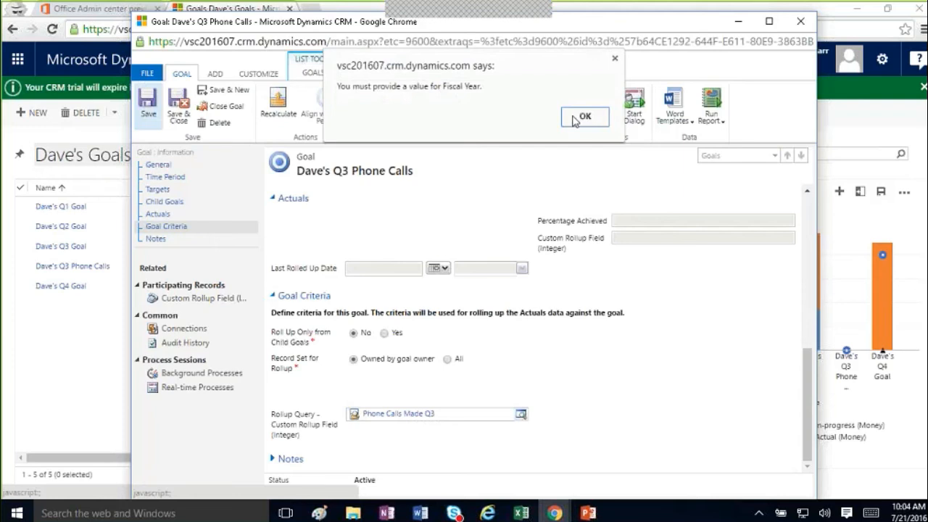
{"action": "left_click", "coordinate": [584, 117]}
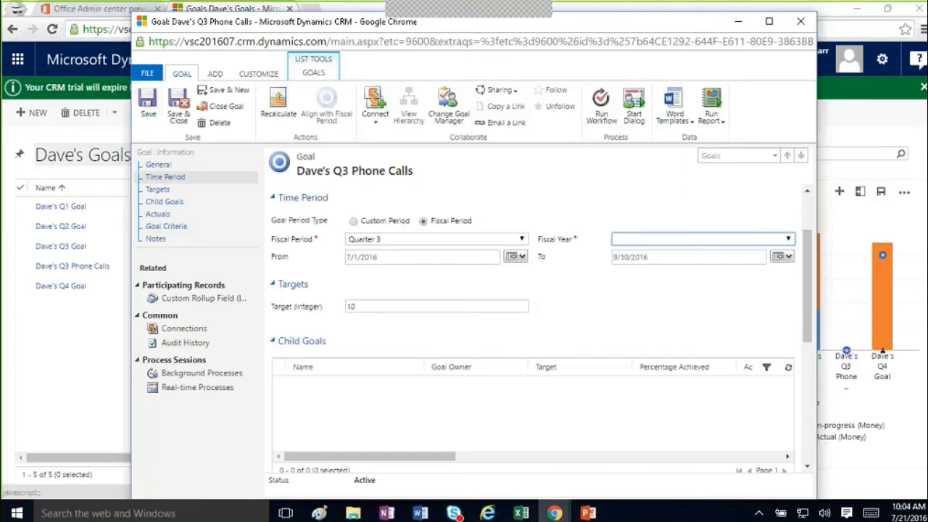
{"action": "left_click", "coordinate": [652, 239]}
{"action": "scroll", "coordinate": [788, 413], "scroll_direction": "down", "scroll_amount": 5}
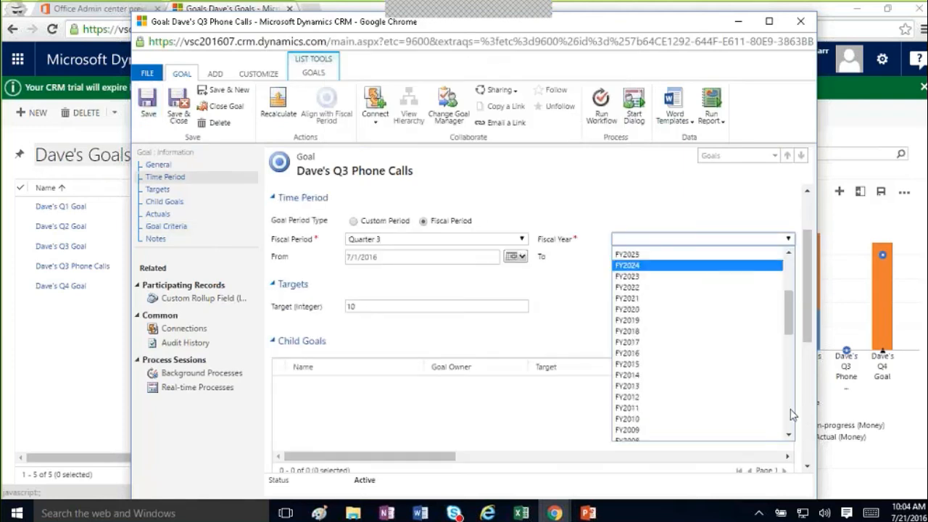
{"action": "left_click", "coordinate": [667, 332]}
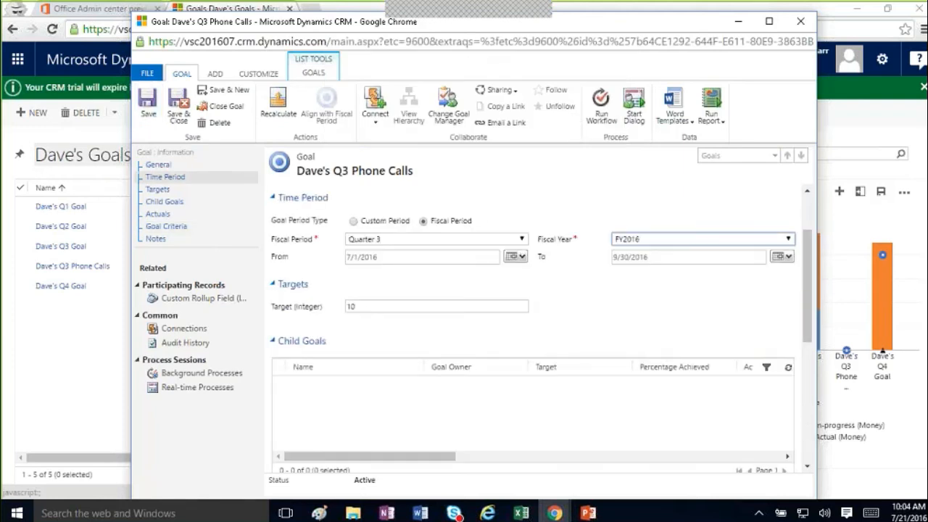
{"action": "left_click", "coordinate": [148, 115]}
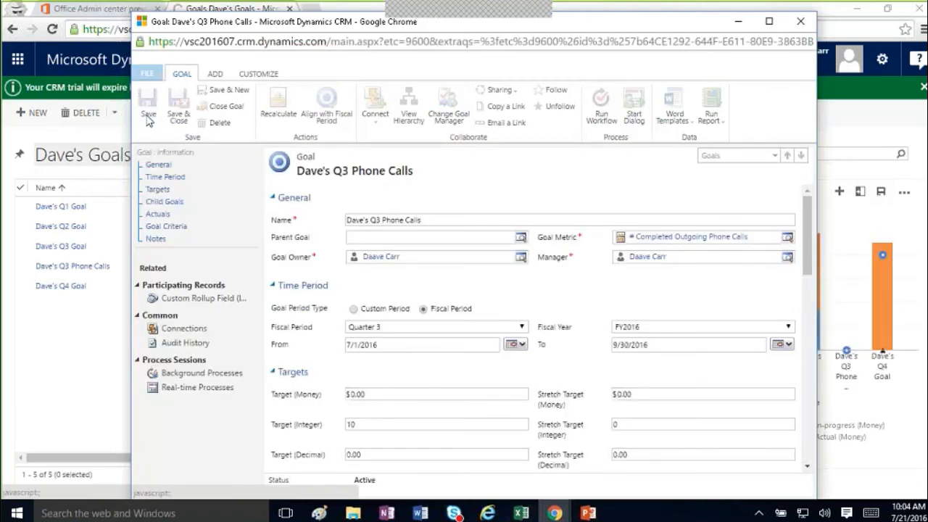
{"action": "left_click", "coordinate": [799, 22]}
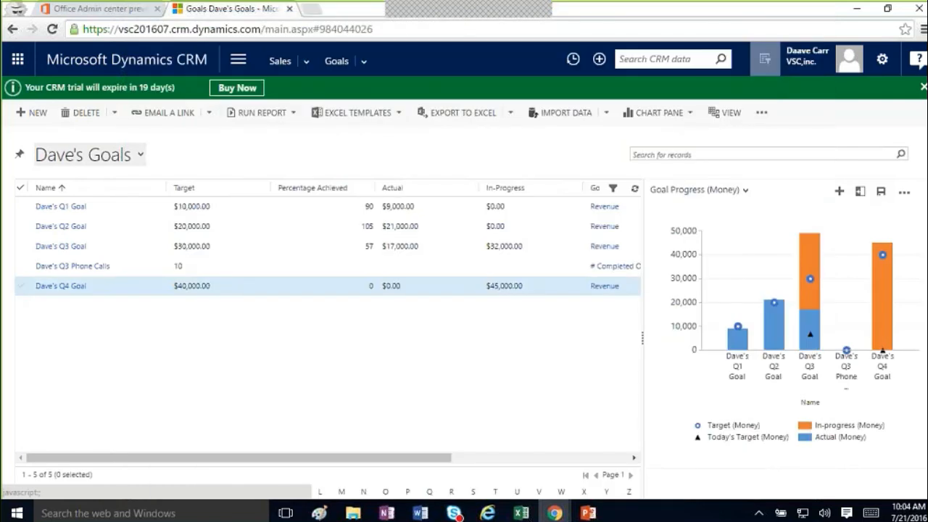
- Switch the goals list from the personal goals view to All Goals and collapse the chart pane
{"action": "left_click", "coordinate": [296, 268]}
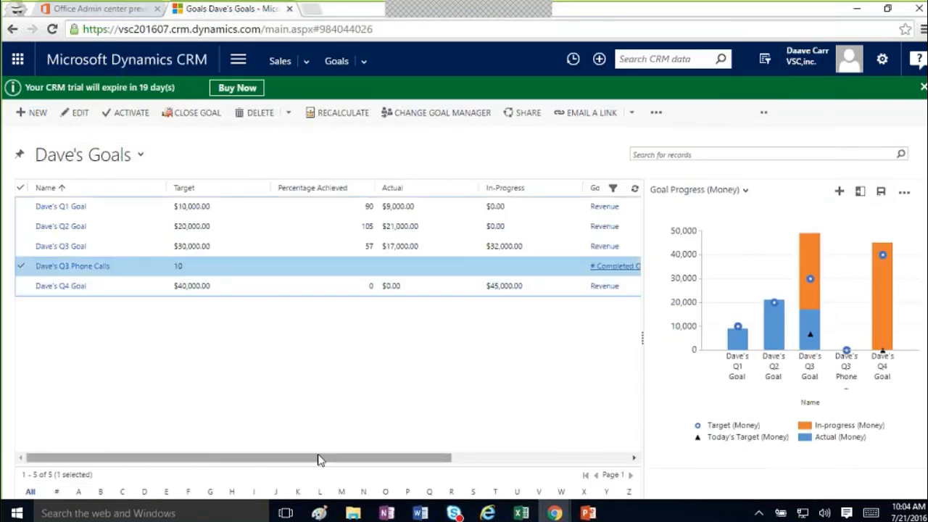
{"action": "left_click_drag", "start_coordinate": [317, 460], "coordinate": [424, 460]}
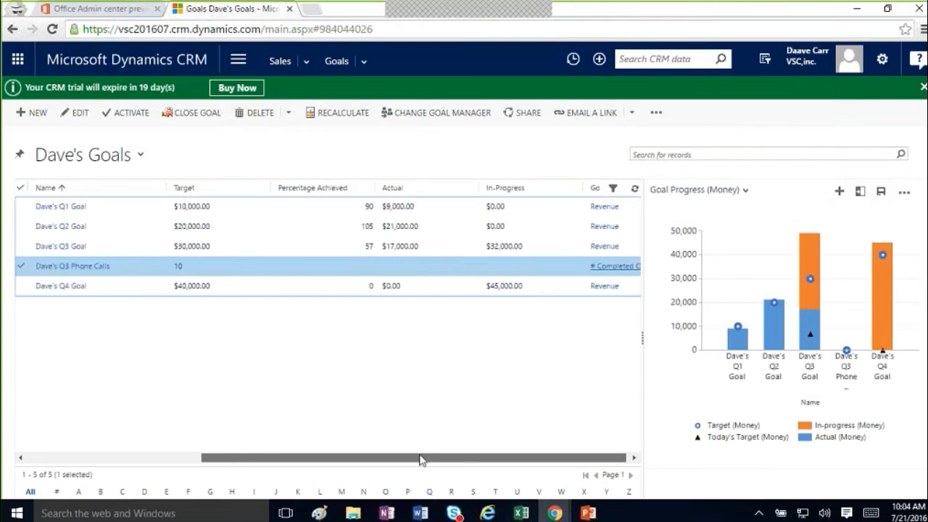
{"action": "left_click", "coordinate": [135, 157]}
{"action": "left_click", "coordinate": [66, 207]}
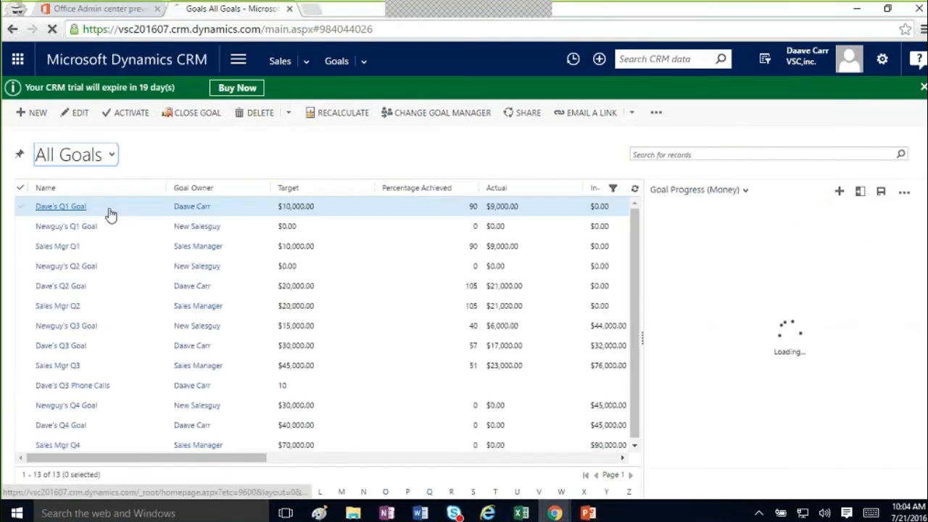
{"action": "left_click", "coordinate": [923, 187]}
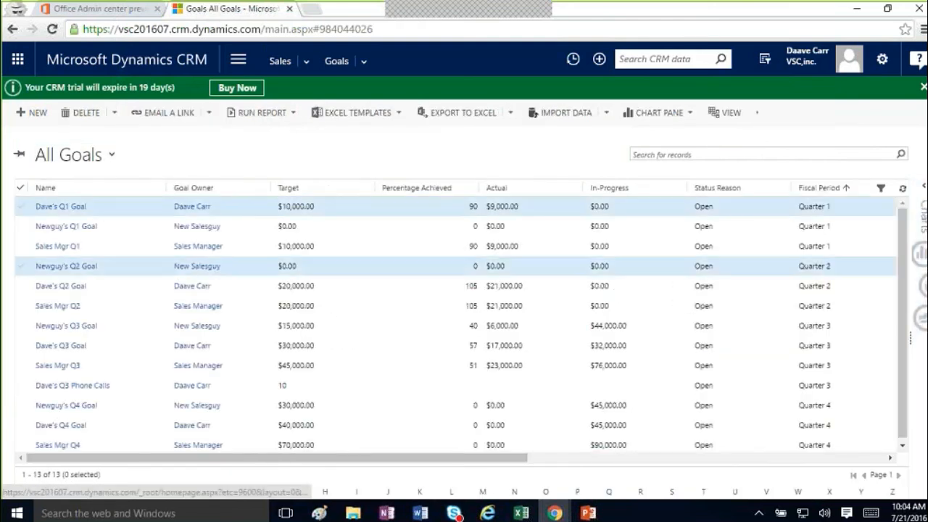
- Recalculate the Q3 phone calls goal in the list and check its custom rollup field column
{"action": "left_click", "coordinate": [464, 389]}
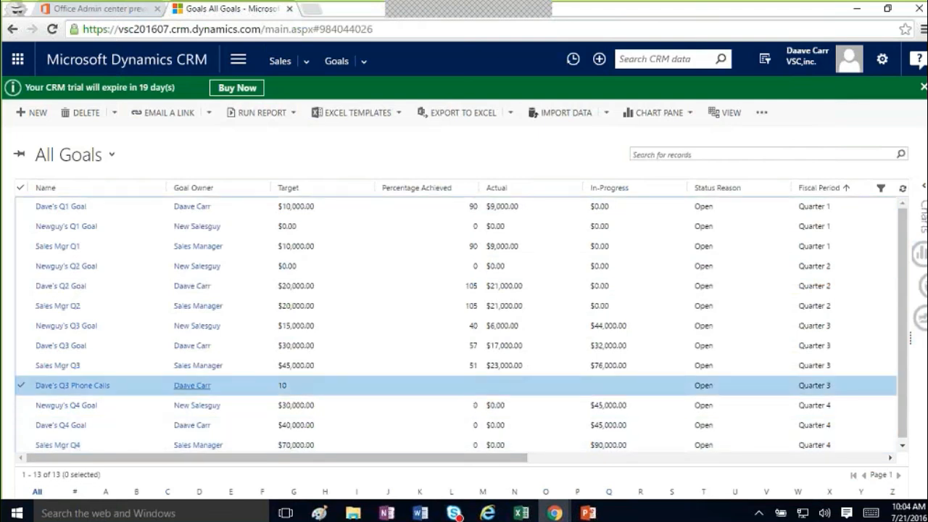
{"action": "left_click_drag", "start_coordinate": [493, 458], "coordinate": [856, 447]}
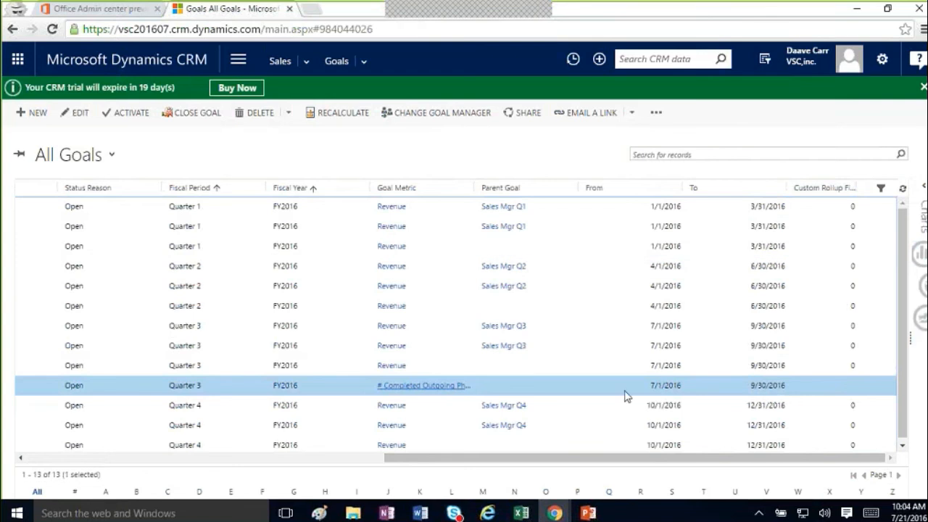
{"action": "left_click_drag", "start_coordinate": [528, 462], "coordinate": [528, 462]}
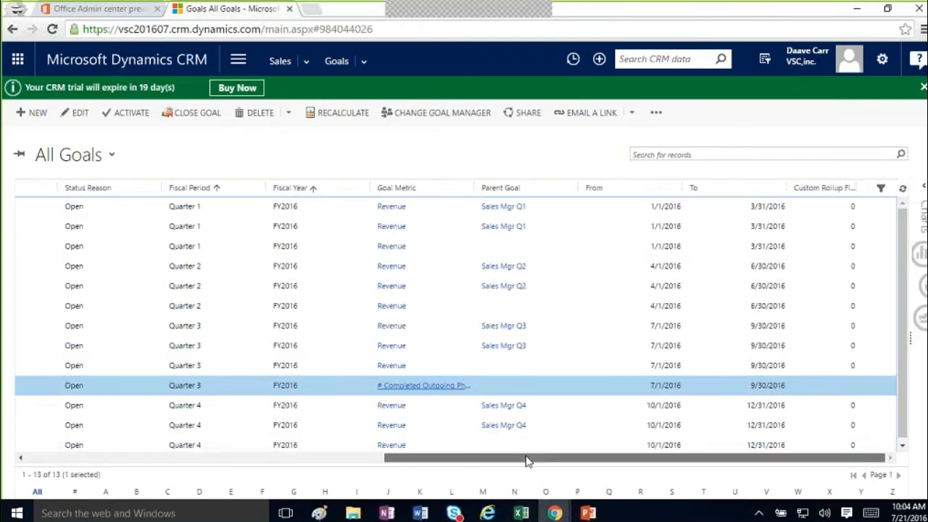
{"action": "left_click_drag", "start_coordinate": [528, 462], "coordinate": [170, 472]}
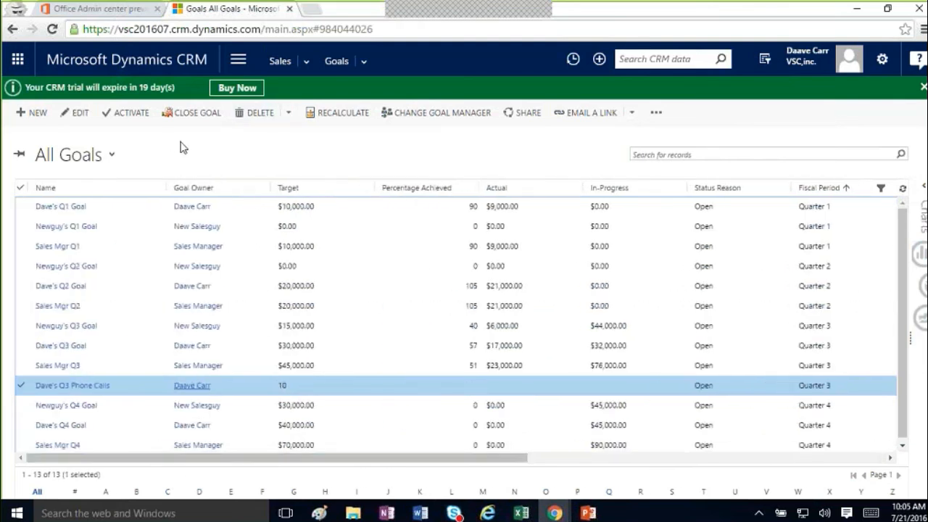
{"action": "left_click", "coordinate": [349, 118]}
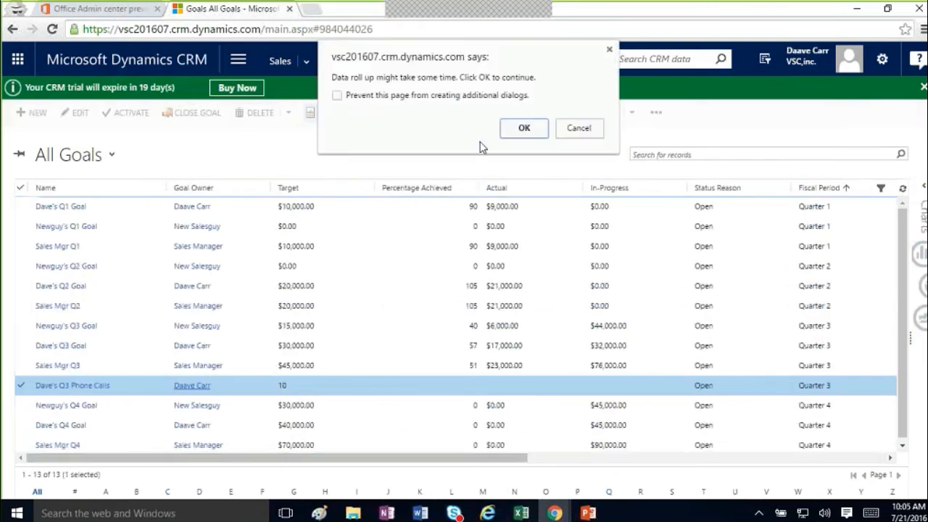
{"action": "left_click", "coordinate": [524, 130]}
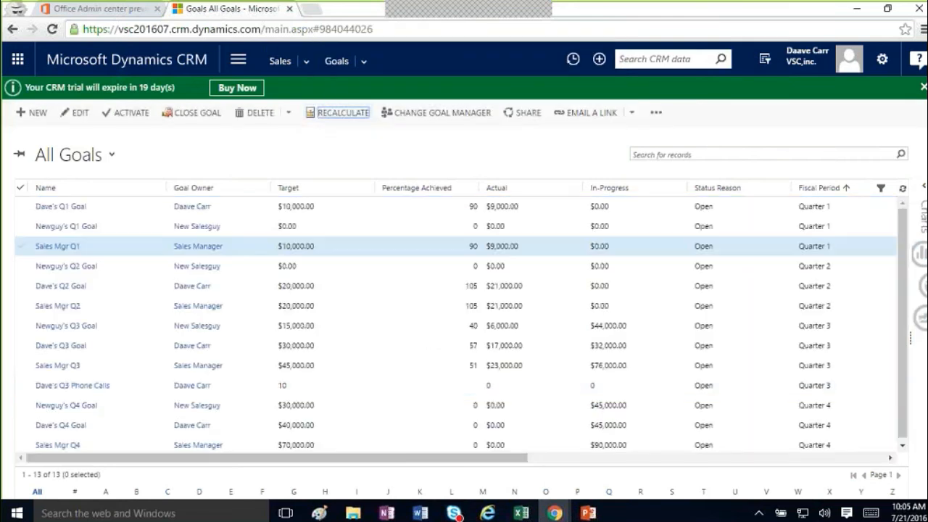
{"action": "left_click", "coordinate": [366, 386]}
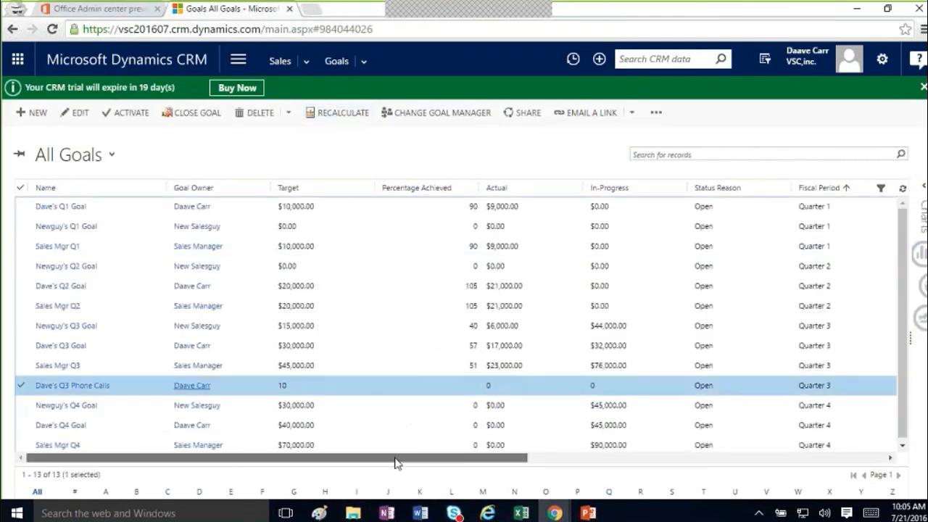
{"action": "left_click_drag", "start_coordinate": [396, 459], "coordinate": [851, 464]}
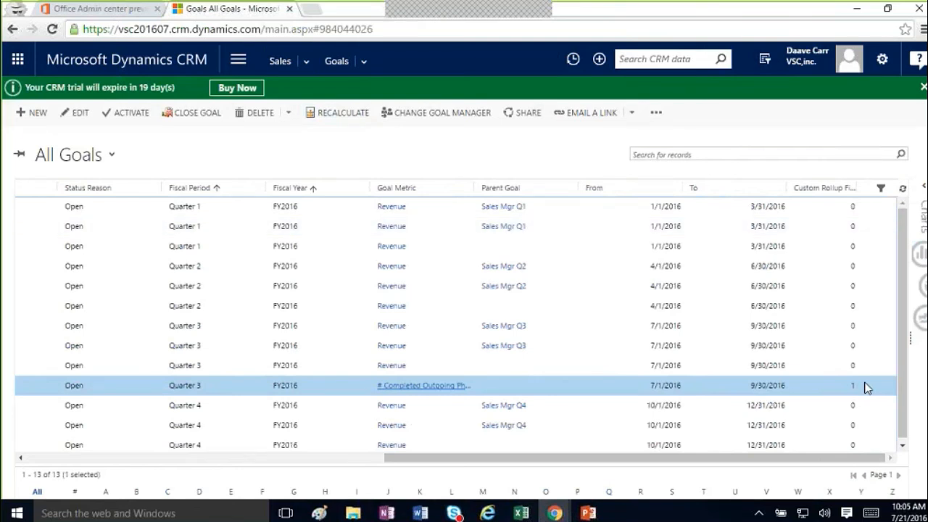
- Create a new outgoing phone call activity with the subject "number 2"
{"action": "left_click", "coordinate": [304, 64]}
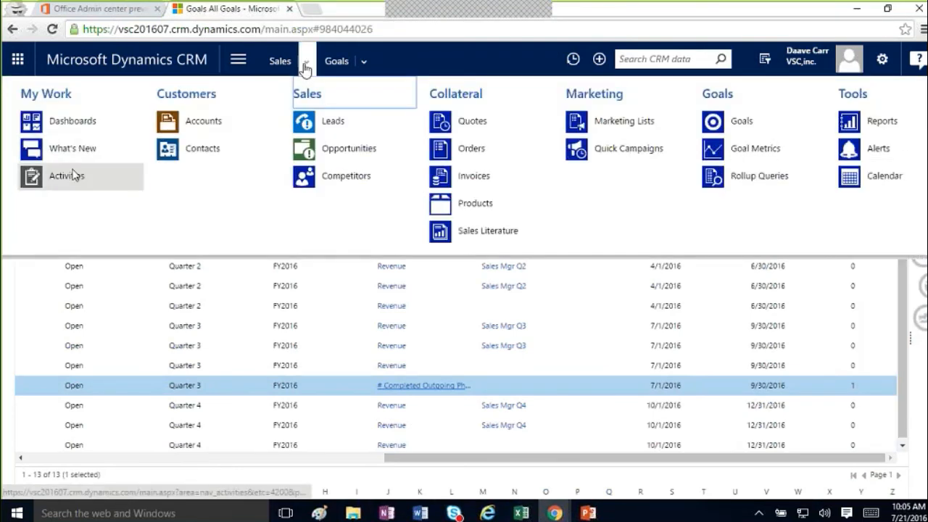
{"action": "left_click", "coordinate": [598, 62]}
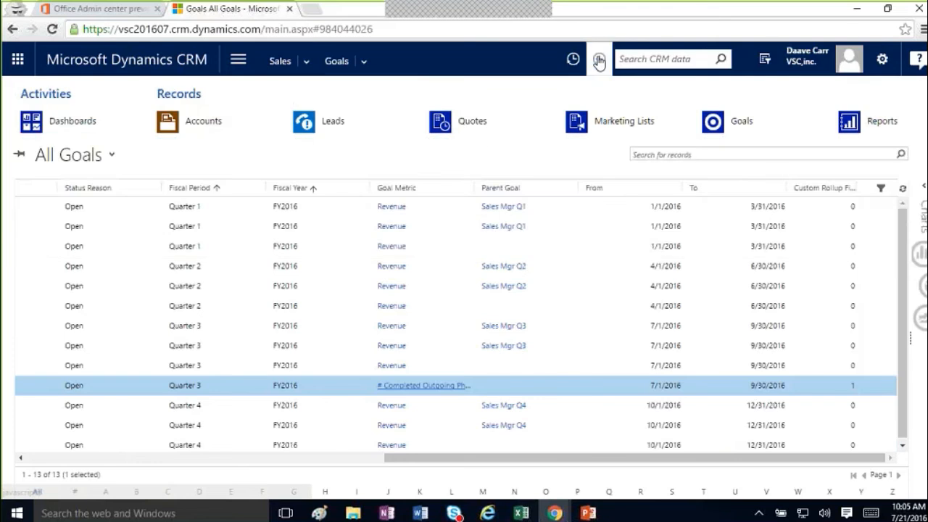
{"action": "left_click", "coordinate": [61, 154]}
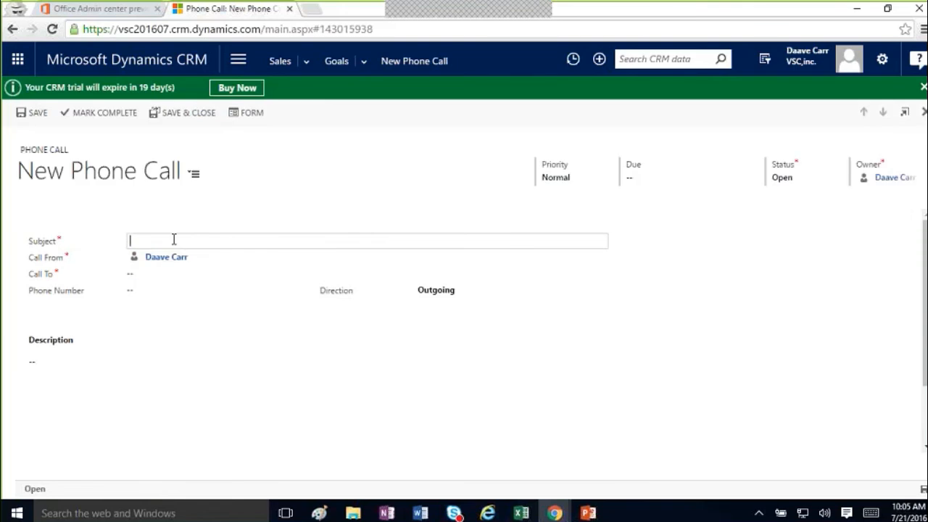
{"action": "type", "text": "mber"}
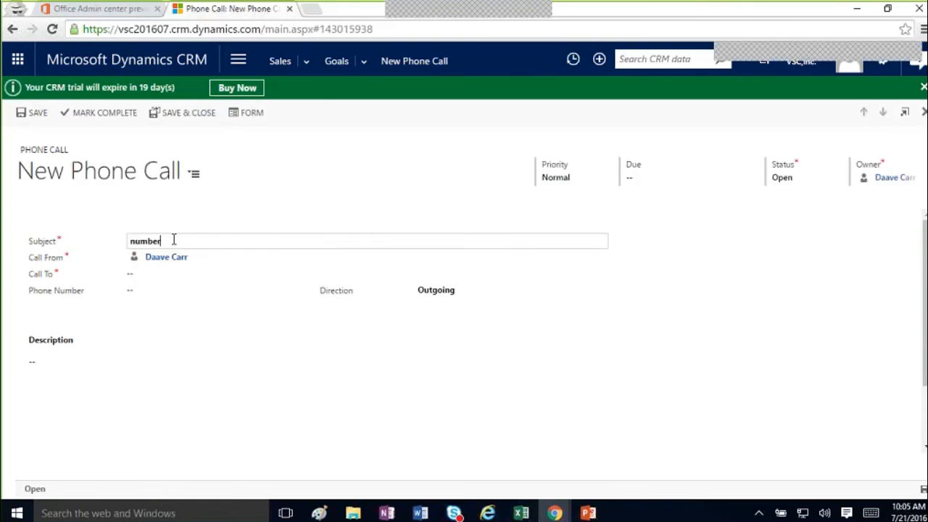
{"action": "type", "text": " 2"}
- Set the new sales rep user as the phone call's recipient and mark the call complete
{"action": "left_click", "coordinate": [173, 276]}
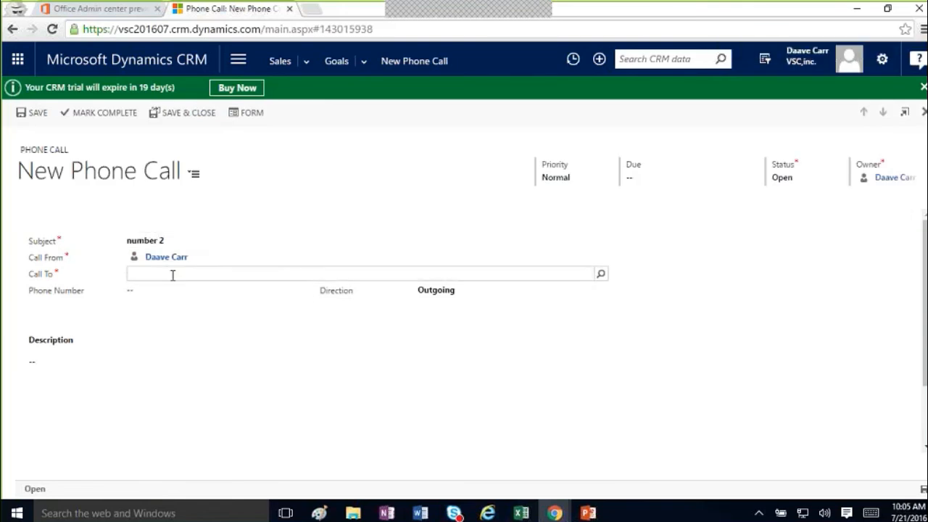
{"action": "type", "text": "s"}
{"action": "key", "text": "BackSpace"}
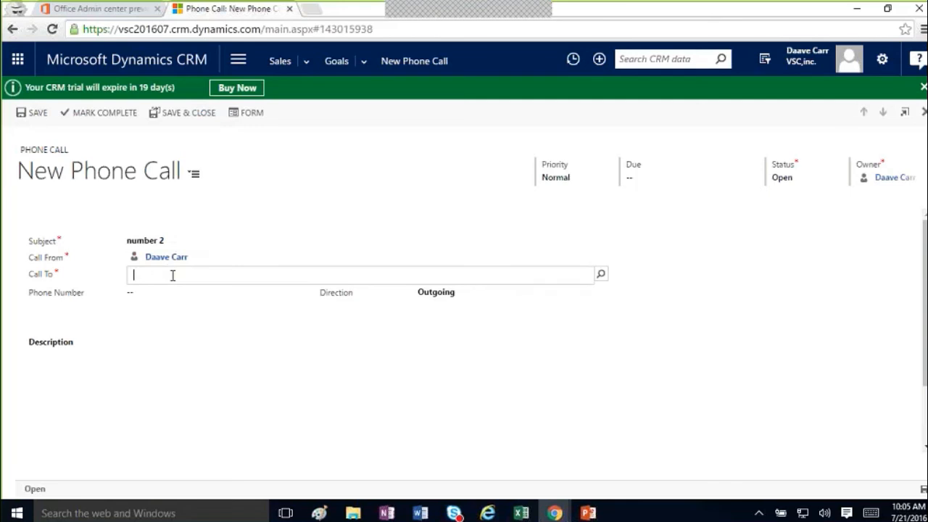
{"action": "key", "text": "Tab"}
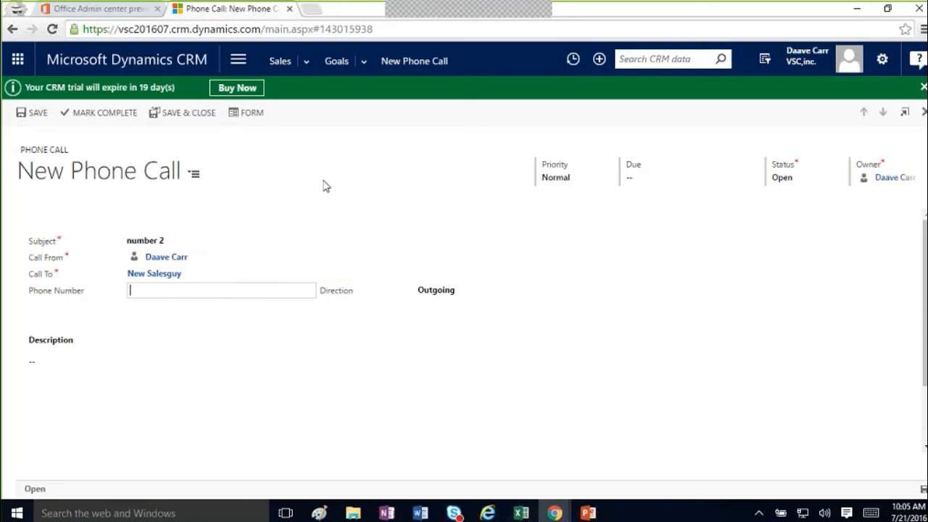
{"action": "left_click", "coordinate": [116, 113]}
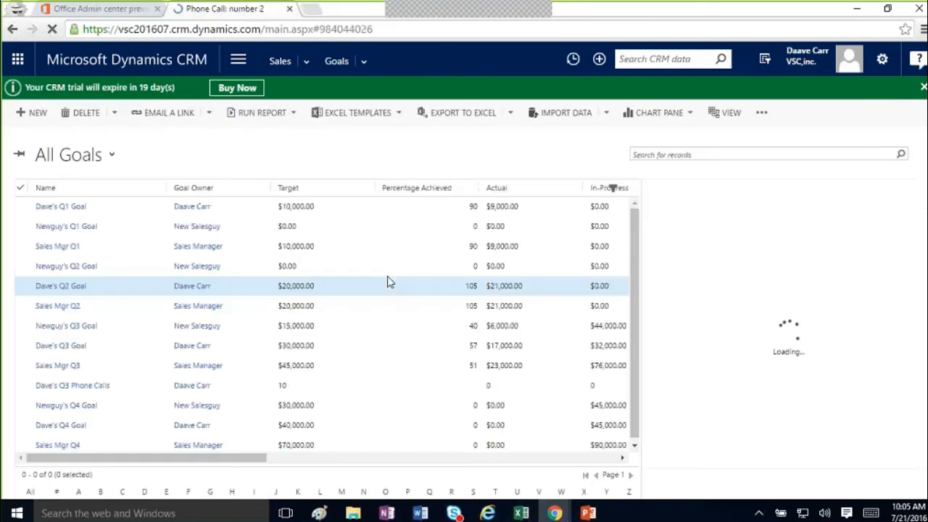
- Recalculate the Q3 phone calls goal again to include the newly completed call, and review its rollup columns
{"action": "left_click", "coordinate": [386, 386]}
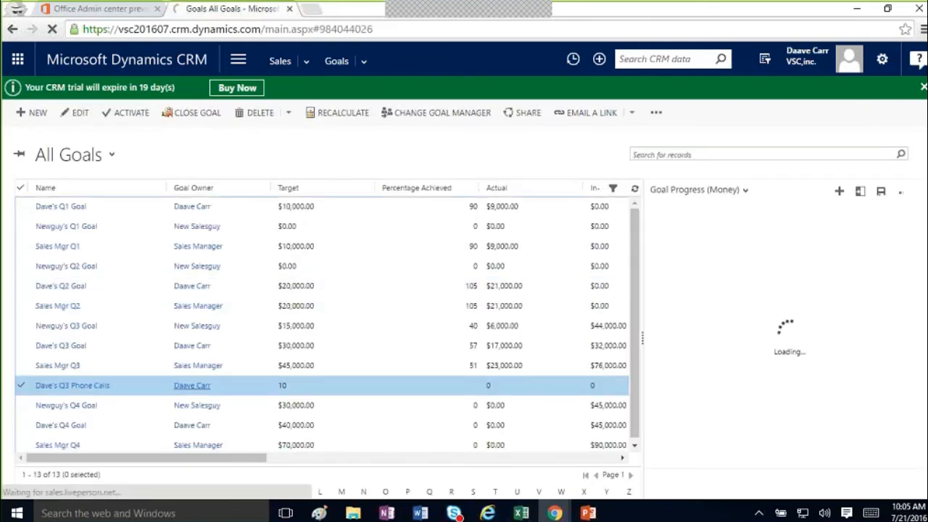
{"action": "left_click_drag", "start_coordinate": [236, 458], "coordinate": [623, 464]}
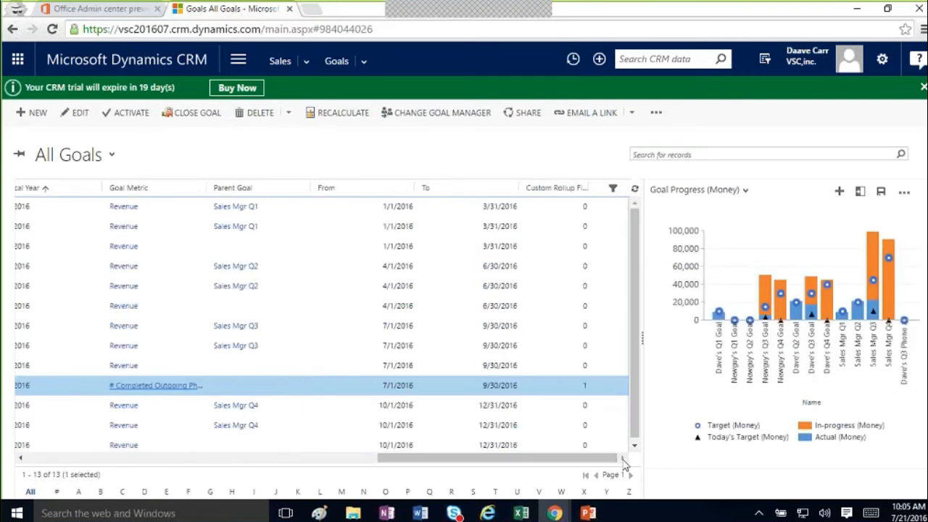
{"action": "left_click", "coordinate": [333, 113]}
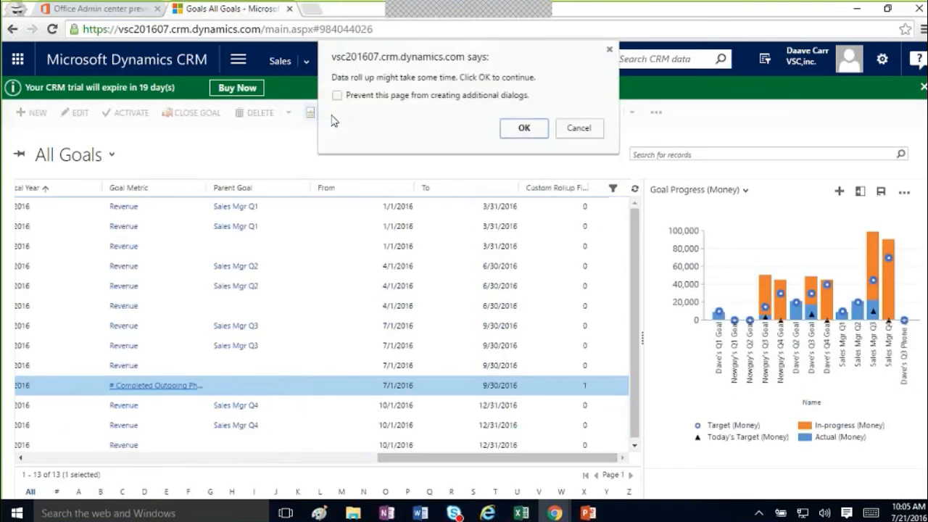
{"action": "key", "text": "Return"}
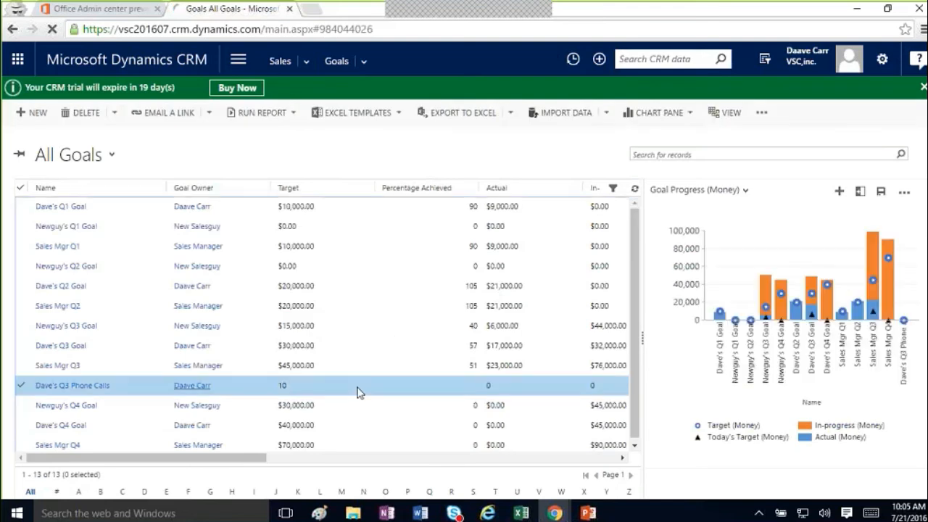
{"action": "left_click", "coordinate": [358, 393]}
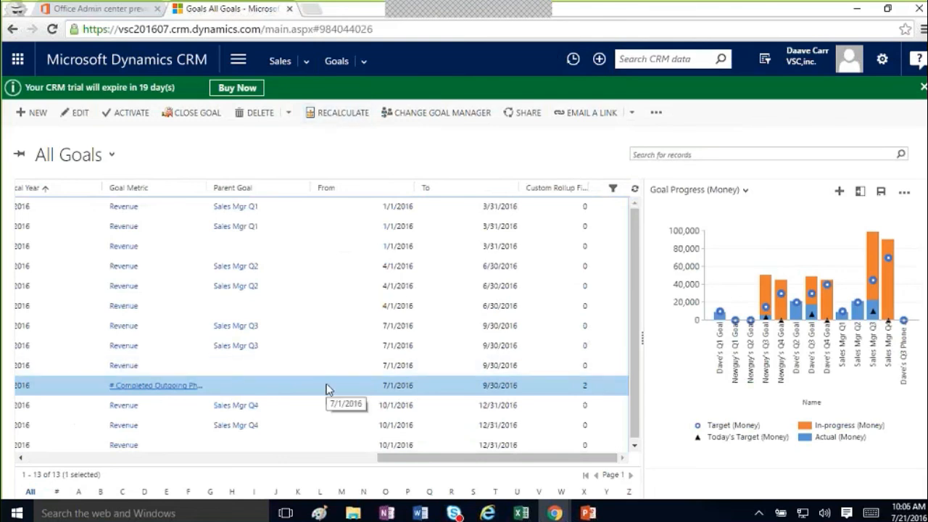
{"action": "left_click", "coordinate": [213, 461]}
{"action": "left_click_drag", "start_coordinate": [166, 462], "coordinate": [34, 463]}
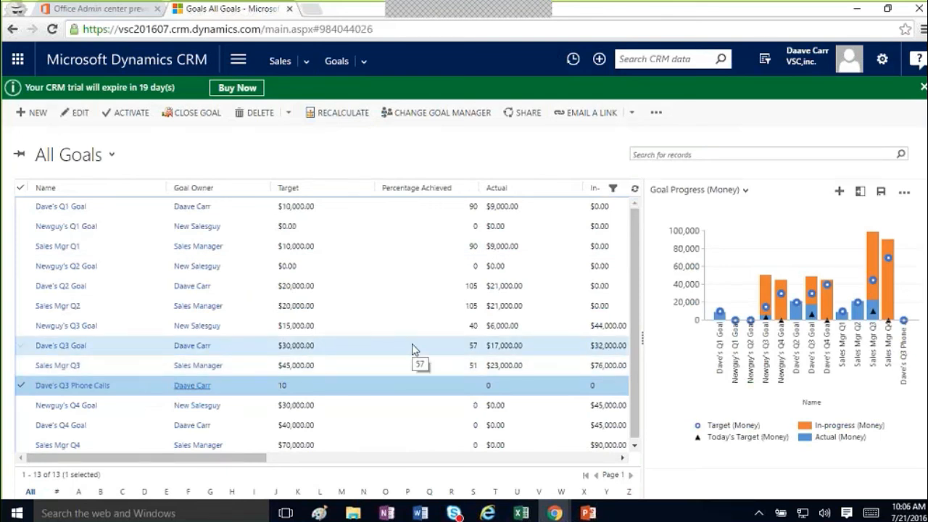
- Open the Sales Mgr Q3 goal and open July Opp 4 from its in-progress money records
{"action": "double_click", "coordinate": [389, 368]}
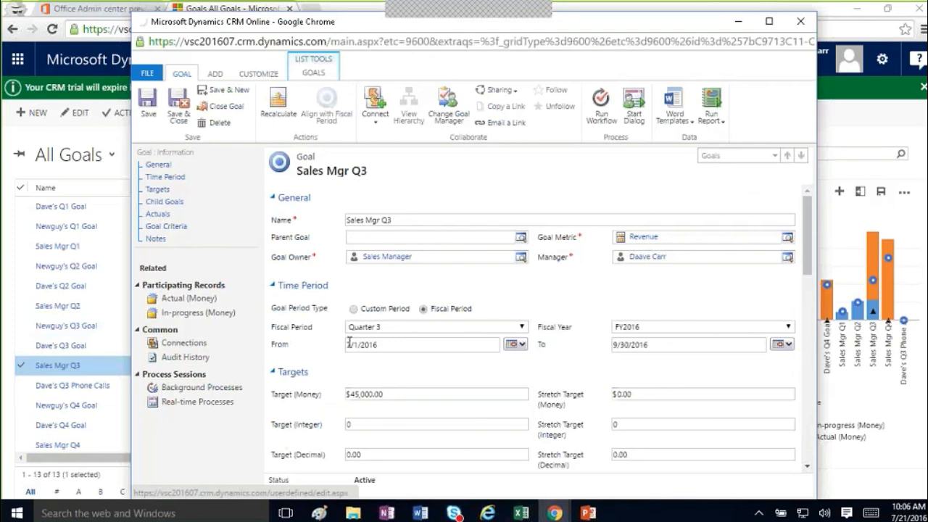
{"action": "left_click", "coordinate": [198, 316]}
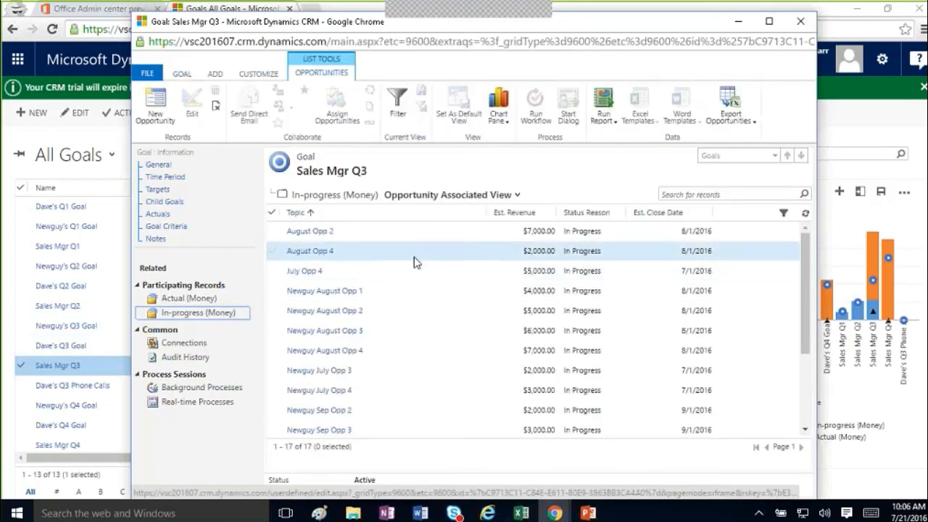
{"action": "left_click", "coordinate": [158, 164]}
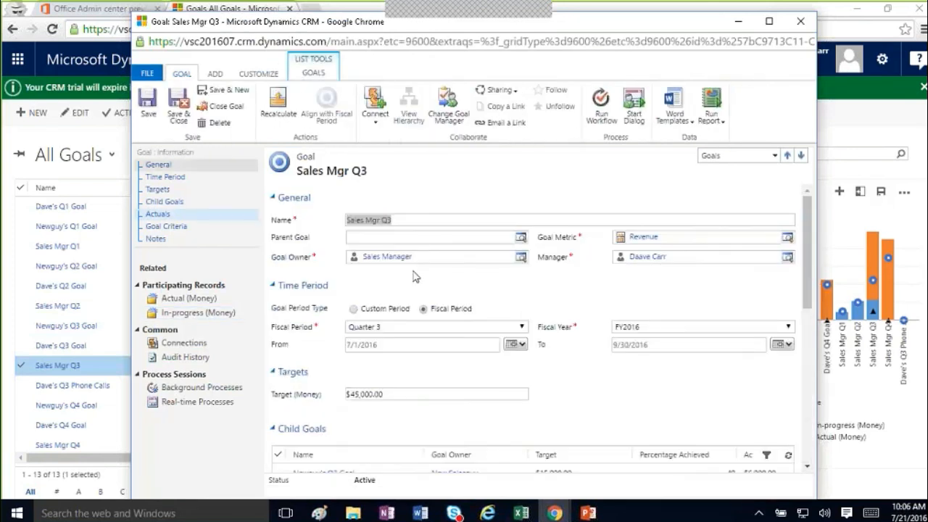
{"action": "left_click", "coordinate": [198, 312]}
{"action": "double_click", "coordinate": [442, 273]}
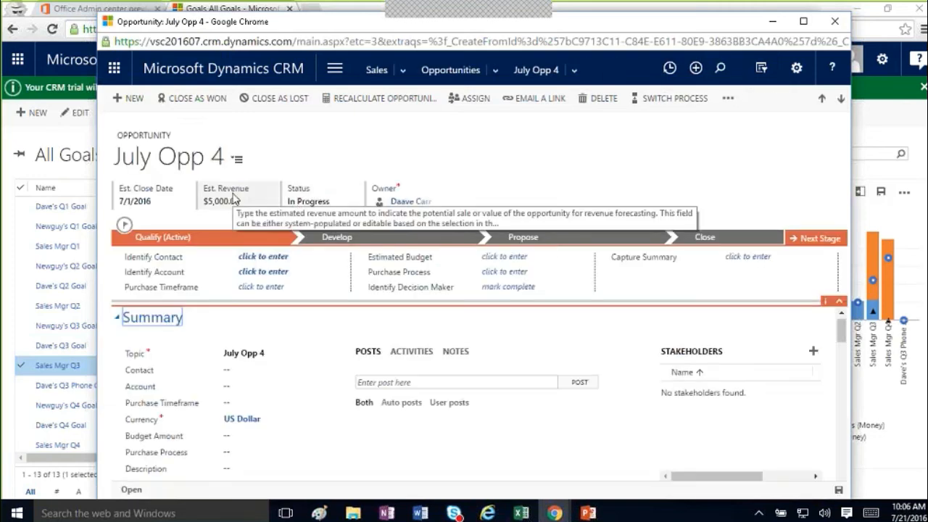
- Close July Opp 4 as Won with actual revenue $5,000.00 and close date 7/21/2016, then close its window
{"action": "left_click", "coordinate": [194, 99]}
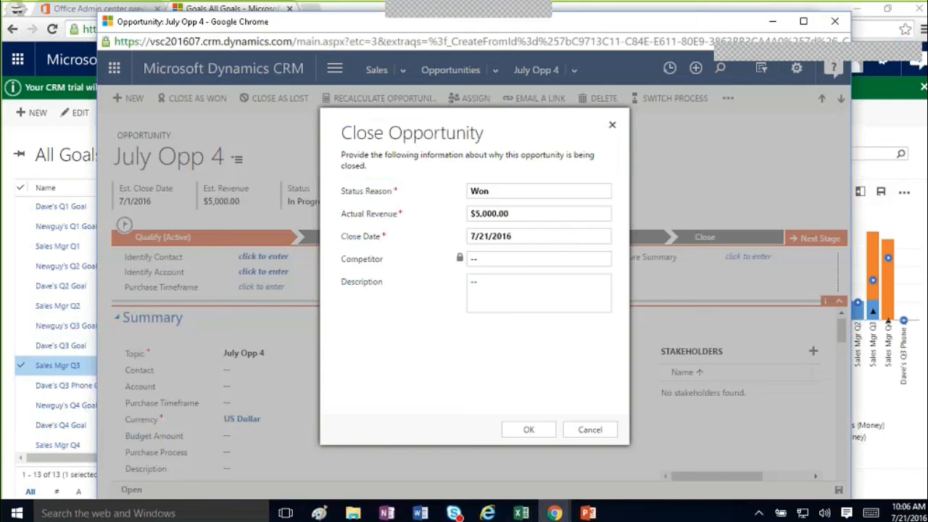
{"action": "left_click", "coordinate": [528, 429]}
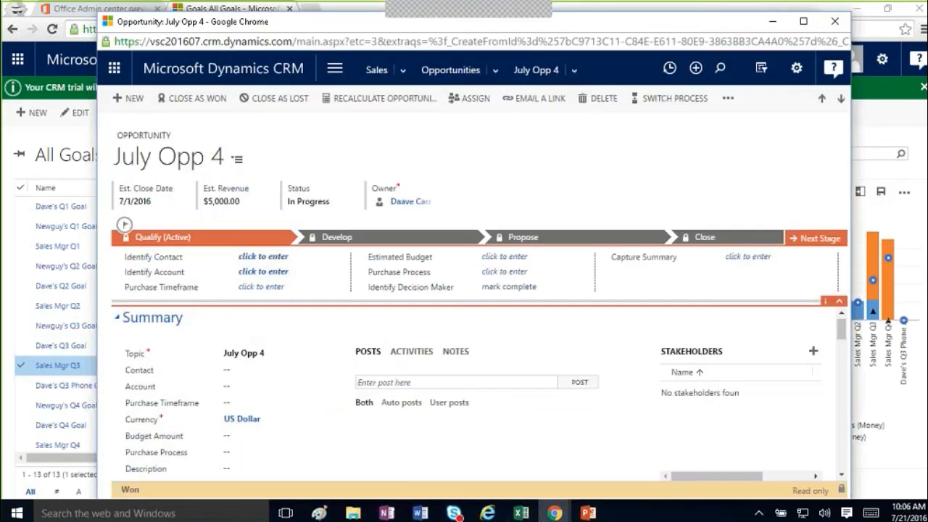
{"action": "left_click", "coordinate": [835, 21]}
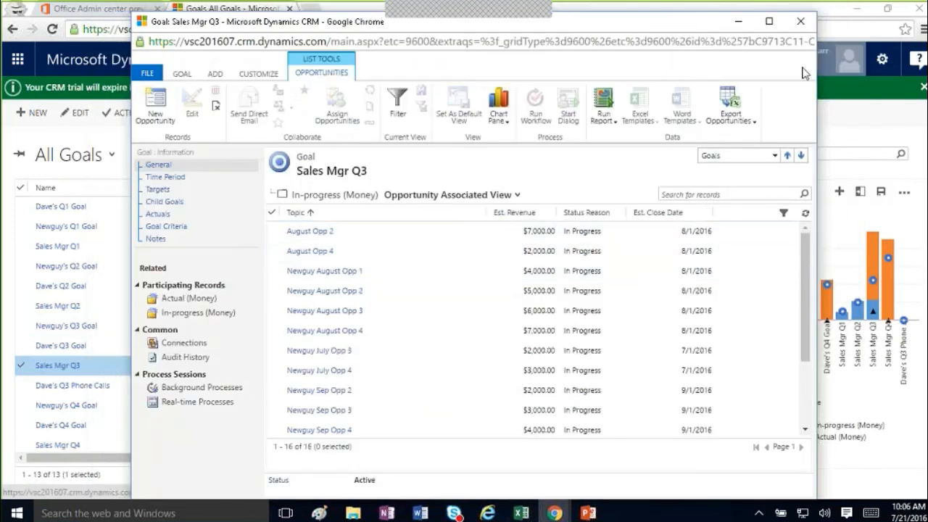
- Close the Sales Mgr Q3 goal window, recalculate that goal from the All Goals list and review it with the chart pane collapsed
{"action": "left_click", "coordinate": [800, 21]}
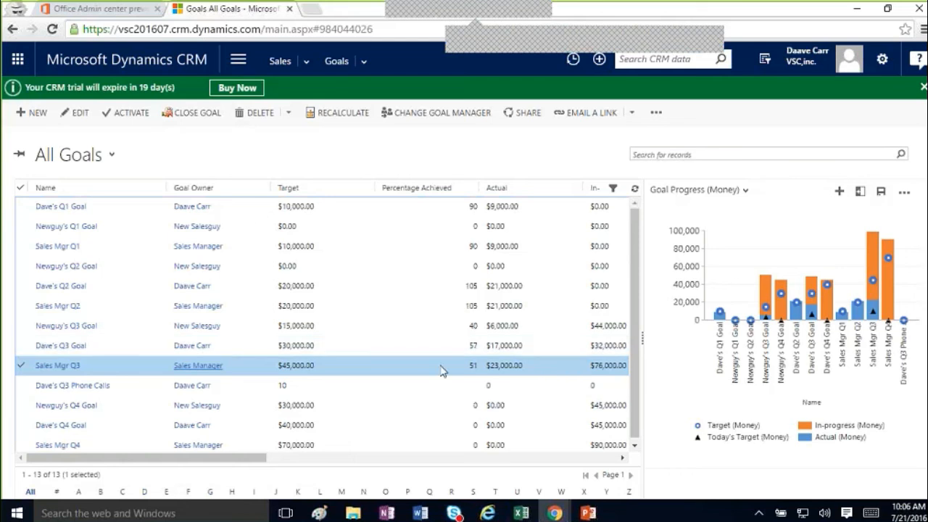
{"action": "left_click", "coordinate": [337, 112]}
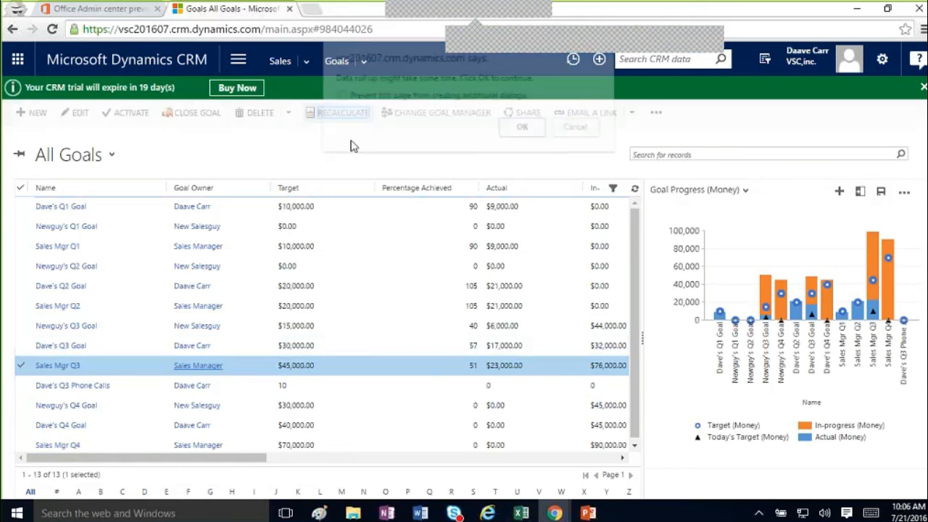
{"action": "left_click", "coordinate": [522, 128]}
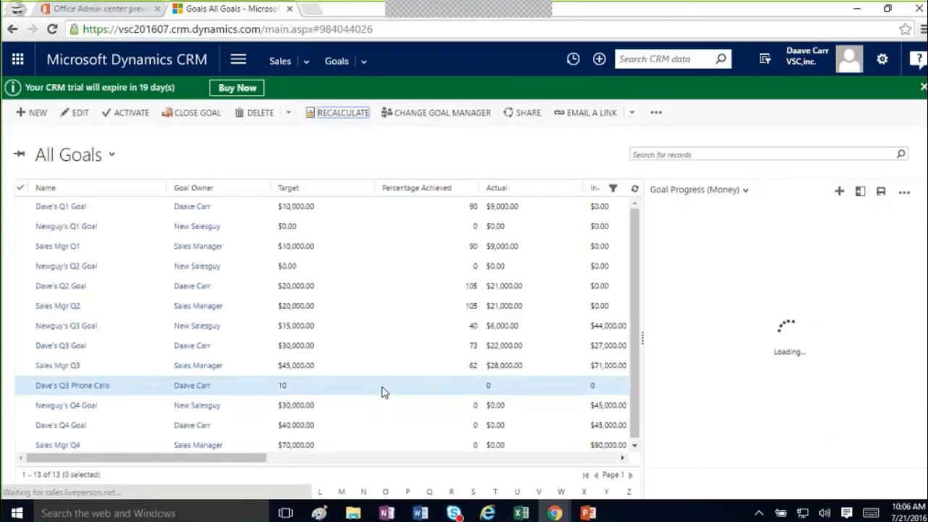
{"action": "left_click", "coordinate": [411, 359]}
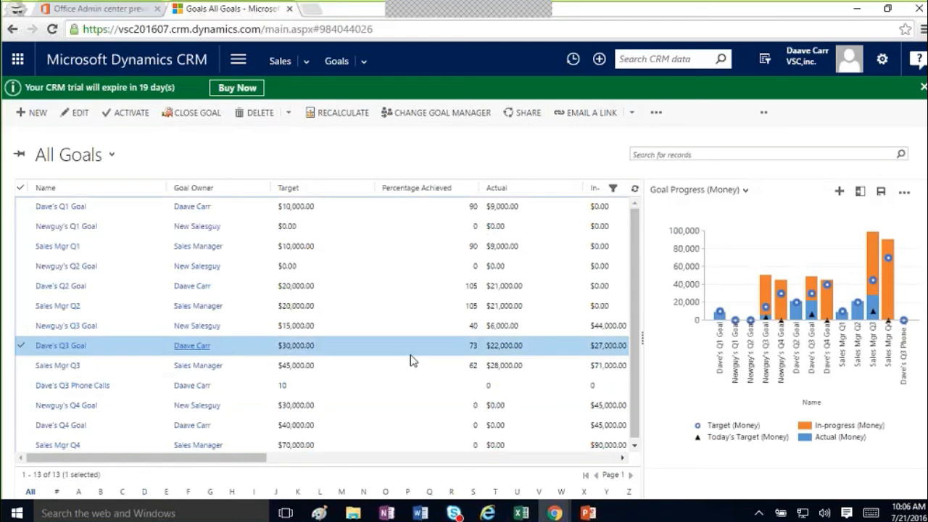
{"action": "left_click", "coordinate": [411, 362]}
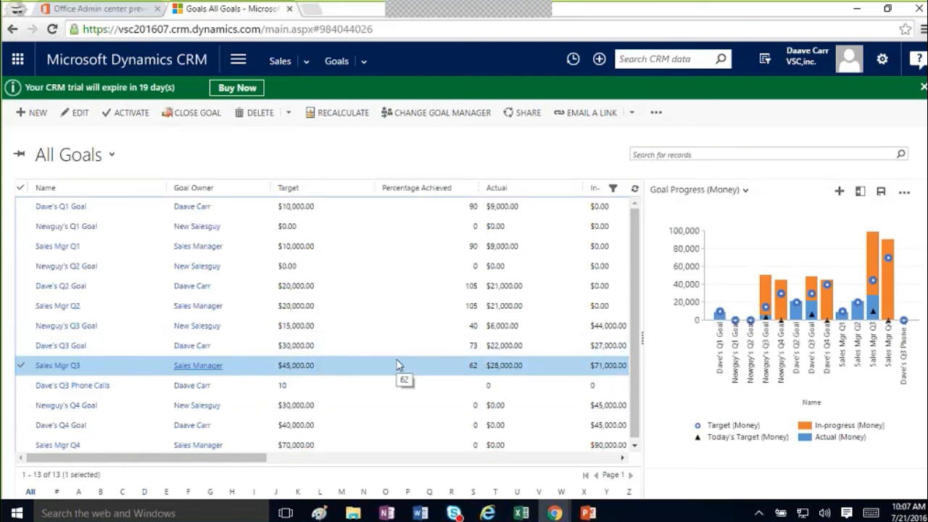
{"action": "left_click", "coordinate": [925, 202]}
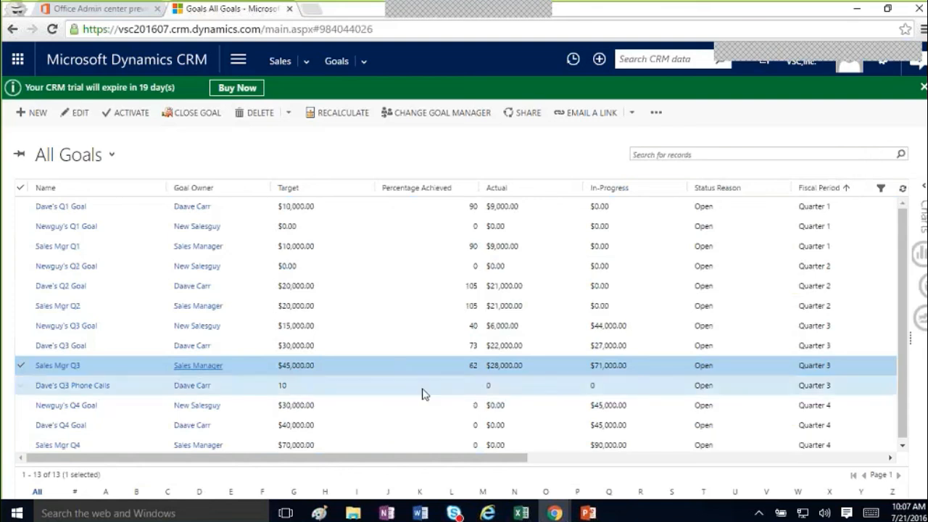
- View the Newguys goals v3 sheet in Excel and switch to the CRM window showing the sales rep's own goals view
{"action": "mouse_move", "coordinate": [522, 512]}
{"action": "left_click", "coordinate": [562, 464]}
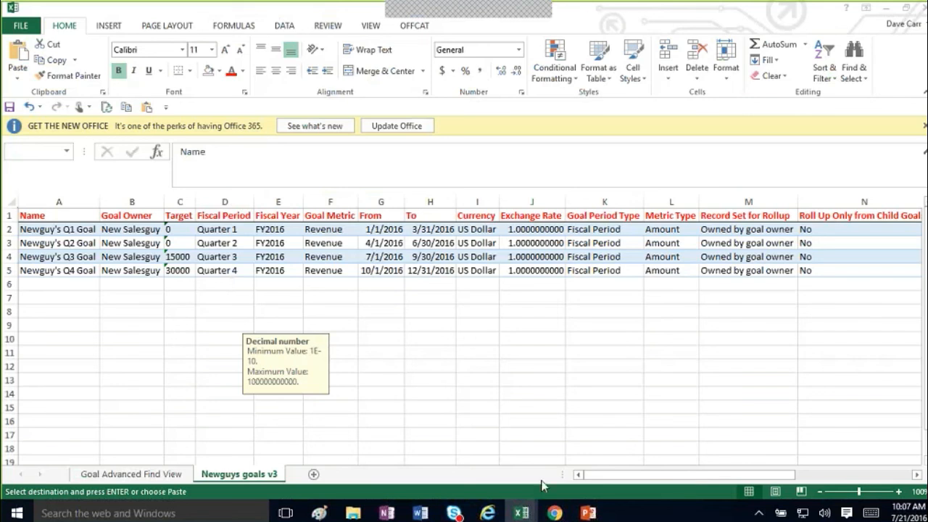
{"action": "mouse_move", "coordinate": [554, 512]}
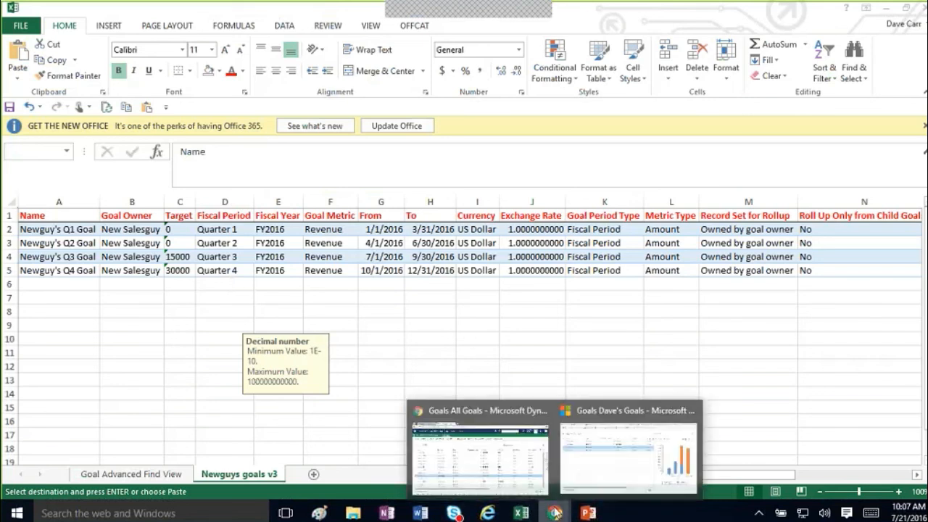
{"action": "left_click", "coordinate": [612, 471]}
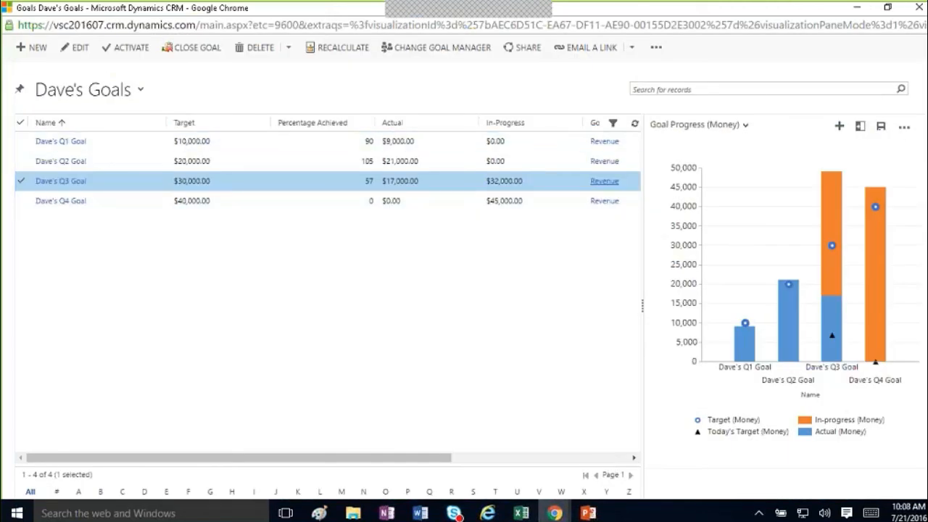
- Export the sales rep's goals view to Excel, close its window and return to the All Goals list in Chrome
{"action": "left_click", "coordinate": [656, 47]}
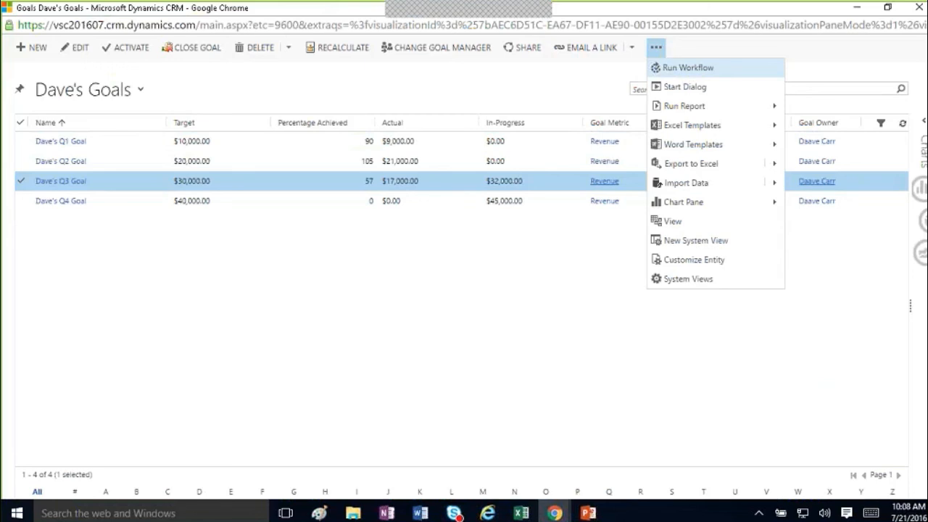
{"action": "left_click", "coordinate": [520, 250]}
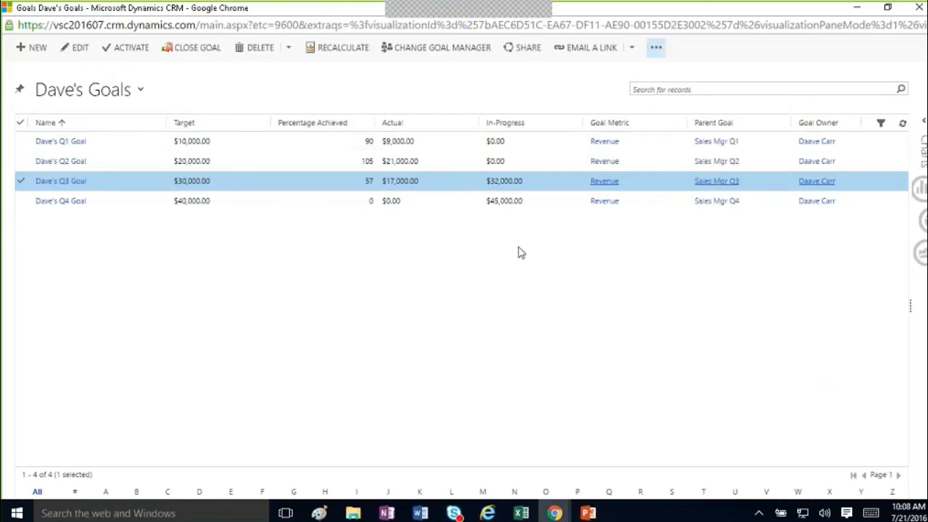
{"action": "left_click", "coordinate": [657, 48]}
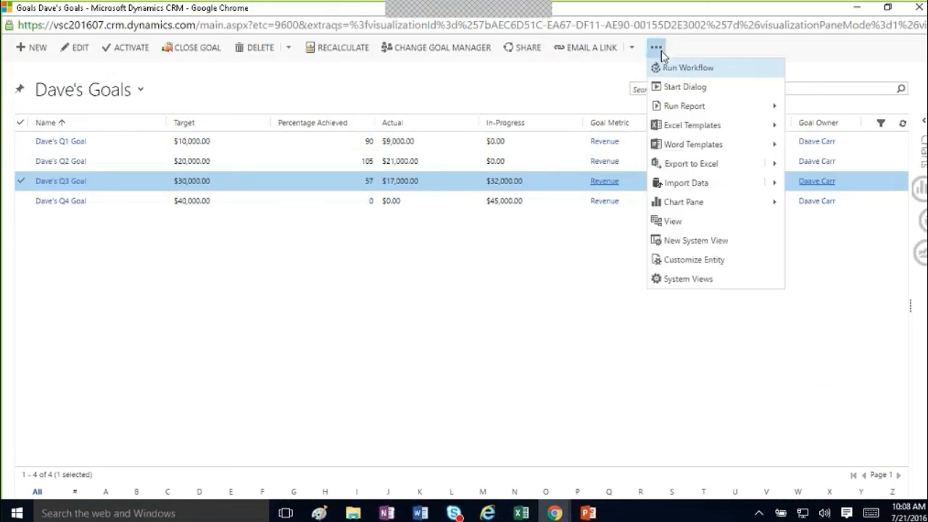
{"action": "left_click", "coordinate": [730, 170]}
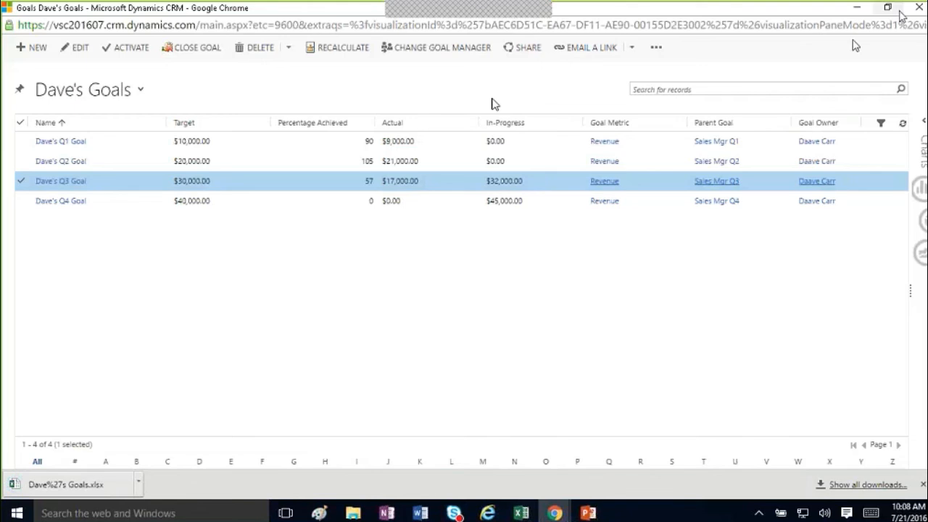
{"action": "left_click", "coordinate": [919, 7]}
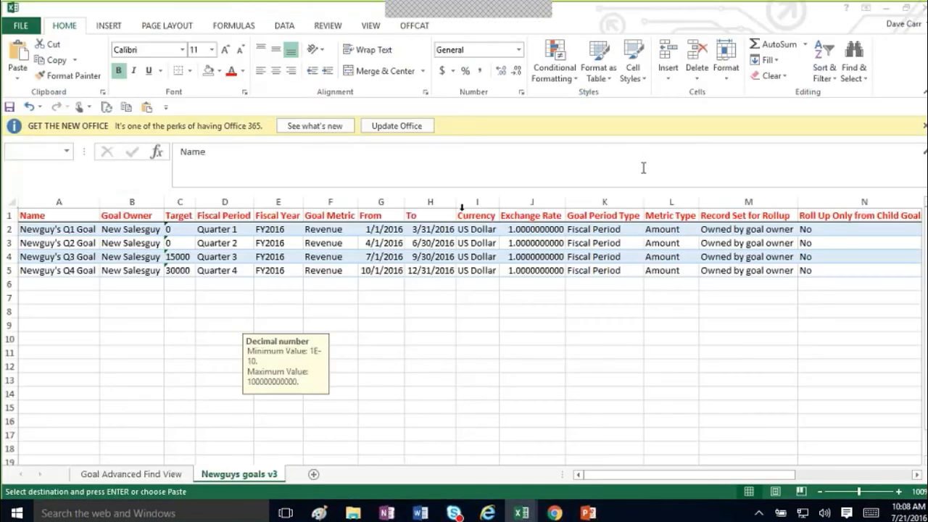
{"action": "left_click", "coordinate": [554, 512]}
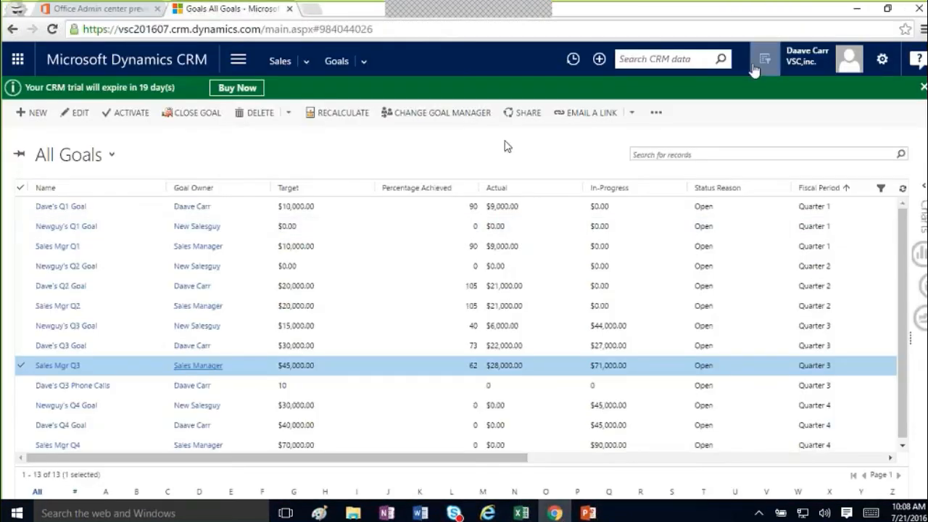
- Build an Advanced Find on Goals with the condition Goal Owner Equals, entering the sales rep's name as the value
{"action": "left_click", "coordinate": [761, 58]}
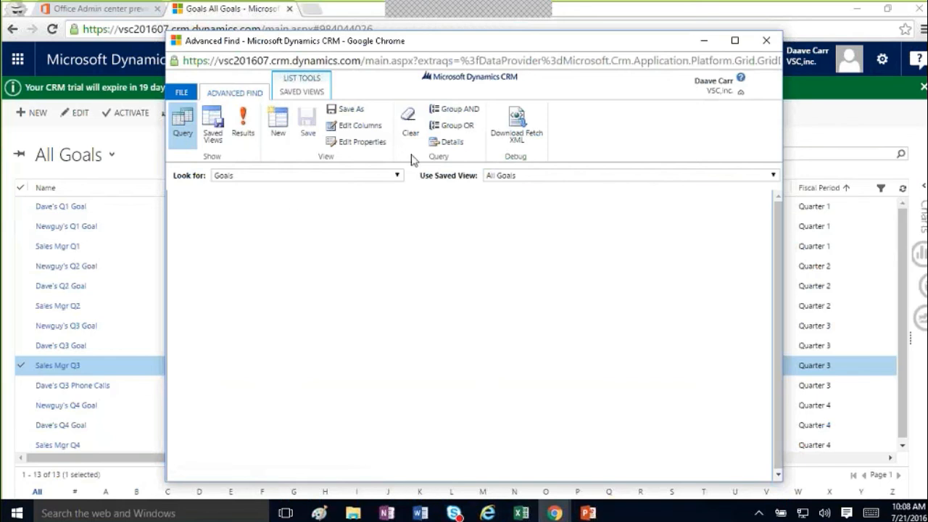
{"action": "left_click", "coordinate": [447, 142]}
{"action": "left_click", "coordinate": [210, 197]}
{"action": "left_click", "coordinate": [259, 198]}
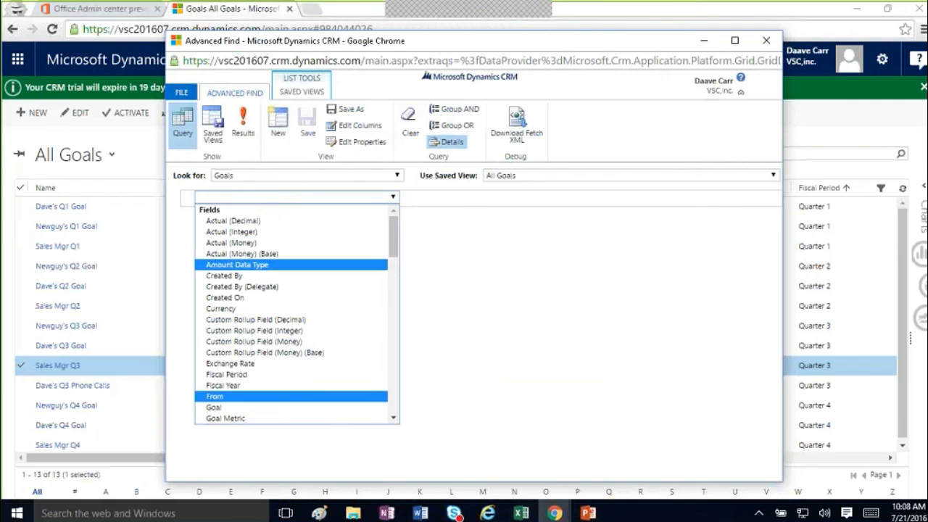
{"action": "left_click", "coordinate": [393, 416]}
{"action": "left_click", "coordinate": [331, 399]}
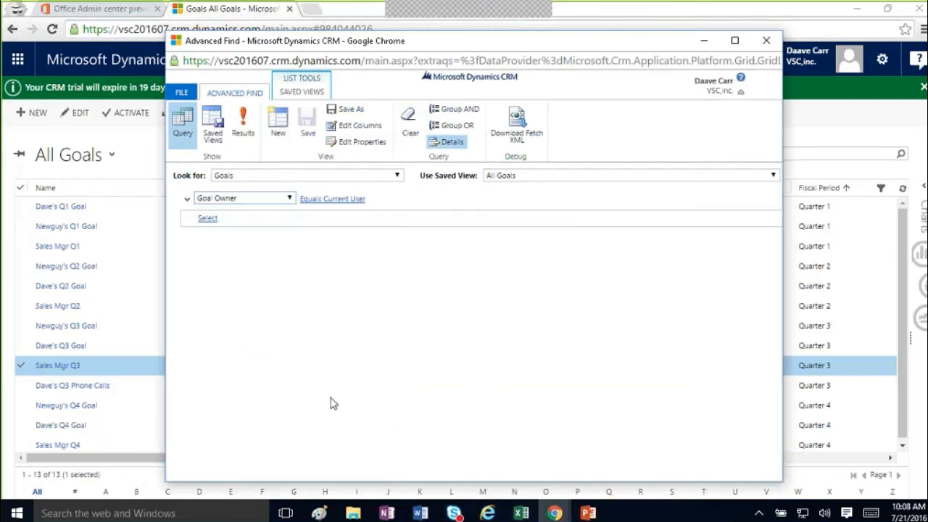
{"action": "left_click", "coordinate": [332, 198]}
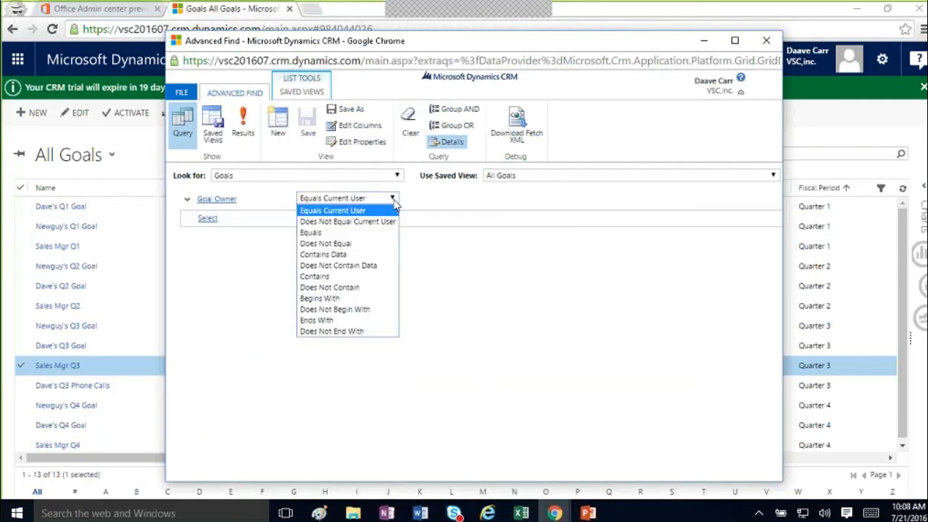
{"action": "left_click", "coordinate": [360, 234]}
{"action": "left_click", "coordinate": [410, 199]}
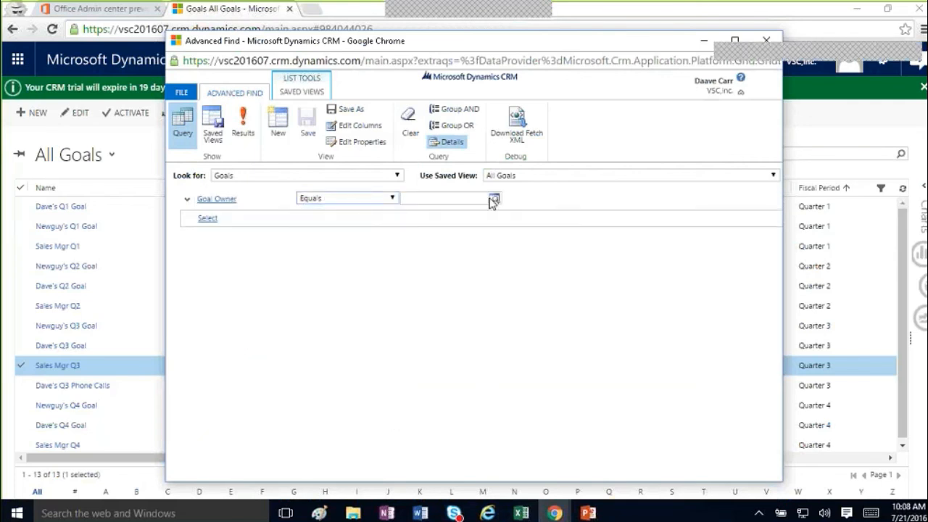
{"action": "left_click", "coordinate": [471, 198]}
{"action": "type", "text": "da"}
{"action": "key", "text": "Tab"}
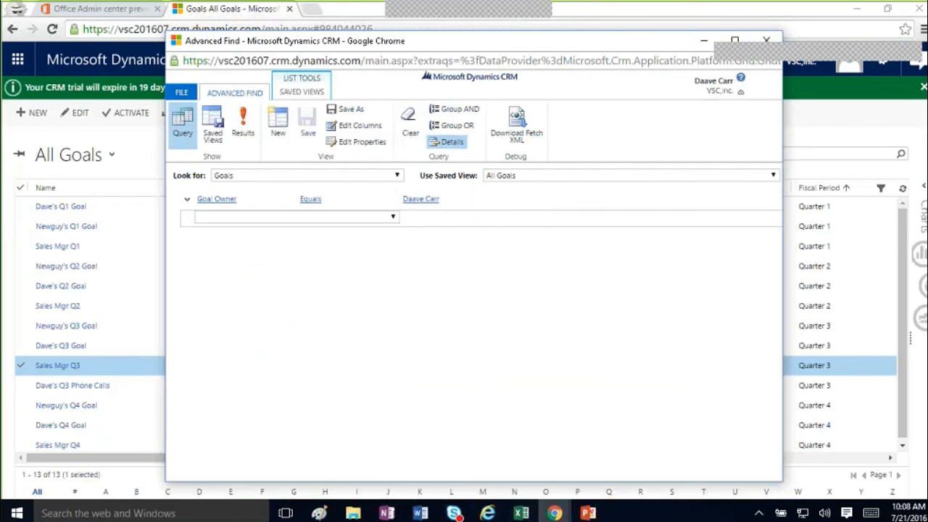
- Add all available Goal columns to the Advanced Find view
{"action": "left_click", "coordinate": [359, 125]}
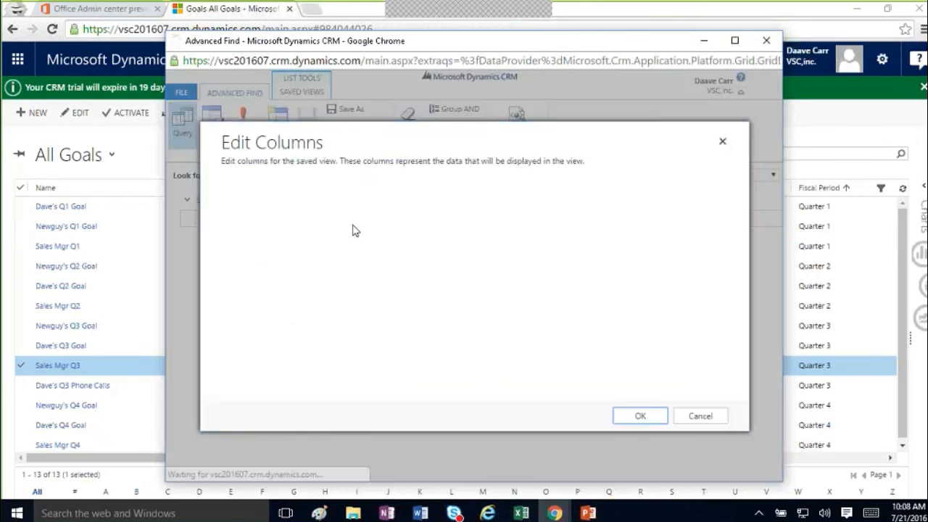
{"action": "left_click", "coordinate": [668, 281]}
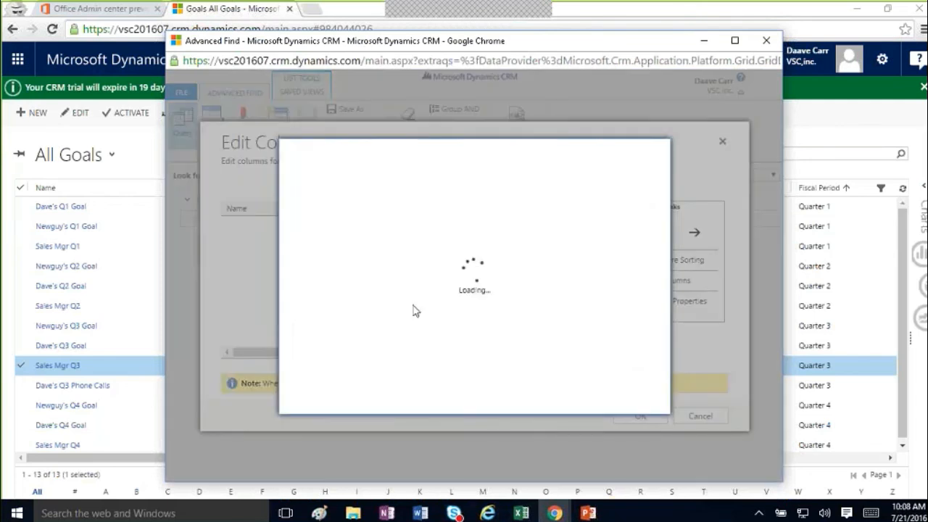
{"action": "left_click", "coordinate": [311, 253]}
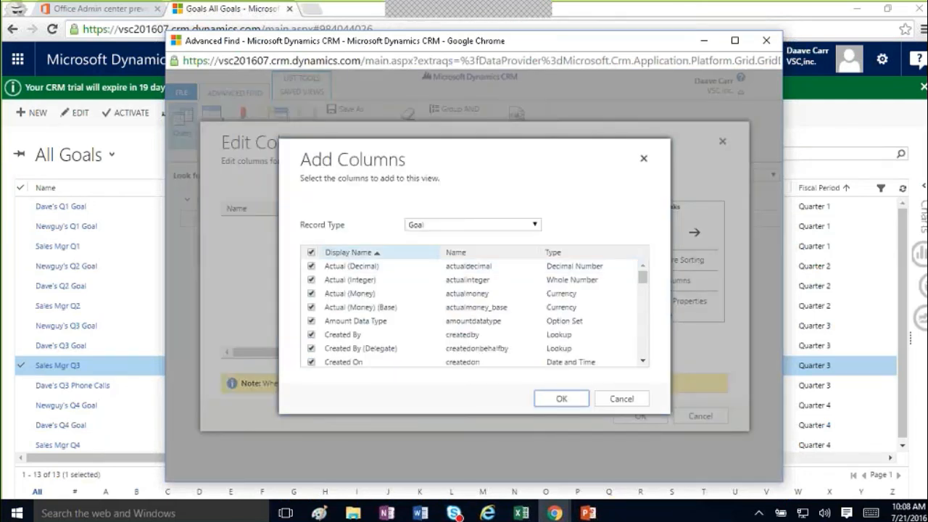
{"action": "left_click", "coordinate": [562, 400]}
{"action": "left_click", "coordinate": [640, 414]}
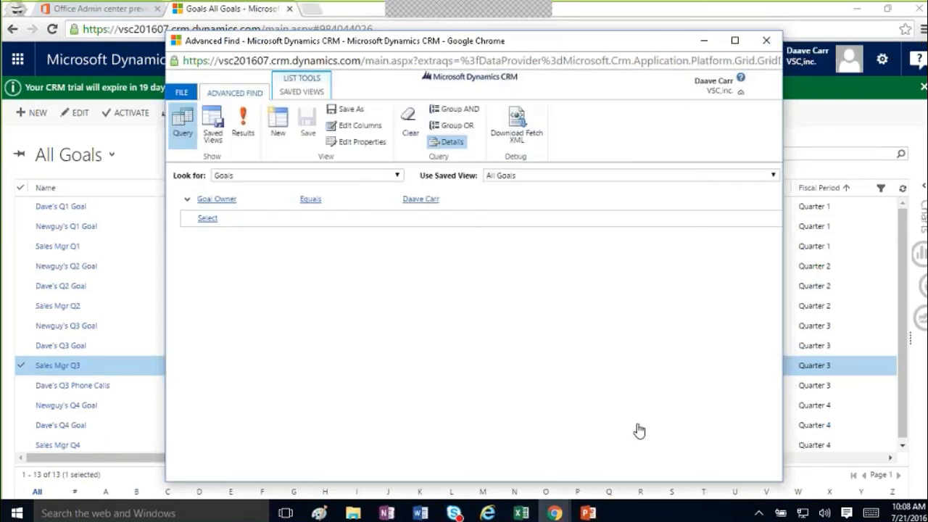
- Run the goal search and export its results to Excel, opening the downloaded Goal Advanced Find View workbook
{"action": "left_click", "coordinate": [242, 123]}
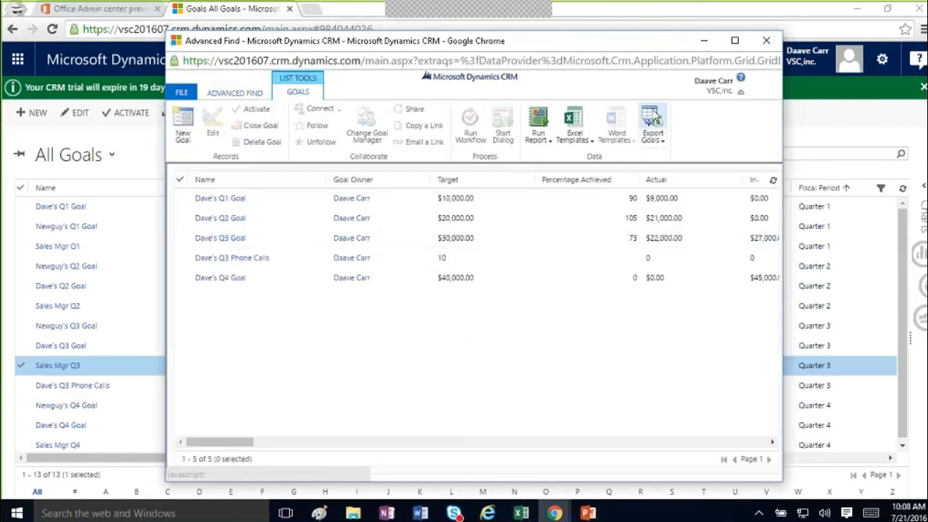
{"action": "left_click", "coordinate": [655, 118]}
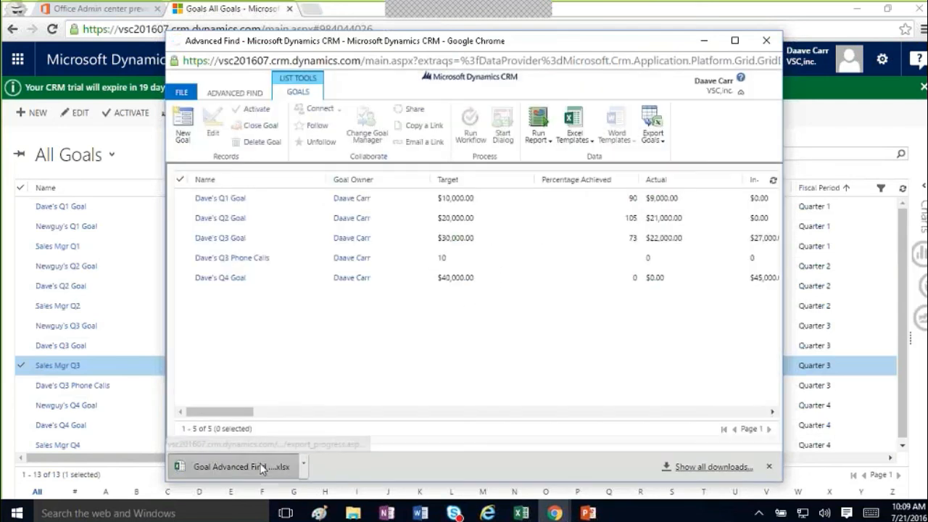
{"action": "left_click", "coordinate": [262, 469]}
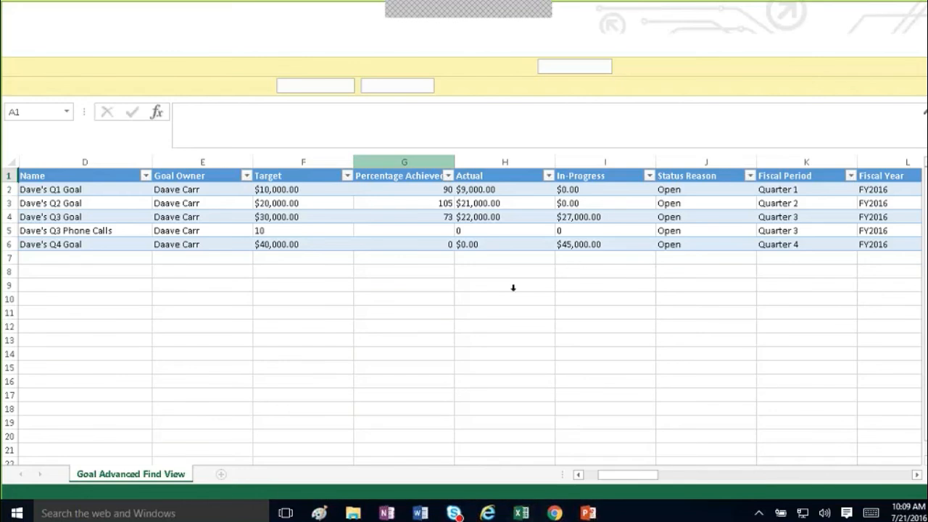
- Switch from the exported Excel workbook back to the All Goals list in Dynamics CRM
{"action": "key", "text": "alt+Tab"}
{"action": "key", "text": "Tab"}
{"action": "key", "text": "Tab"}
{"action": "key", "text": "Tab"}
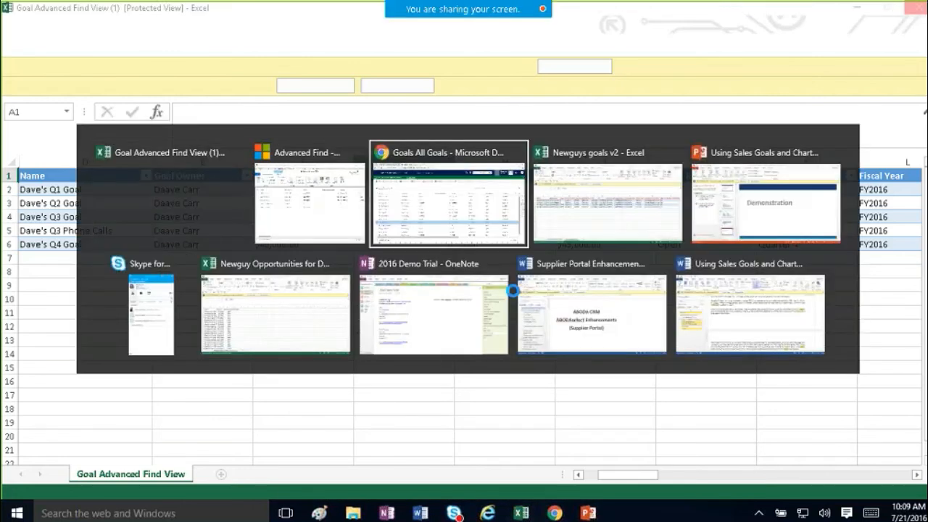
{"action": "key", "text": "Escape"}
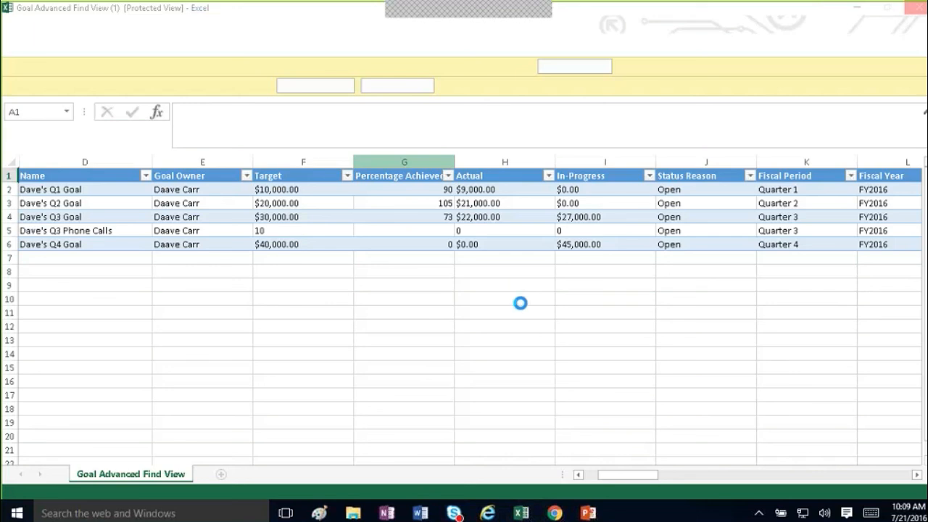
{"action": "mouse_move", "coordinate": [555, 513]}
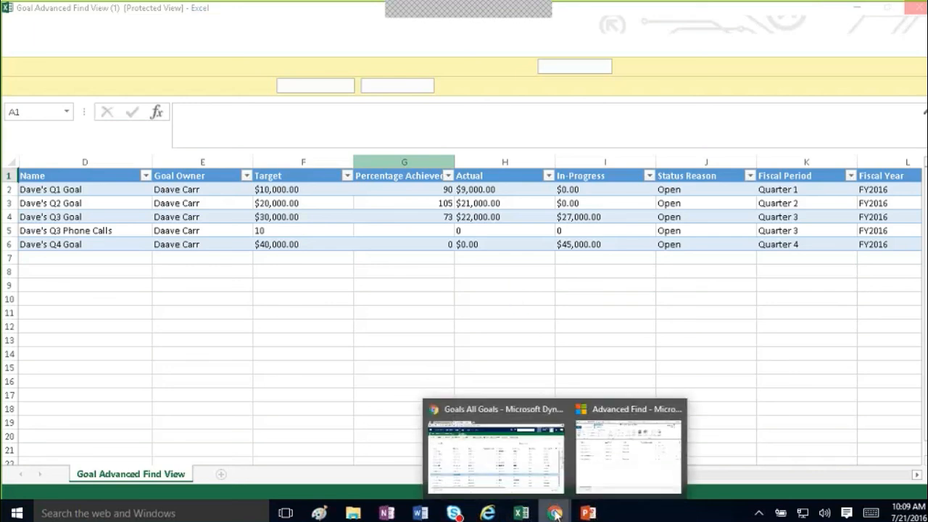
{"action": "left_click", "coordinate": [519, 466]}
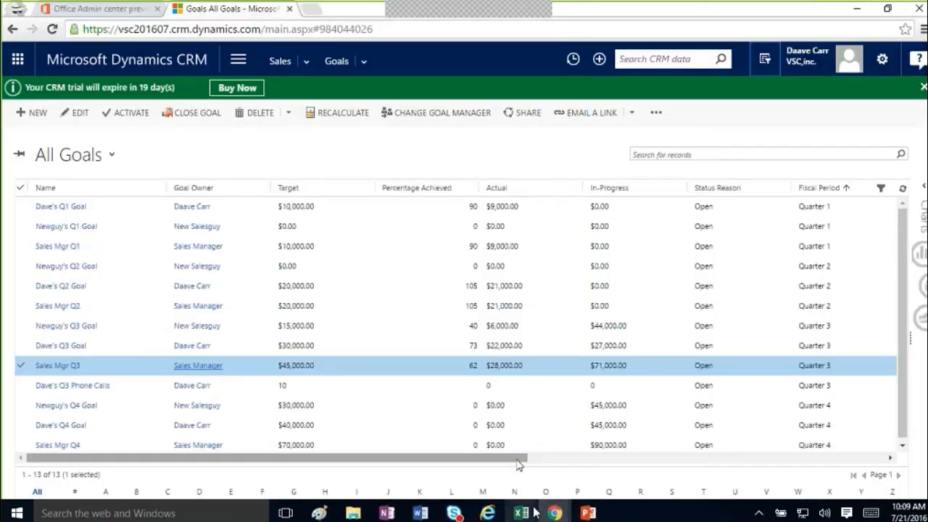
- Open the Sales Mgr Q3 goal and place the cursor in its empty Parent Goal field
{"action": "mouse_move", "coordinate": [523, 512]}
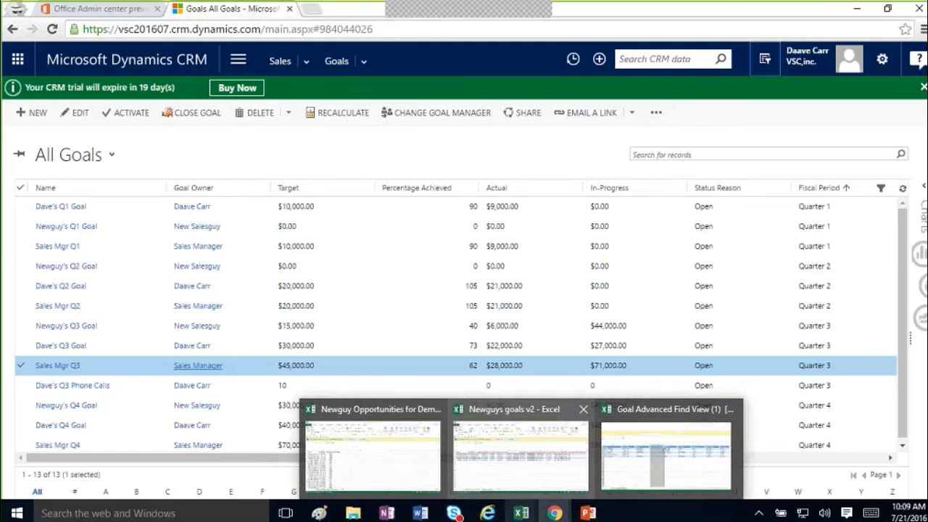
{"action": "double_click", "coordinate": [391, 368]}
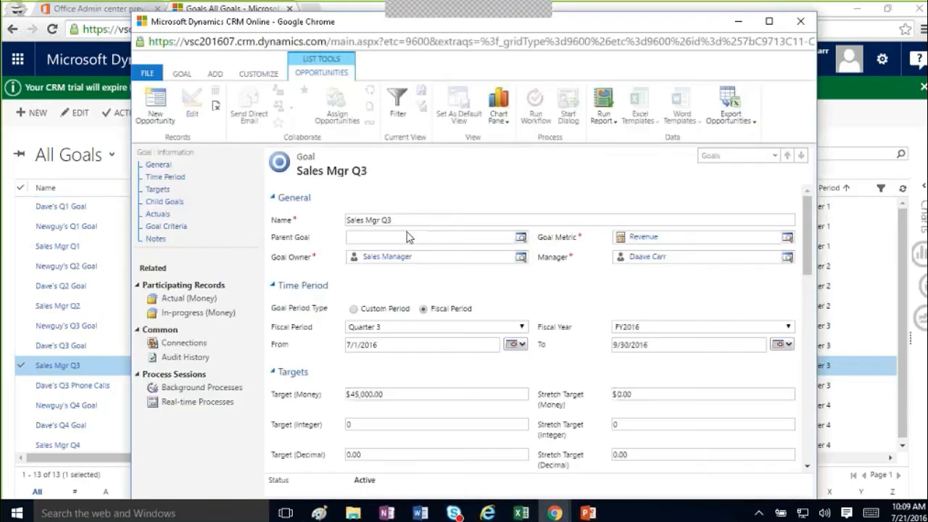
{"action": "left_click", "coordinate": [449, 239]}
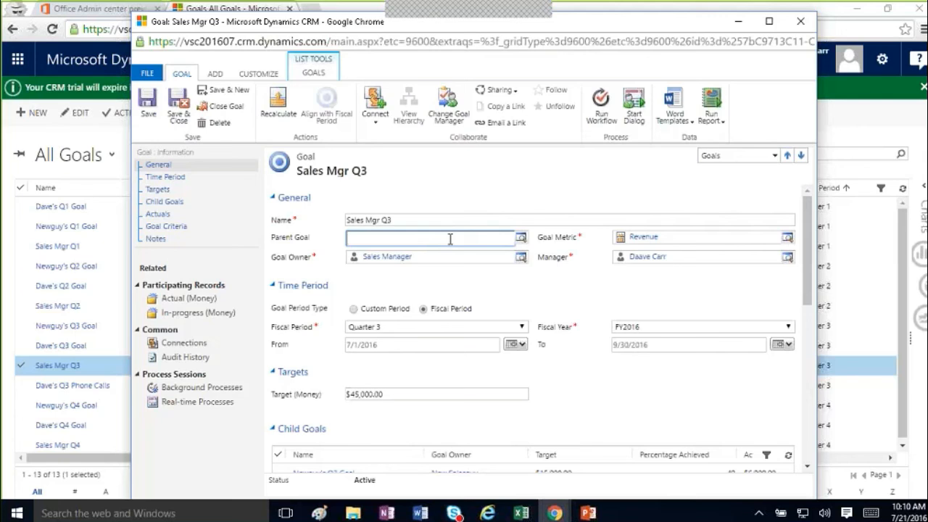
- Close the unresponsive Excel program holding the exported goals workbook and return to the All Goals list in Dynamics CRM
{"action": "left_click", "coordinate": [521, 513]}
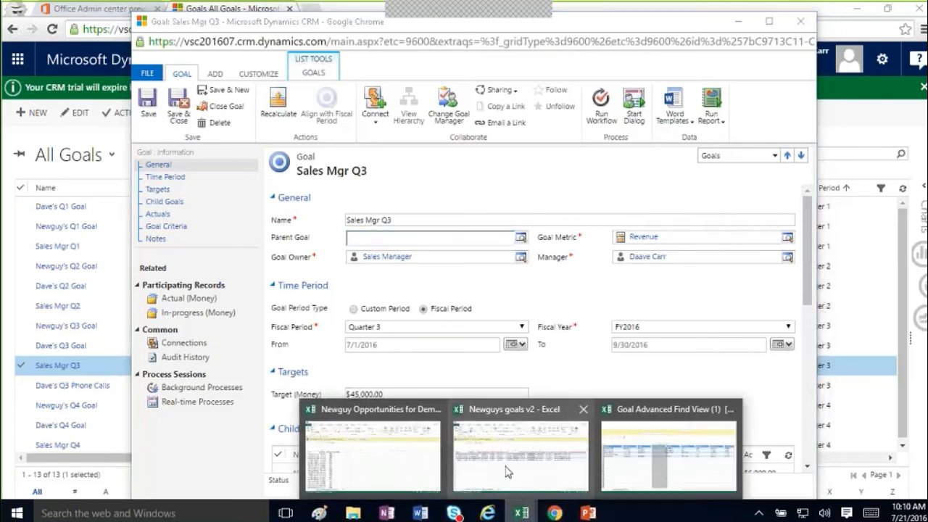
{"action": "left_click", "coordinate": [505, 468]}
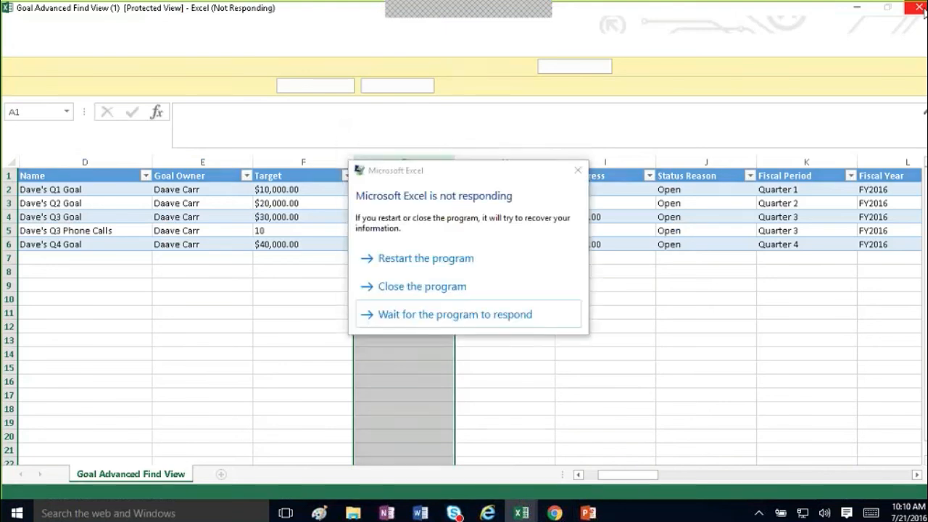
{"action": "left_click", "coordinate": [430, 287]}
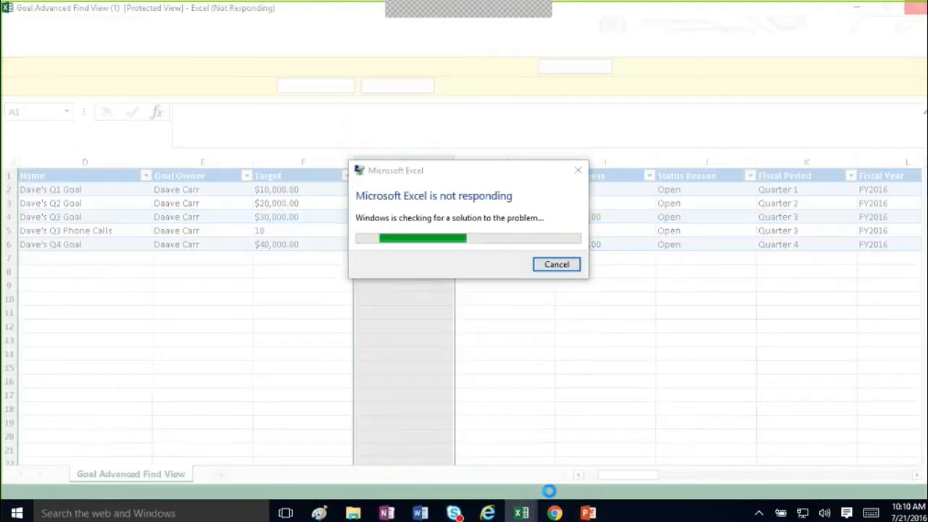
{"action": "mouse_move", "coordinate": [555, 512]}
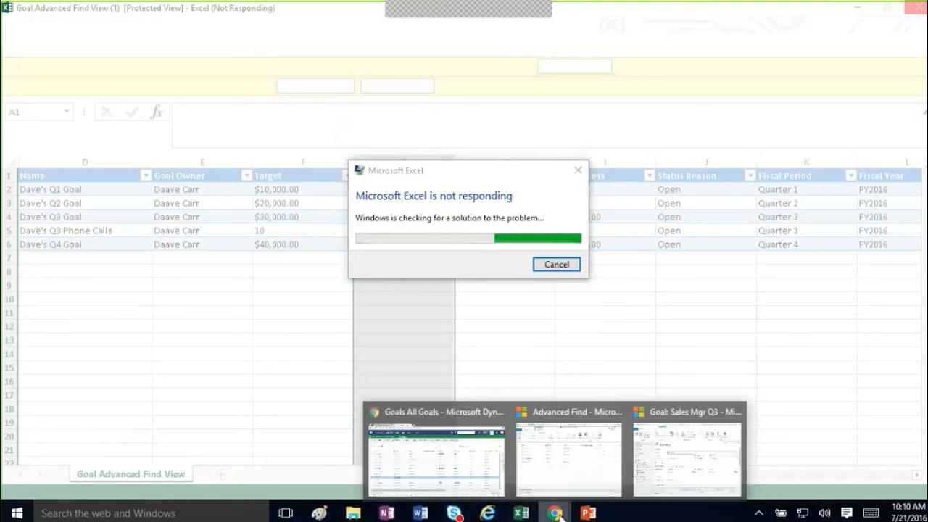
{"action": "left_click", "coordinate": [464, 470]}
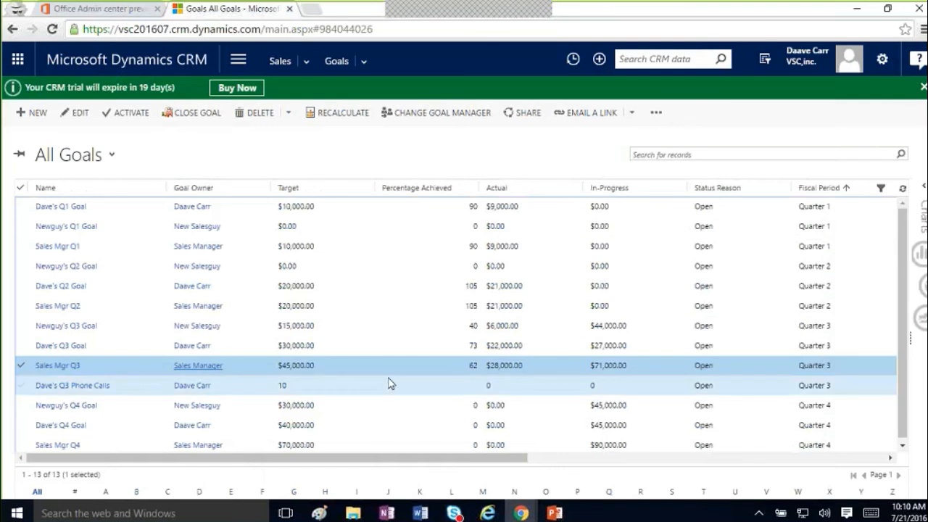
- Open the logged-in salesperson's $30,000 Quarter 3 goal, save it and start a new goal, looking through the maximized blank form
{"action": "double_click", "coordinate": [395, 345]}
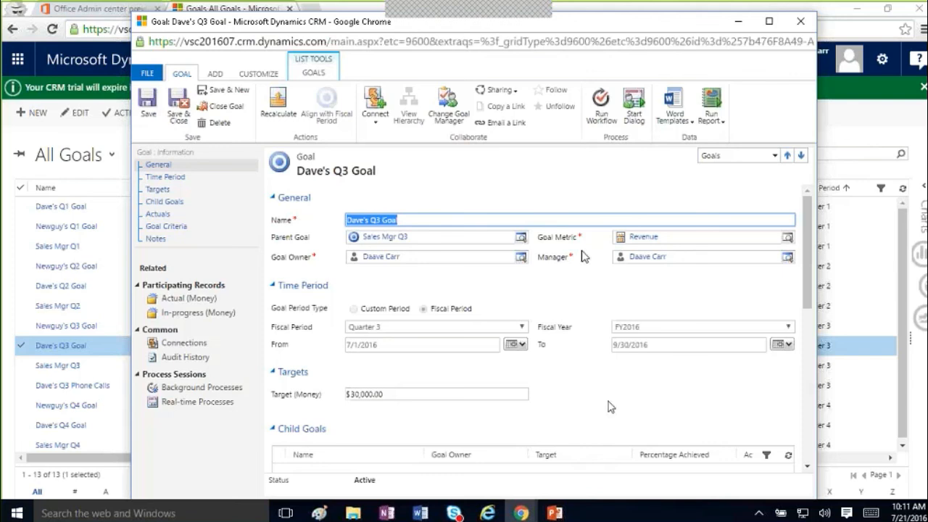
{"action": "left_click", "coordinate": [233, 93]}
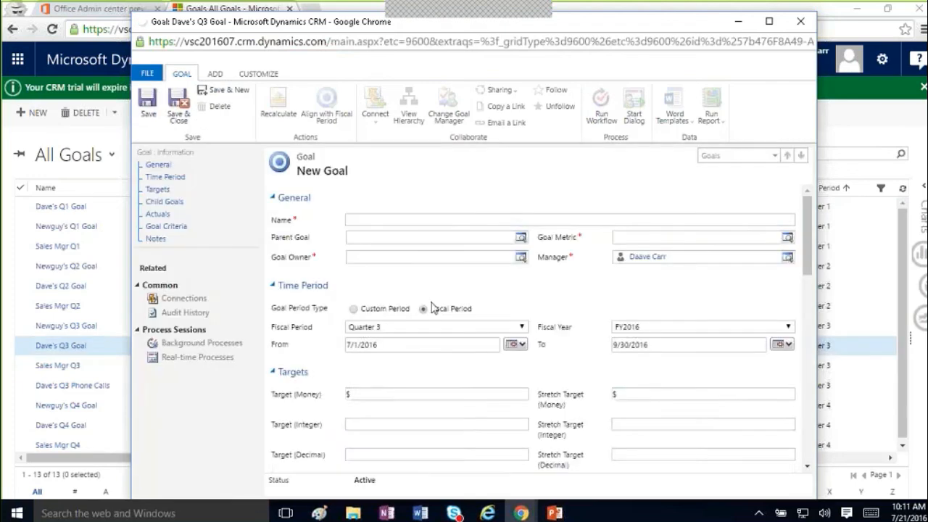
{"action": "left_click", "coordinate": [769, 22]}
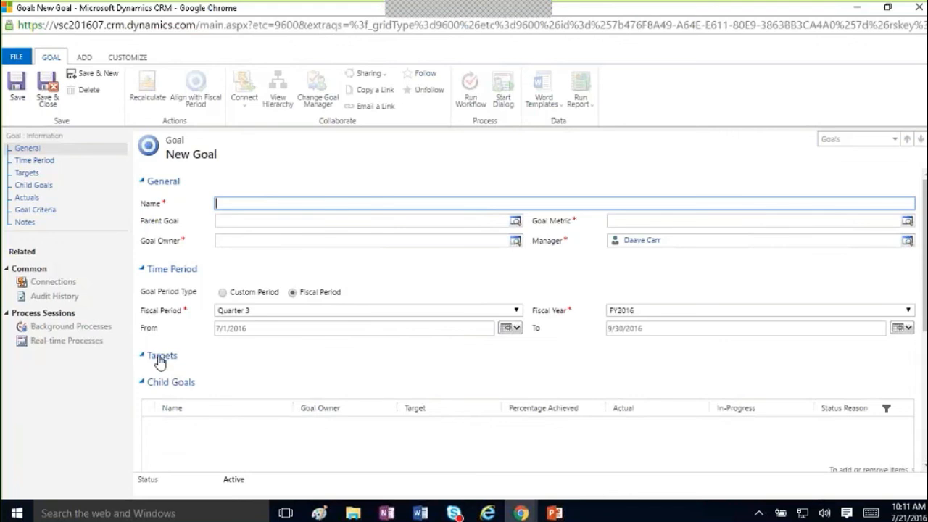
{"action": "left_click", "coordinate": [159, 357]}
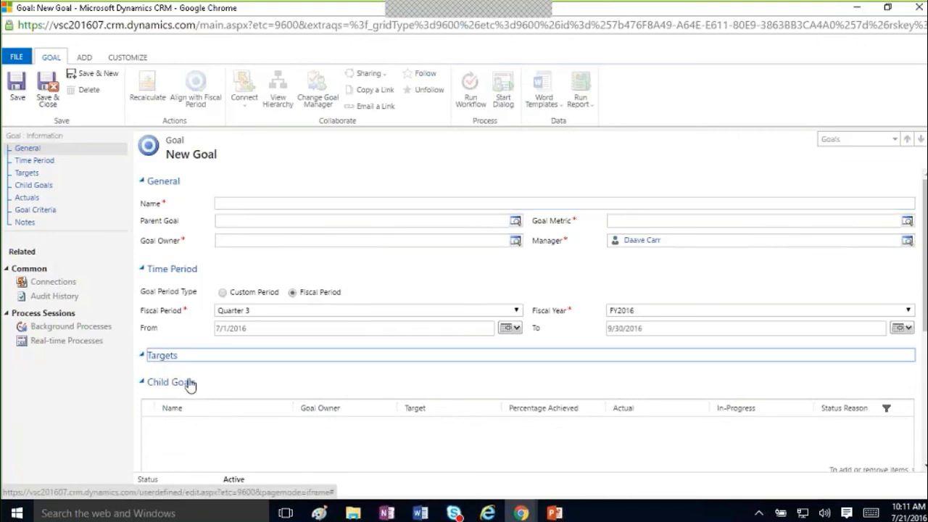
{"action": "scroll", "coordinate": [528, 304], "scroll_direction": "down", "scroll_amount": 1}
{"action": "scroll", "coordinate": [527, 319], "scroll_direction": "down", "scroll_amount": 5}
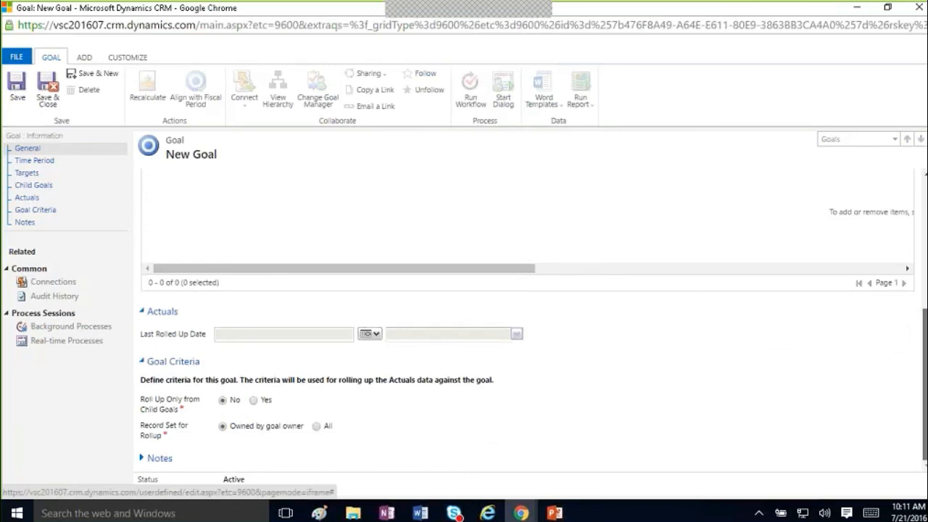
{"action": "scroll", "coordinate": [779, 231], "scroll_direction": "up", "scroll_amount": 5}
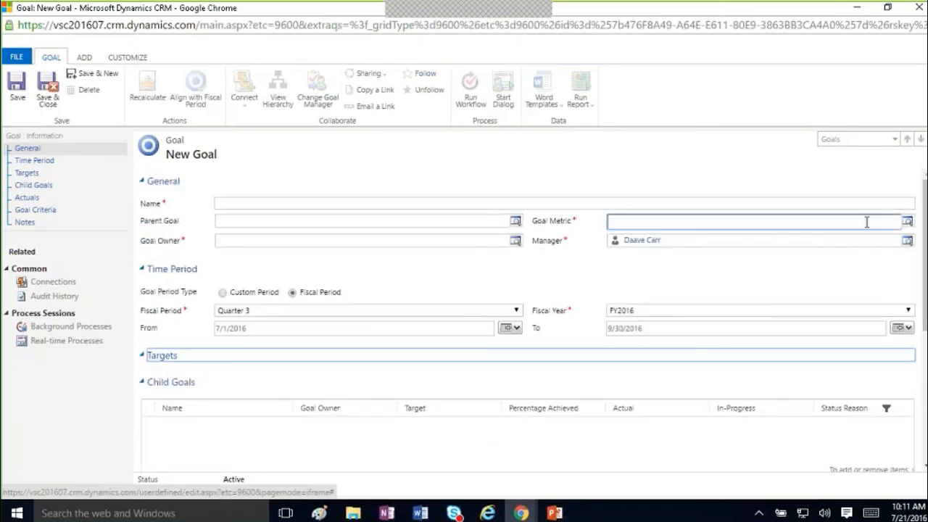
- Set the new goal's metric to No. of Cases and review its target, actuals and goal criteria fields
{"action": "left_click", "coordinate": [906, 221]}
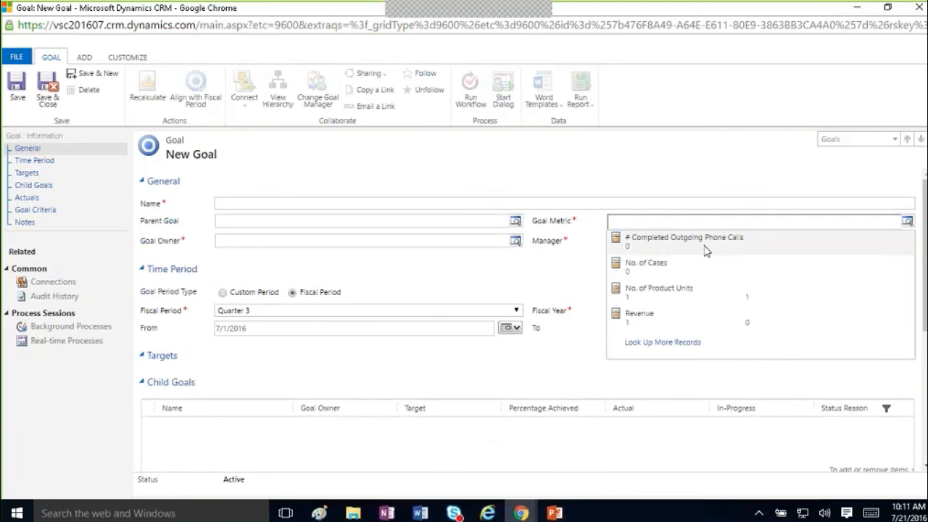
{"action": "left_click", "coordinate": [685, 273]}
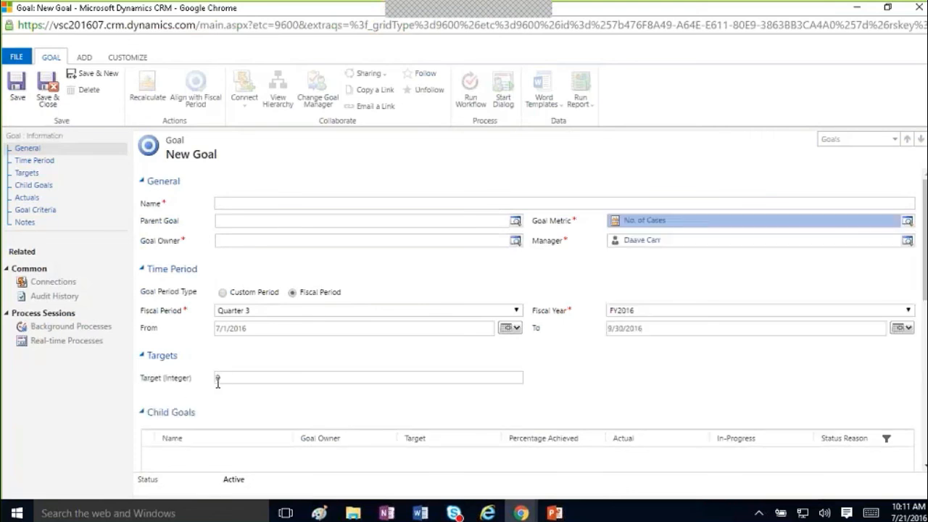
{"action": "left_click_drag", "start_coordinate": [925, 249], "coordinate": [925, 402]}
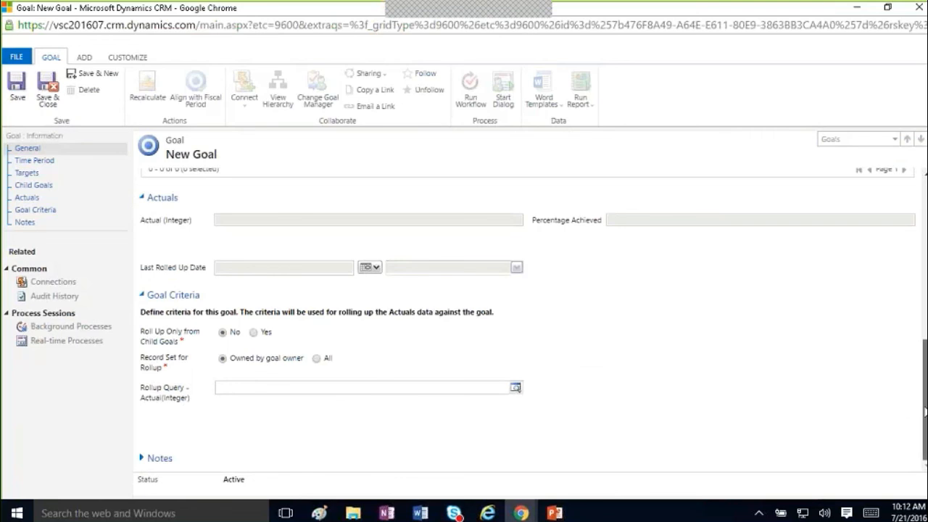
{"action": "left_click_drag", "start_coordinate": [925, 401], "coordinate": [741, 243]}
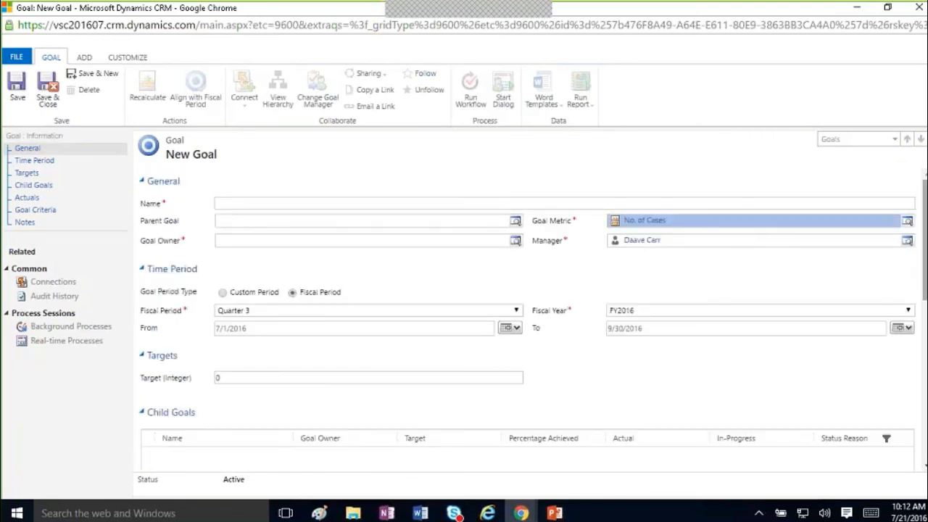
- Change the new goal's metric to Revenue and review the money target, actuals and rollup query fields
{"action": "left_click", "coordinate": [906, 221]}
{"action": "left_click", "coordinate": [692, 267]}
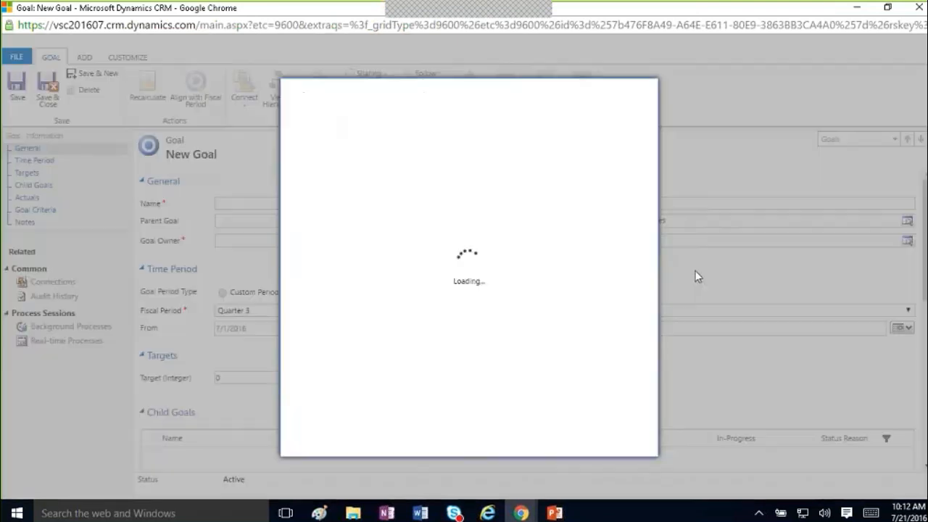
{"action": "left_click", "coordinate": [382, 291]}
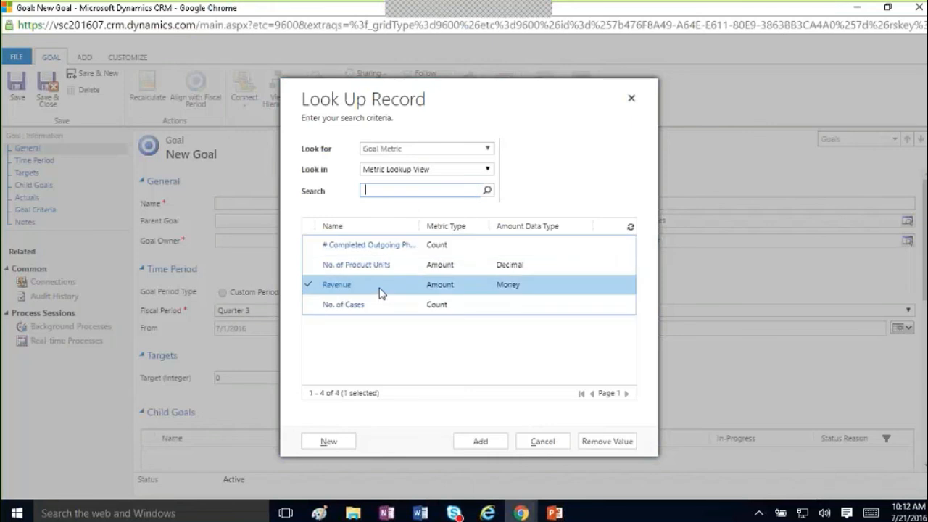
{"action": "left_click", "coordinate": [481, 441]}
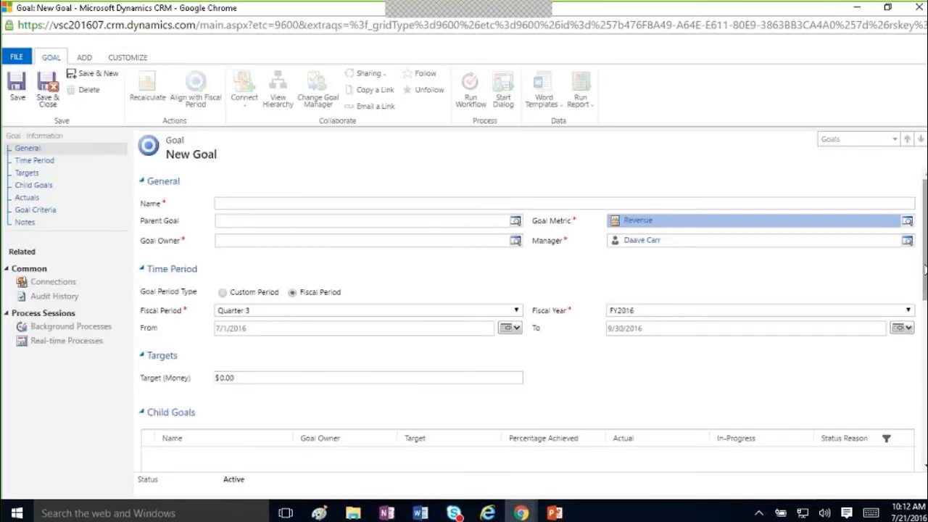
{"action": "left_click_drag", "start_coordinate": [924, 283], "coordinate": [927, 329]}
{"action": "left_click_drag", "start_coordinate": [924, 290], "coordinate": [925, 407]}
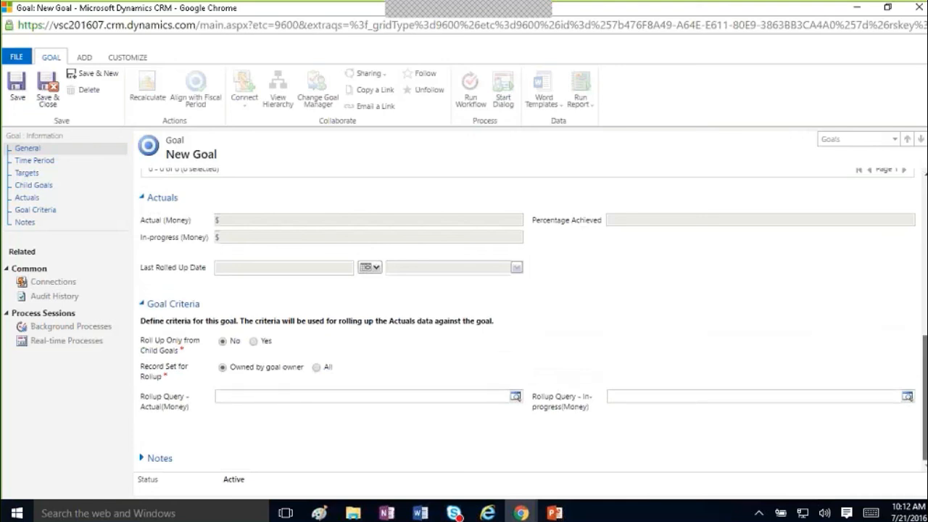
{"action": "scroll", "coordinate": [529, 326], "scroll_direction": "up", "scroll_amount": 3}
{"action": "scroll", "coordinate": [710, 239], "scroll_direction": "up", "scroll_amount": 3}
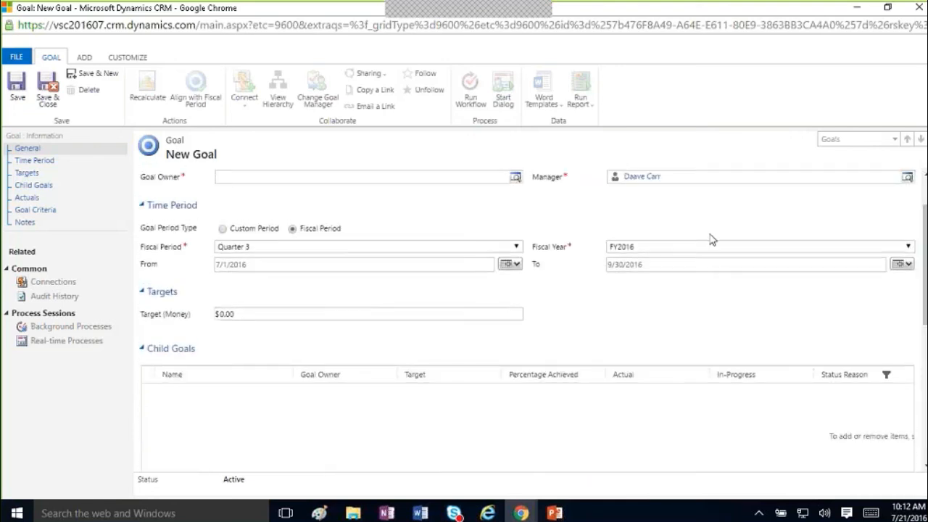
{"action": "scroll", "coordinate": [819, 253], "scroll_direction": "up", "scroll_amount": 2}
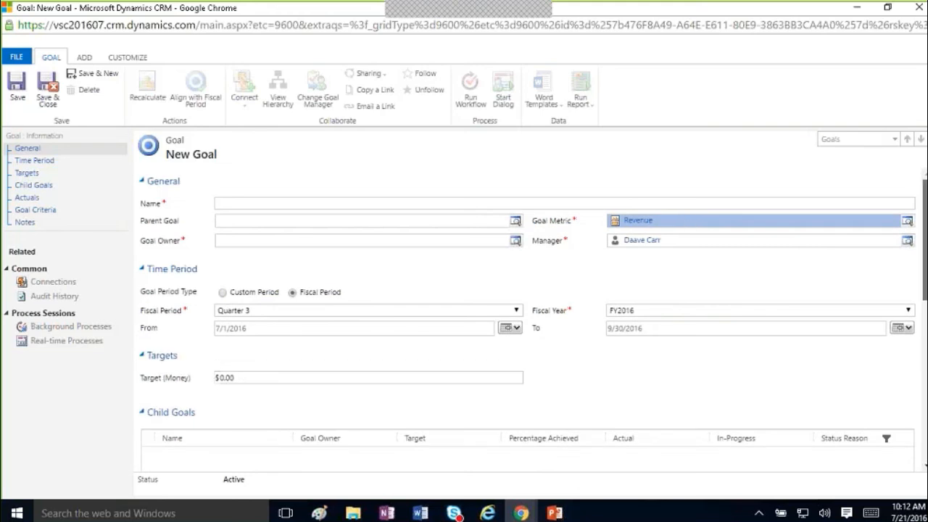
- Look through the rollup queries available for the new goal's In-progress (Money) field
{"action": "scroll", "coordinate": [527, 304], "scroll_direction": "down", "scroll_amount": 8}
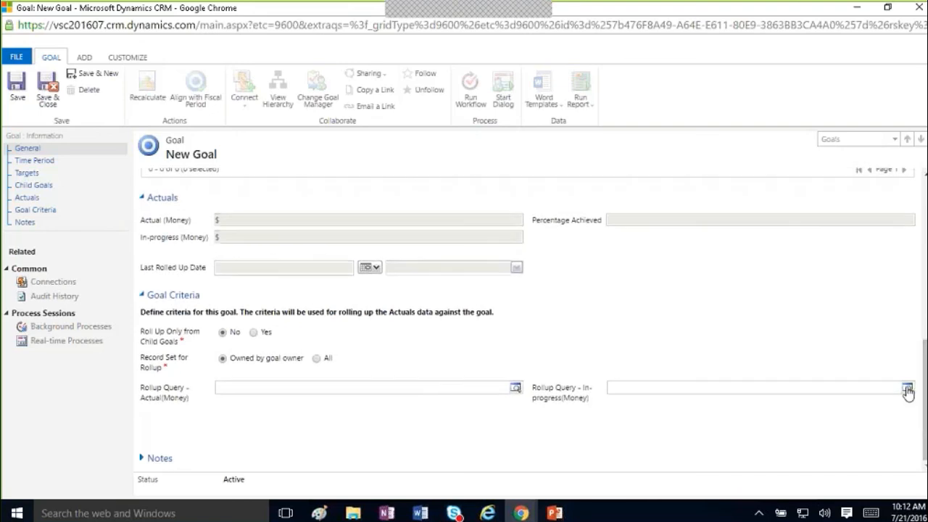
{"action": "left_click", "coordinate": [907, 390]}
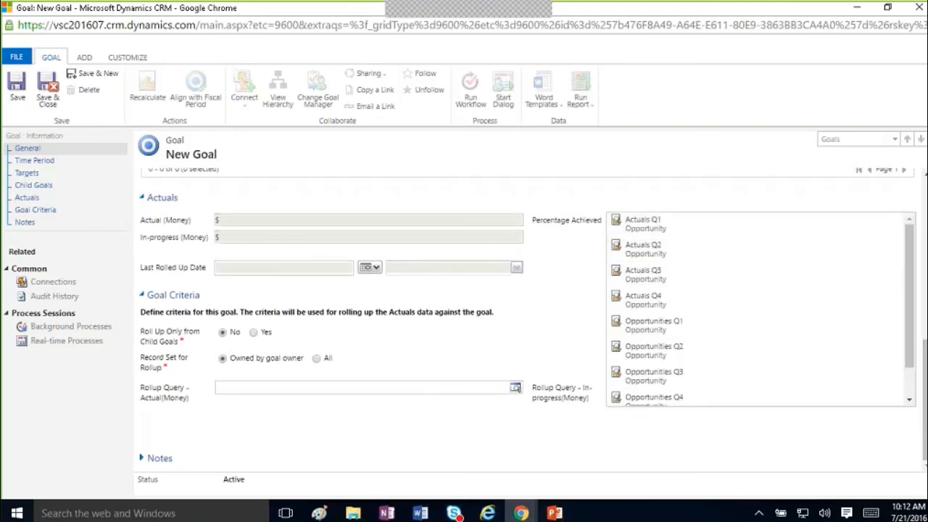
{"action": "left_click", "coordinate": [911, 386]}
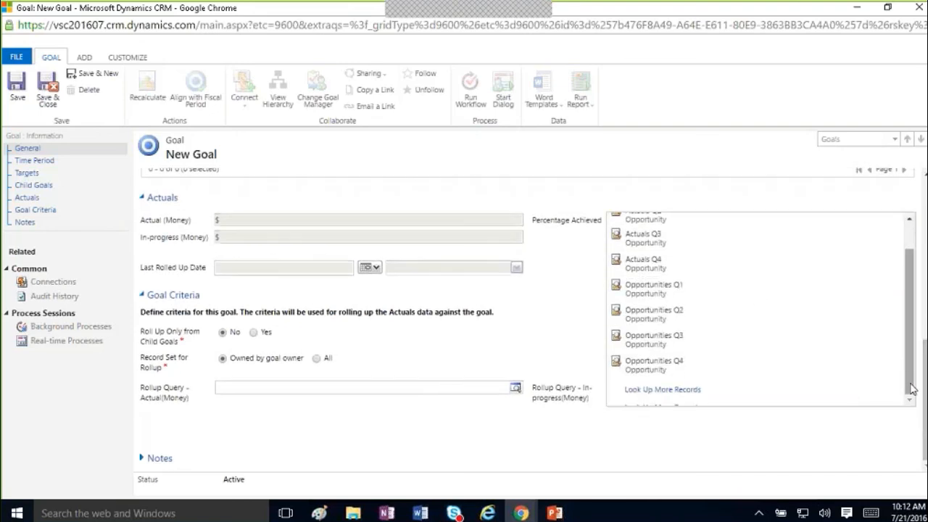
{"action": "left_click_drag", "start_coordinate": [910, 384], "coordinate": [917, 402]}
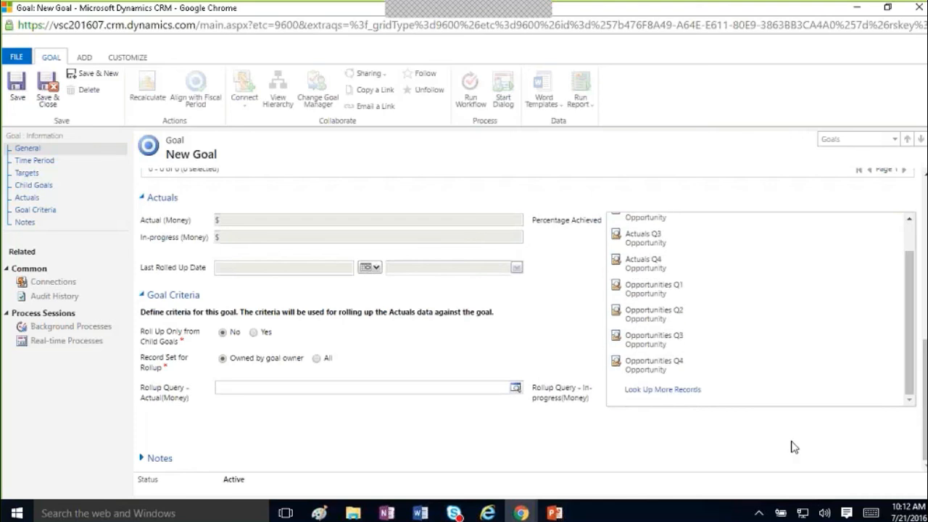
- Change the new goal's metric to # Completed Outgoing Phone Calls and review its goal criteria fields
{"action": "scroll", "coordinate": [794, 447], "scroll_direction": "up", "scroll_amount": 10}
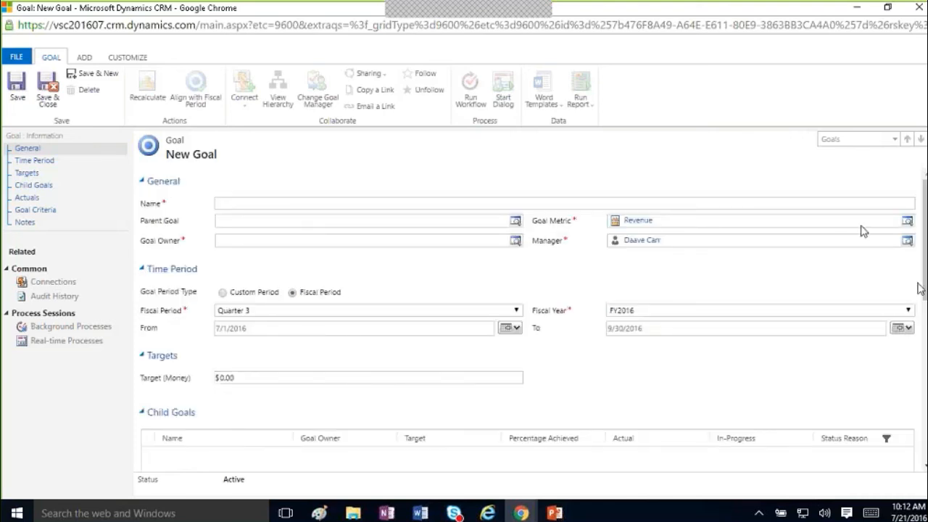
{"action": "left_click", "coordinate": [906, 220]}
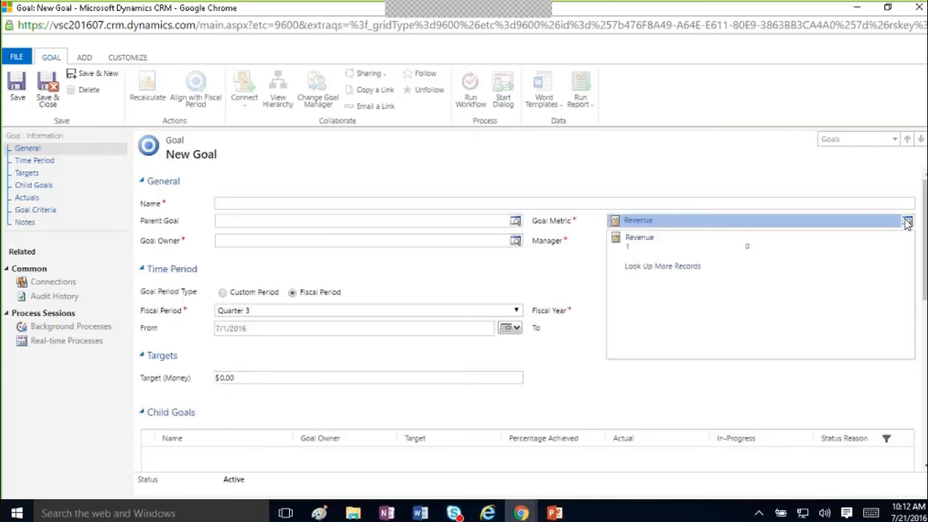
{"action": "left_click", "coordinate": [713, 273]}
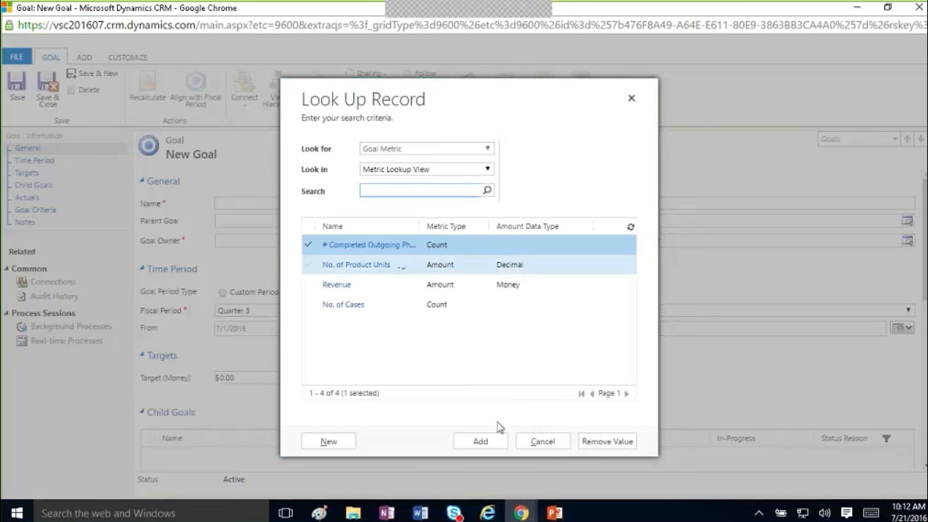
{"action": "left_click", "coordinate": [493, 442]}
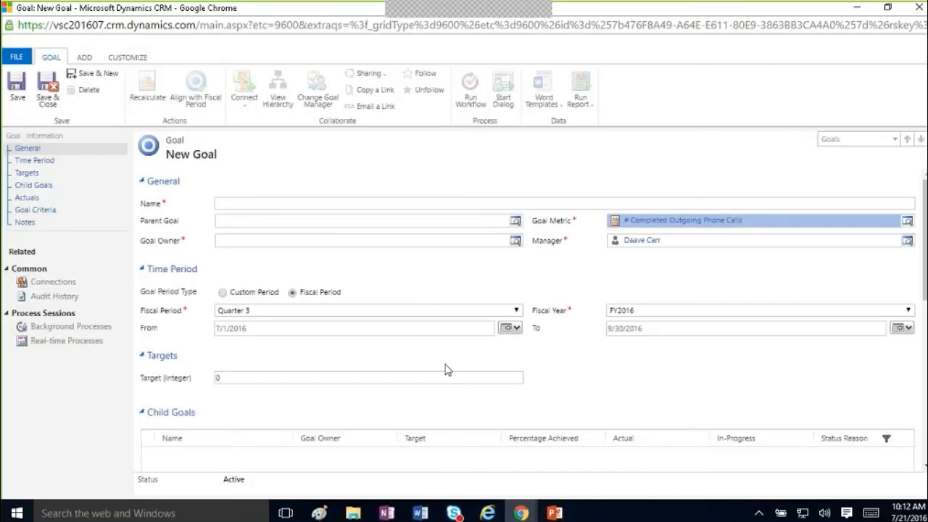
{"action": "left_click_drag", "start_coordinate": [923, 290], "coordinate": [923, 464]}
{"action": "left_click", "coordinate": [516, 421]}
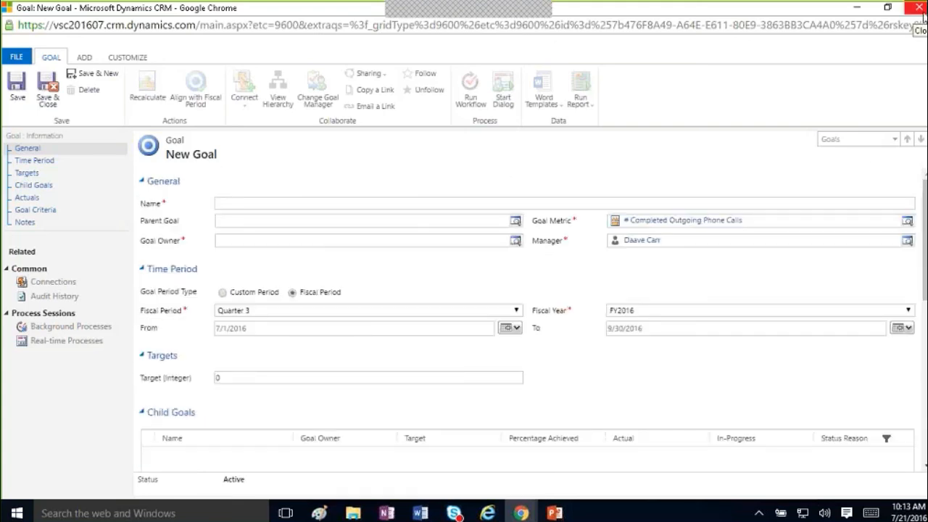
- Close the new goal without saving it and show the Goal Progress (Money) chart beside the All Goals list
{"action": "left_click", "coordinate": [921, 9]}
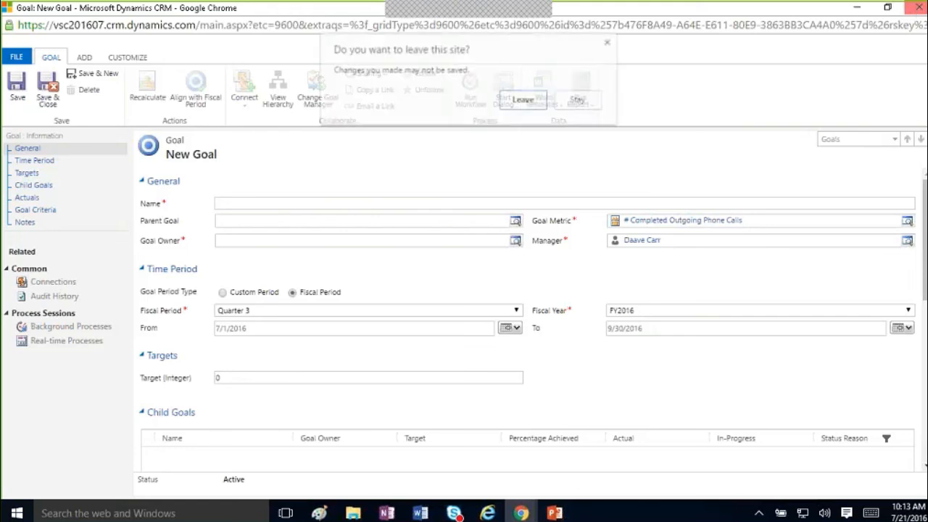
{"action": "left_click", "coordinate": [524, 100]}
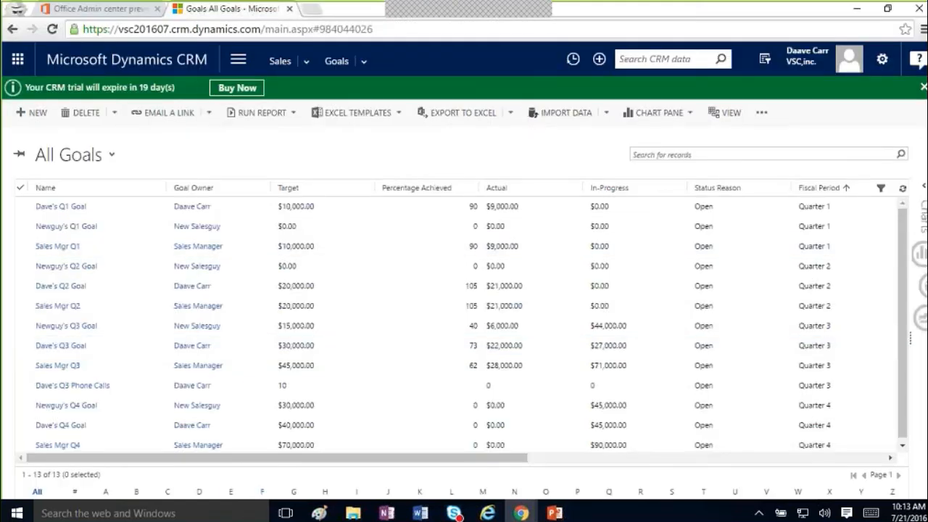
{"action": "left_click", "coordinate": [923, 188]}
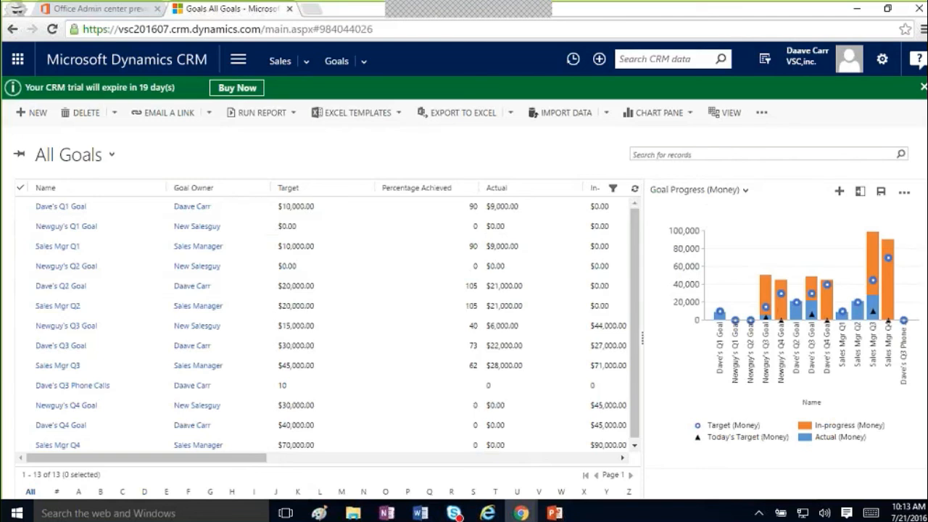
- Switch the goals list to the logged-in salesperson's personal goals view, followed by the New Salesguy's Goals view
{"action": "left_click", "coordinate": [112, 155]}
{"action": "left_click", "coordinate": [65, 237]}
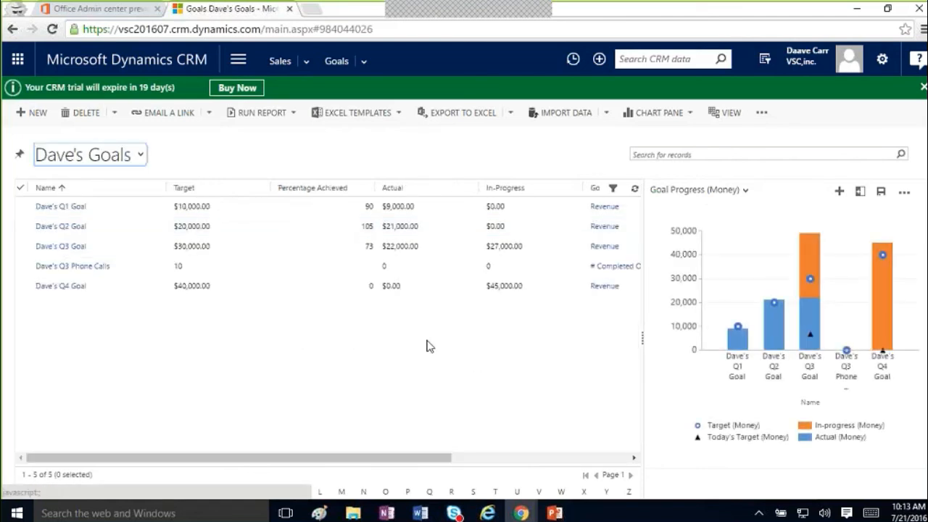
{"action": "left_click", "coordinate": [118, 161]}
{"action": "left_click", "coordinate": [73, 340]}
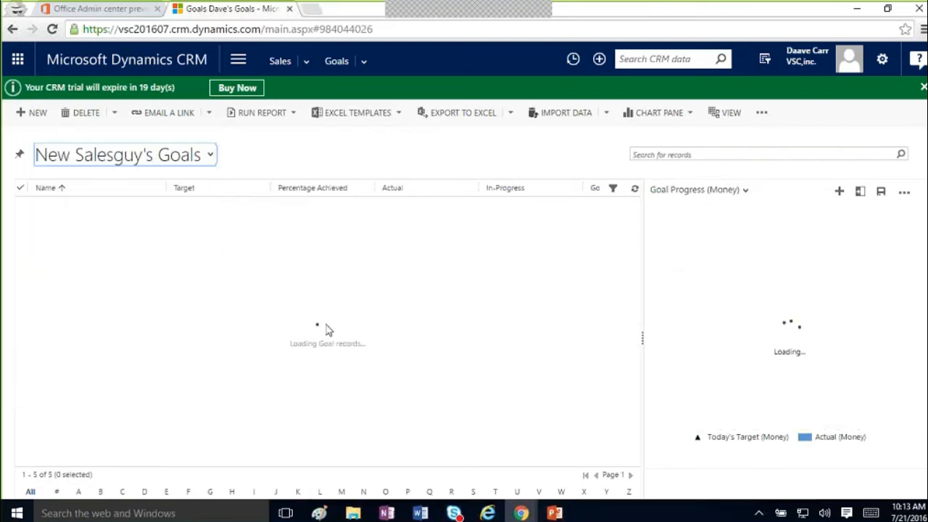
- Check the chart's import and export options, and switch the goals list to the All Goals view
{"action": "left_click", "coordinate": [904, 192]}
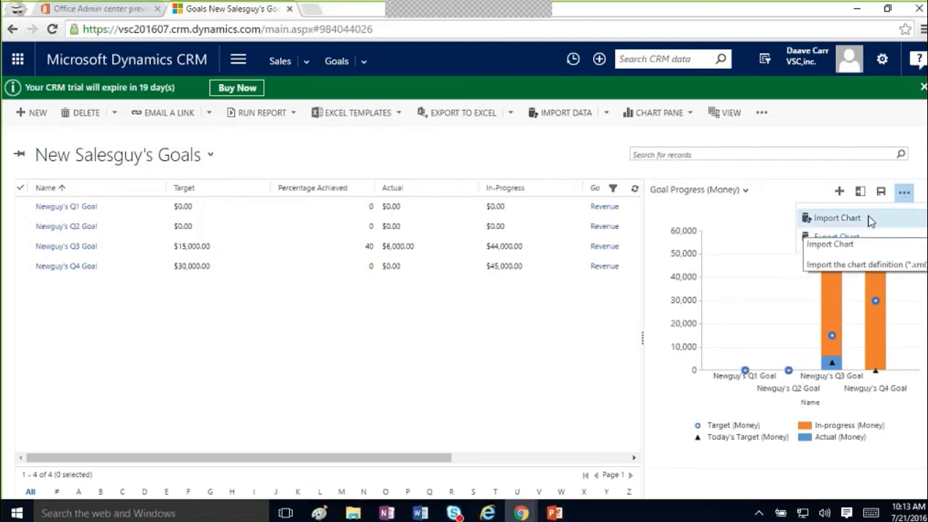
{"action": "left_click", "coordinate": [673, 212]}
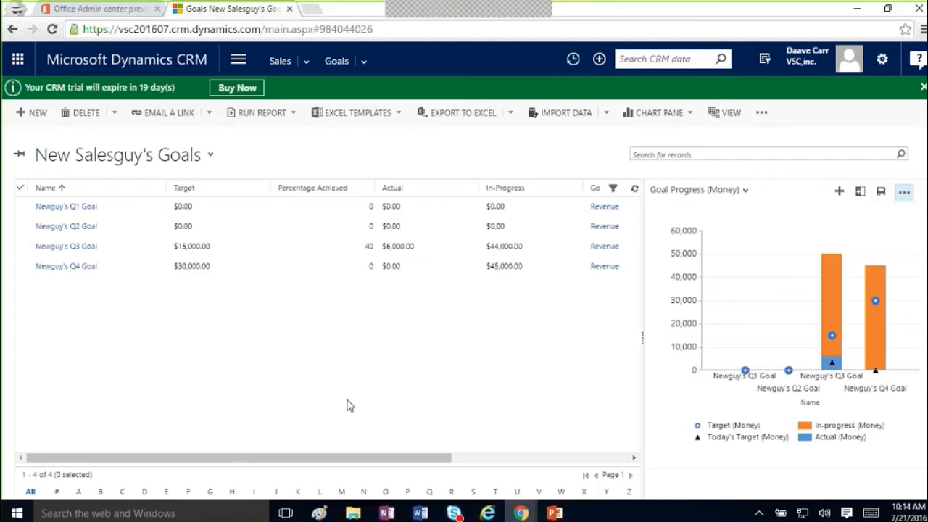
{"action": "left_click", "coordinate": [199, 158]}
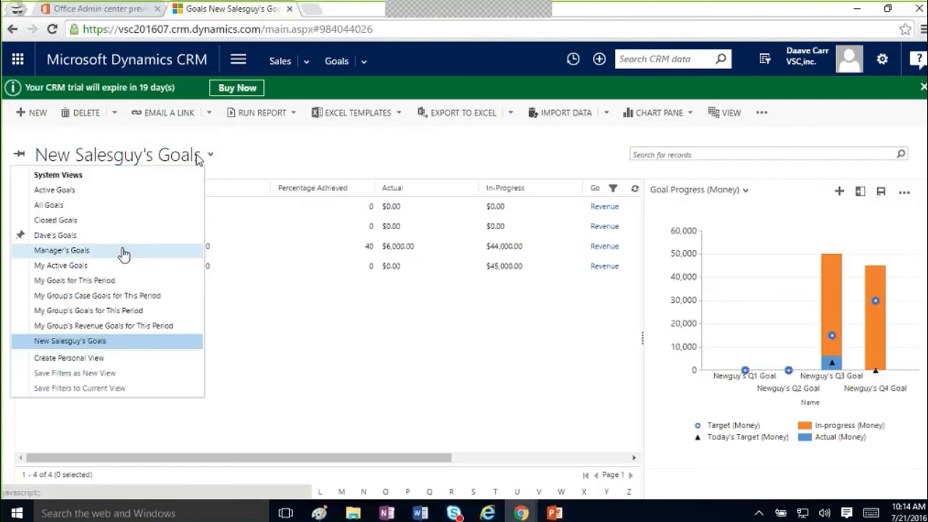
{"action": "left_click", "coordinate": [93, 205]}
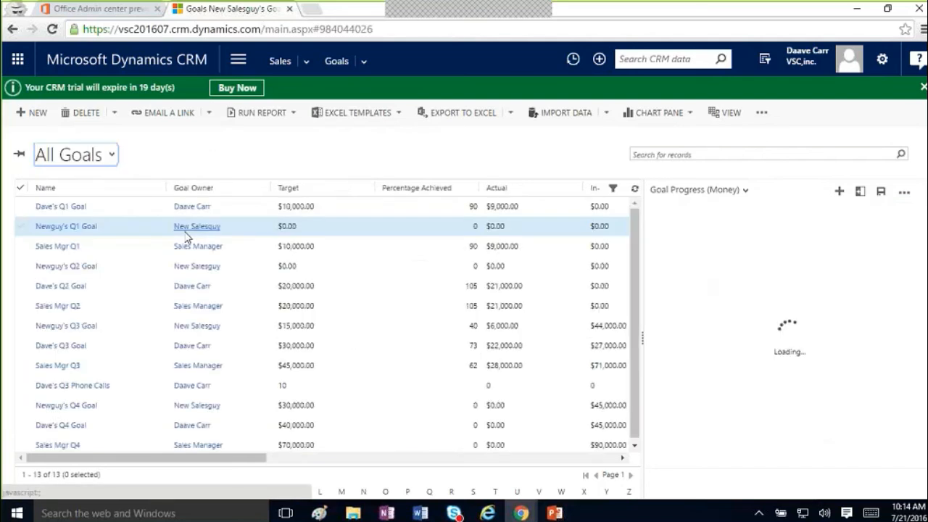
- Open the salesperson's Q3 Phone Calls goal and start a new goal metric from its Goal Metric lookup
{"action": "double_click", "coordinate": [131, 389]}
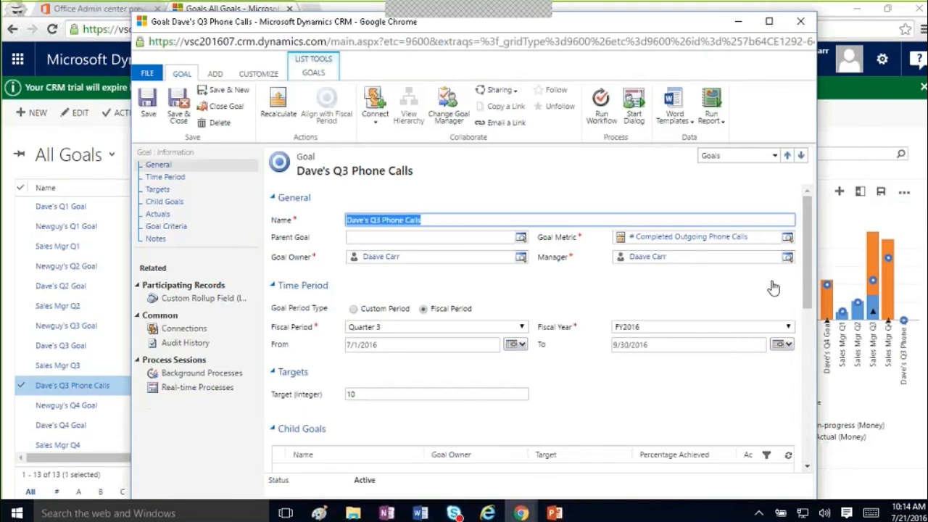
{"action": "left_click_drag", "start_coordinate": [809, 277], "coordinate": [800, 254]}
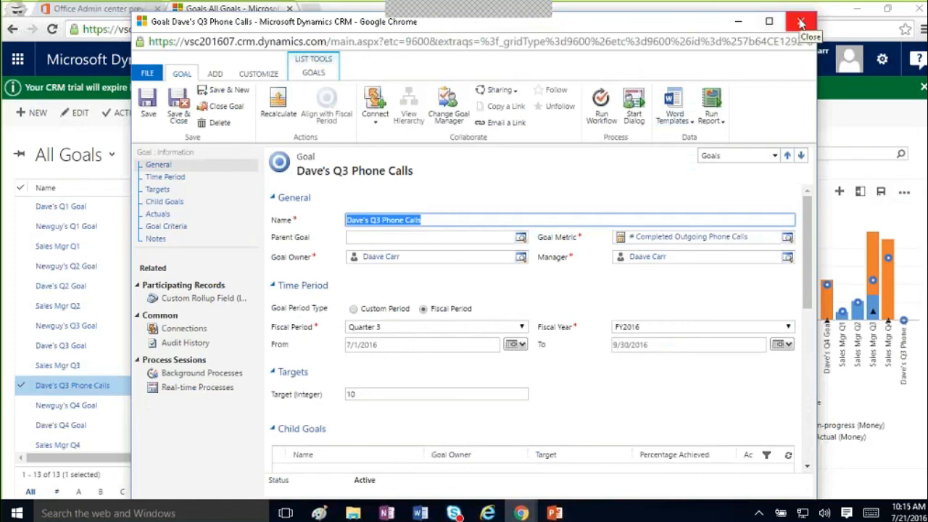
{"action": "left_click", "coordinate": [787, 241]}
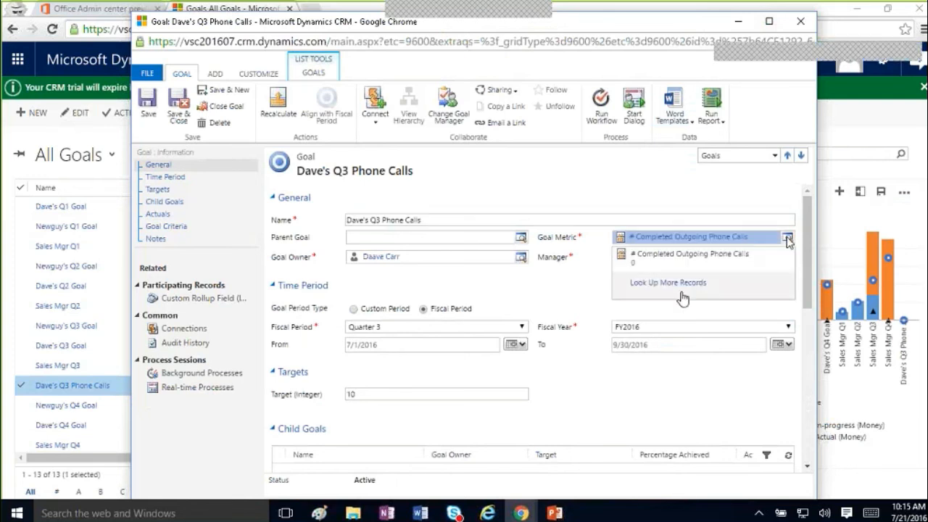
{"action": "left_click", "coordinate": [681, 297]}
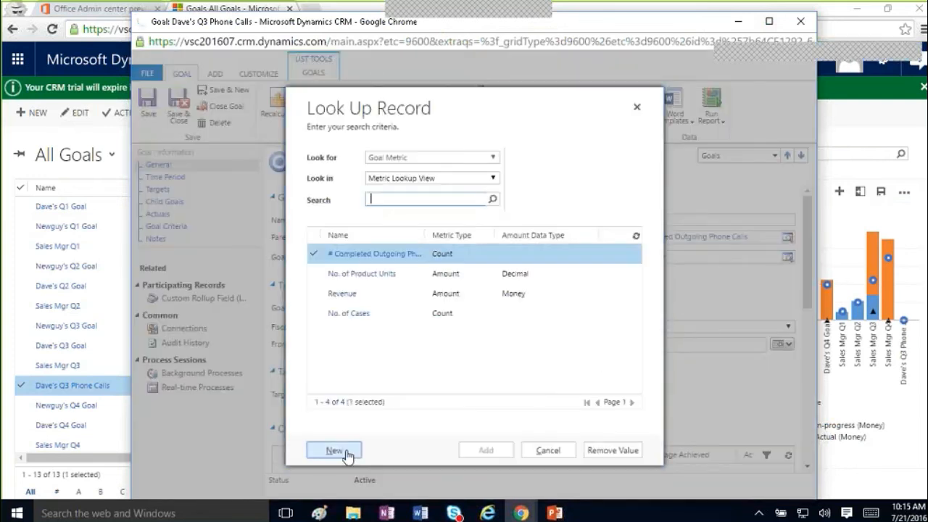
{"action": "left_click", "coordinate": [347, 396]}
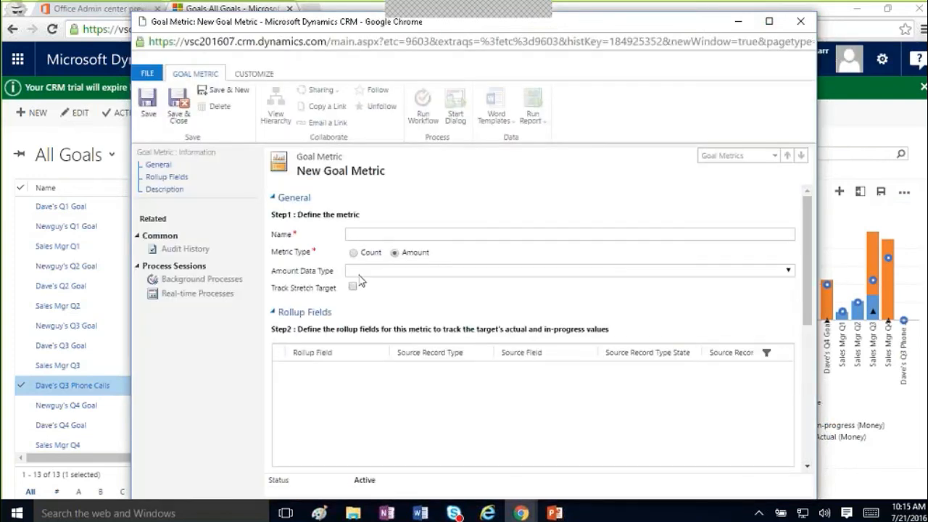
- Name the new goal metric dasdf and save it
{"action": "type", "text": "d"}
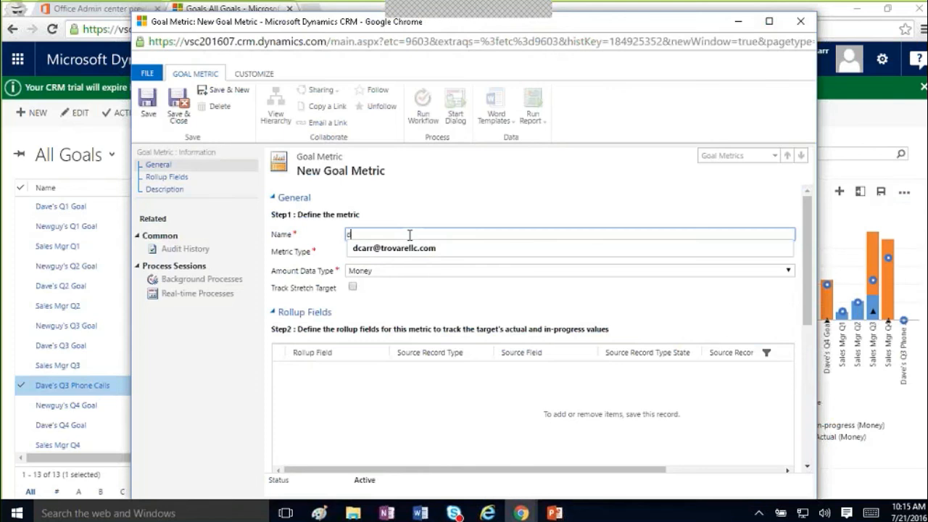
{"action": "type", "text": "sdff"}
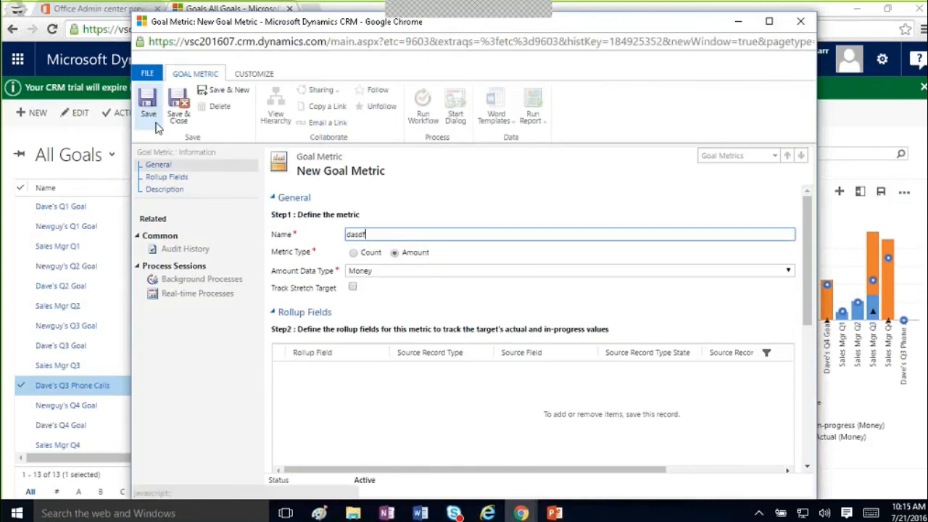
{"action": "left_click", "coordinate": [155, 124]}
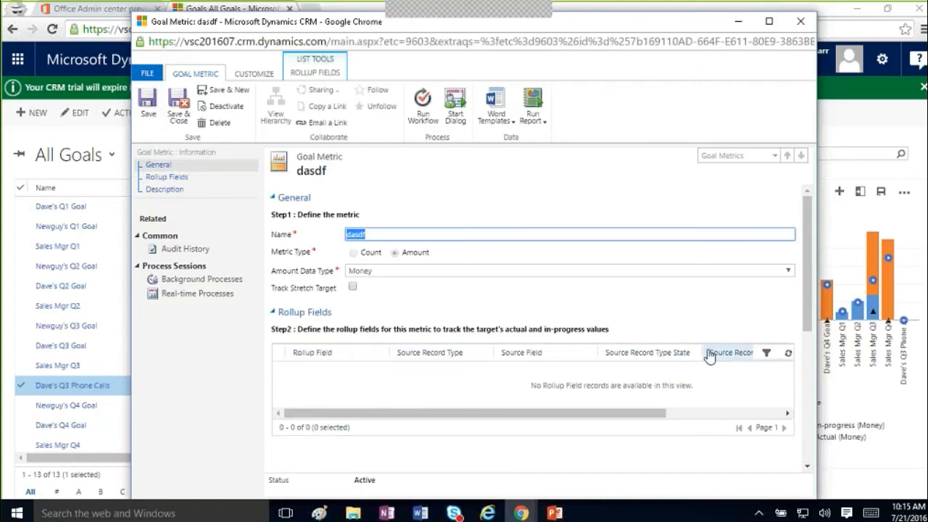
- Start a new rollup field for the dasdf metric and set it to Custom Rollup Field (Money)
{"action": "left_click", "coordinate": [545, 388]}
{"action": "left_click_drag", "start_coordinate": [620, 414], "coordinate": [483, 420]}
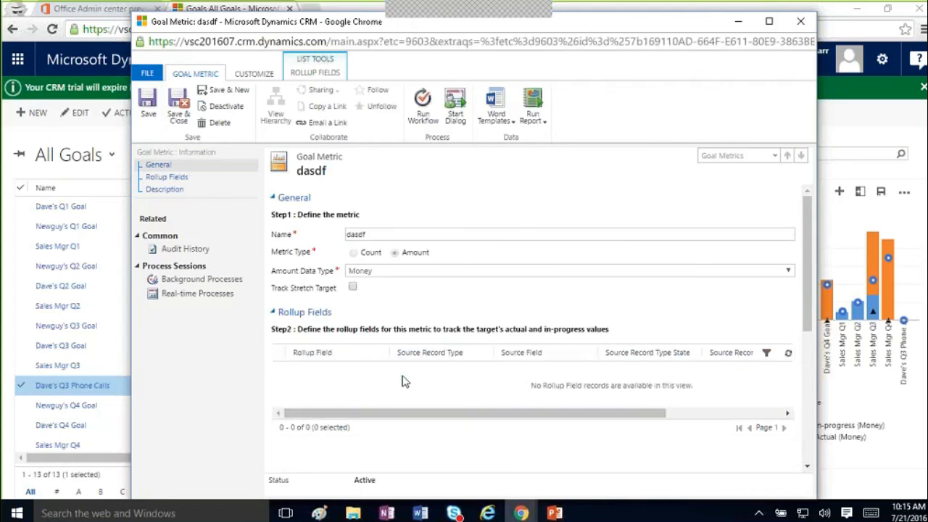
{"action": "left_click", "coordinate": [316, 75]}
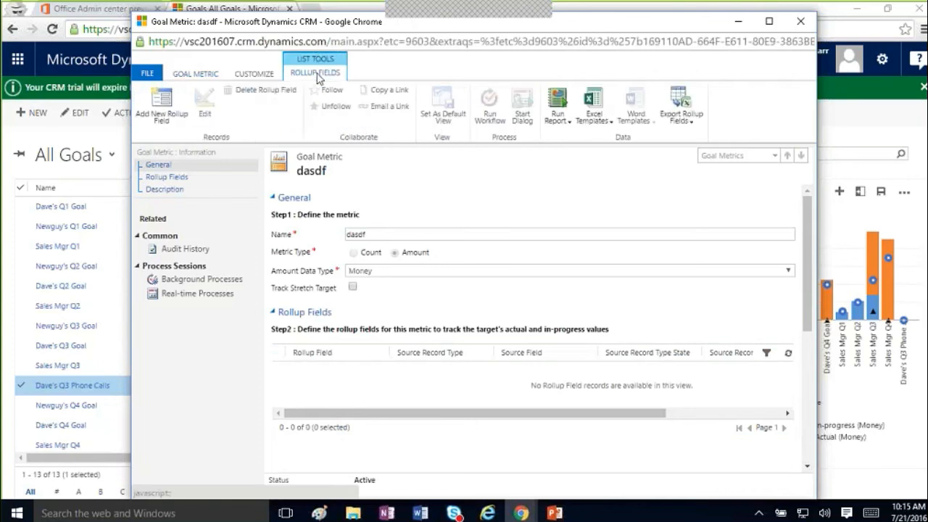
{"action": "left_click", "coordinate": [163, 113]}
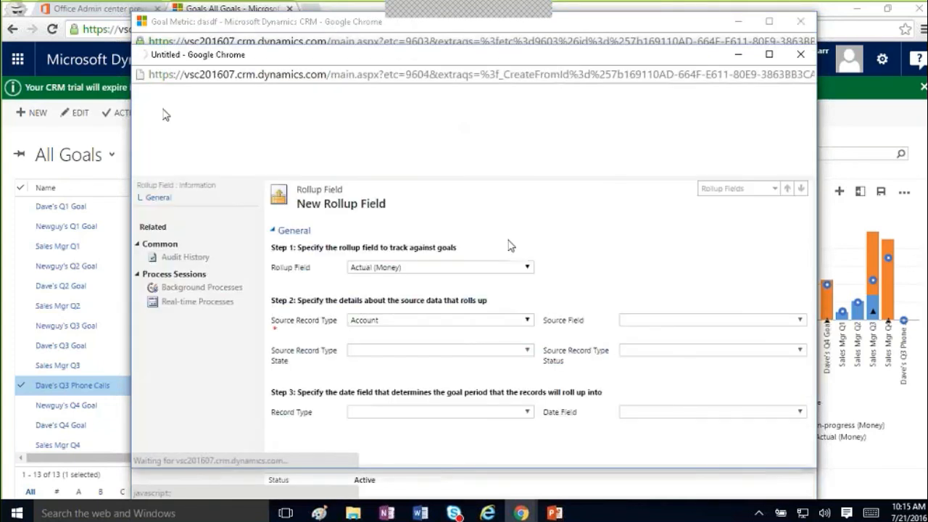
{"action": "left_click", "coordinate": [421, 267]}
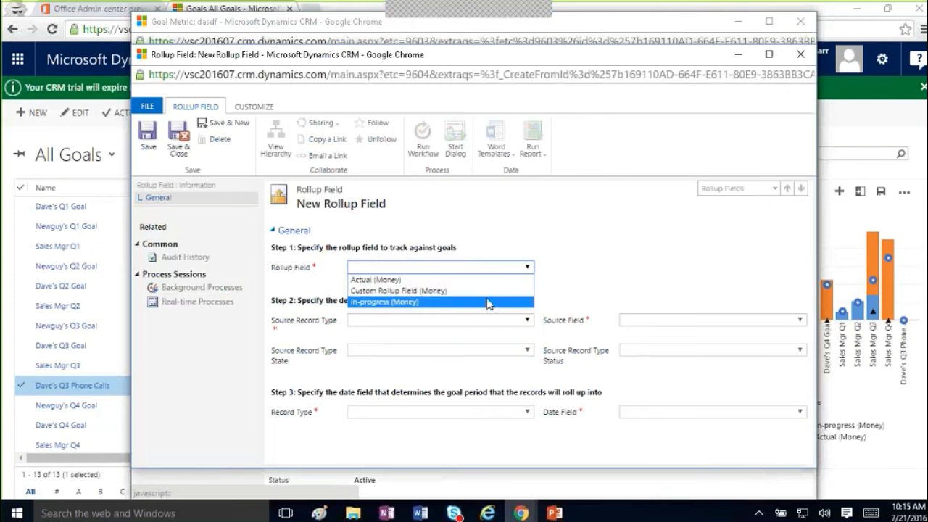
{"action": "left_click", "coordinate": [491, 290]}
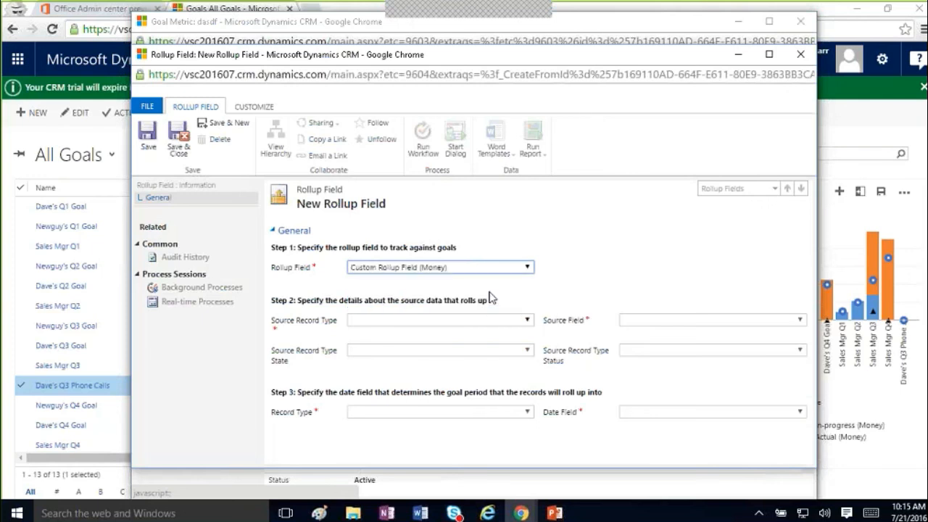
- Set the rollup field's source record type to Lead and its source field to Est. Value
{"action": "left_click", "coordinate": [448, 322]}
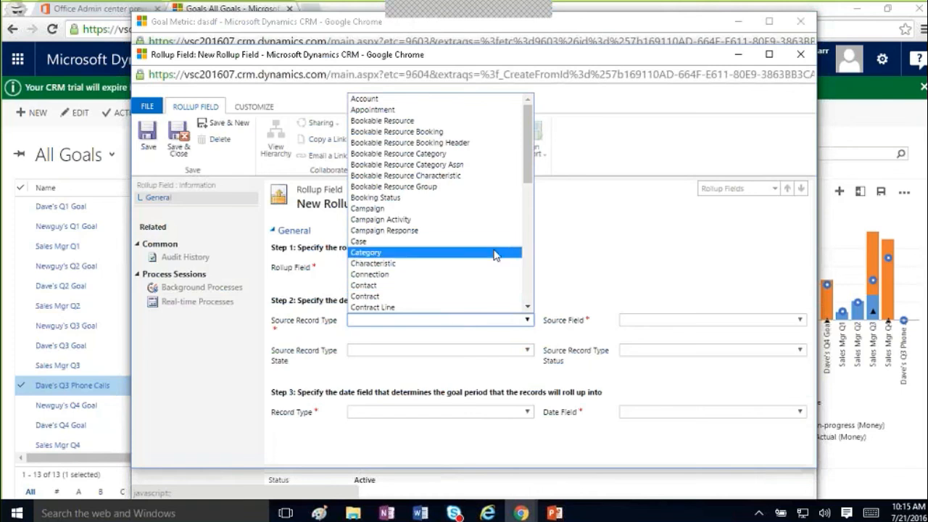
{"action": "scroll", "coordinate": [500, 253], "scroll_direction": "down", "scroll_amount": 3}
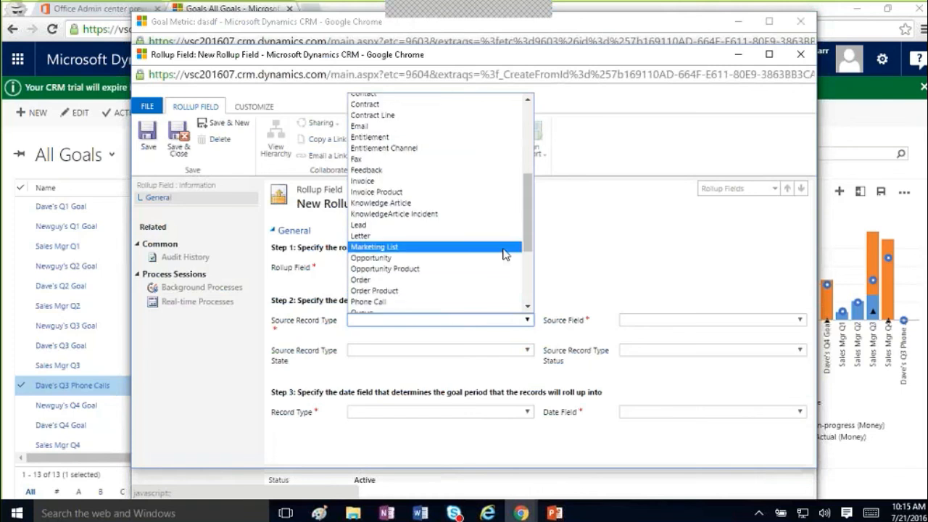
{"action": "left_click", "coordinate": [471, 224]}
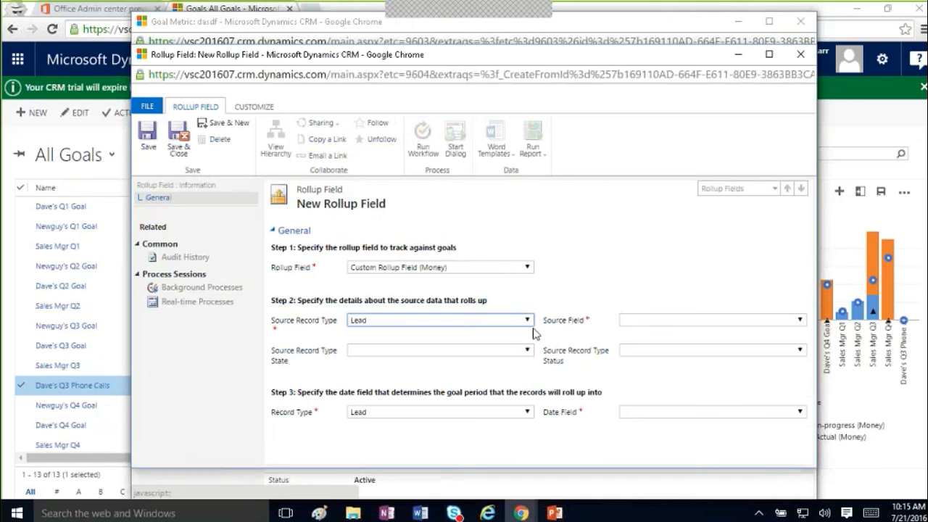
{"action": "left_click", "coordinate": [656, 325]}
{"action": "left_click", "coordinate": [655, 321]}
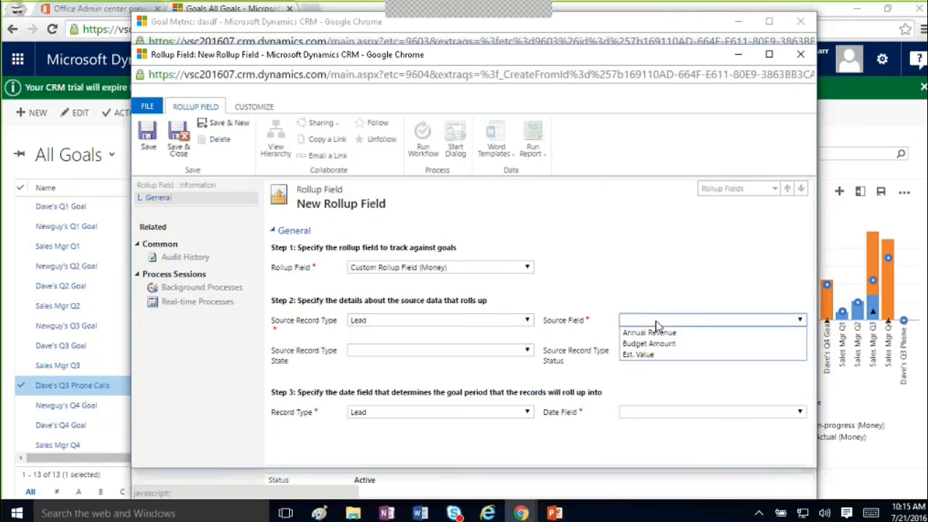
{"action": "left_click", "coordinate": [700, 355]}
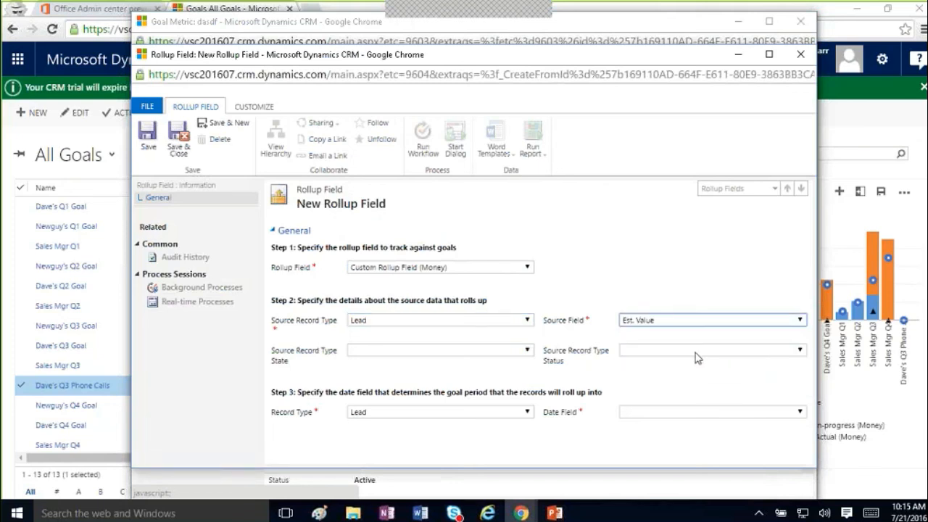
- Set the Source Record Type State to Open and leave the Source Record Type Status blank
{"action": "left_click", "coordinate": [450, 351]}
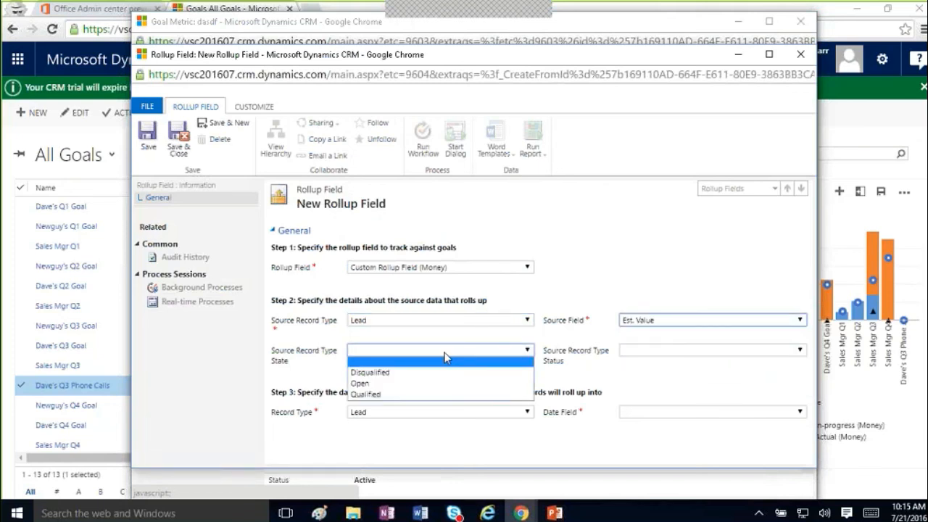
{"action": "left_click", "coordinate": [393, 384]}
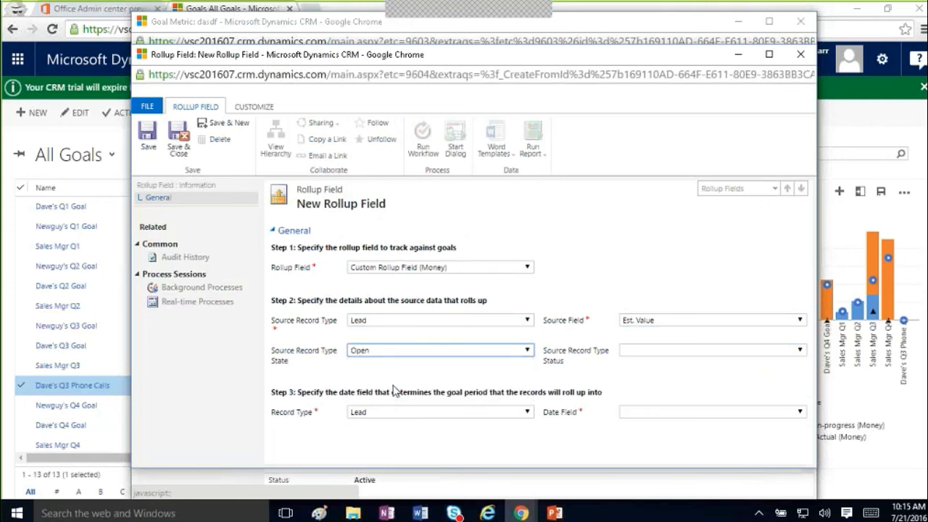
{"action": "left_click", "coordinate": [646, 353]}
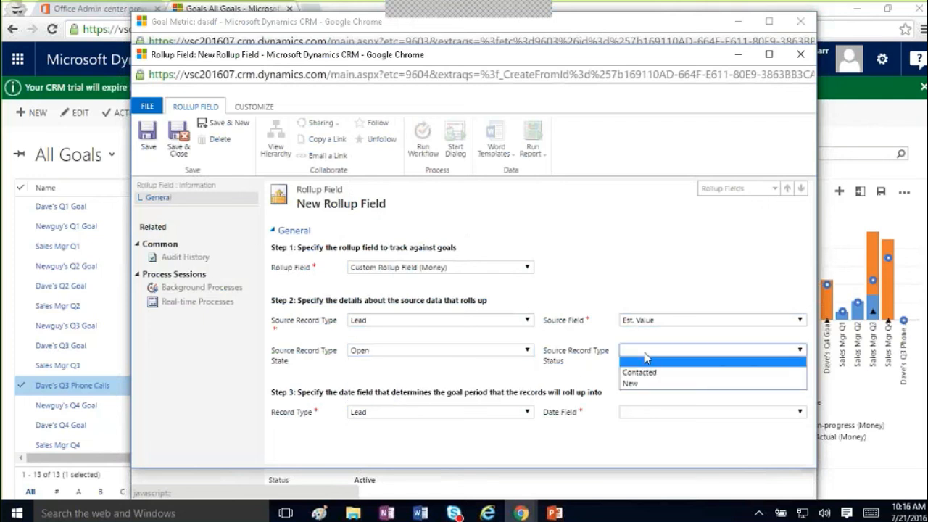
{"action": "left_click", "coordinate": [741, 240]}
{"action": "left_click", "coordinate": [532, 235]}
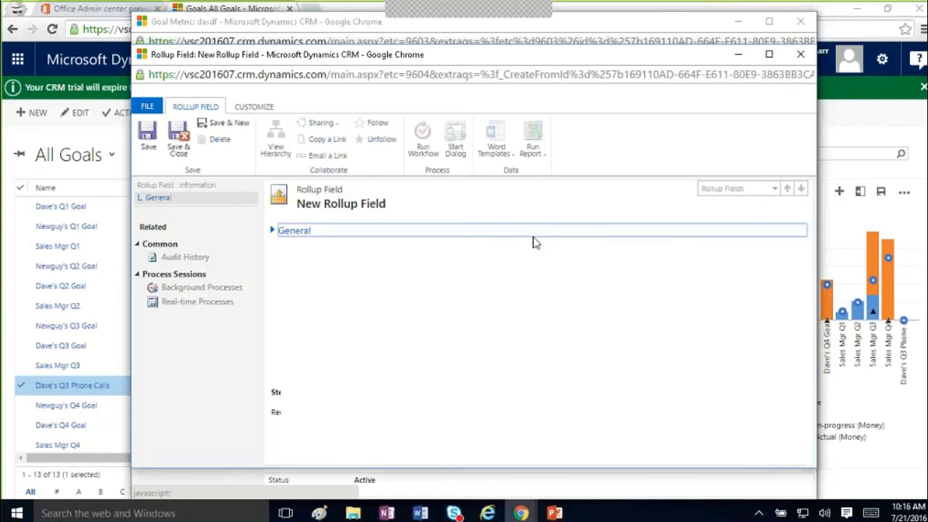
{"action": "left_click", "coordinate": [533, 236]}
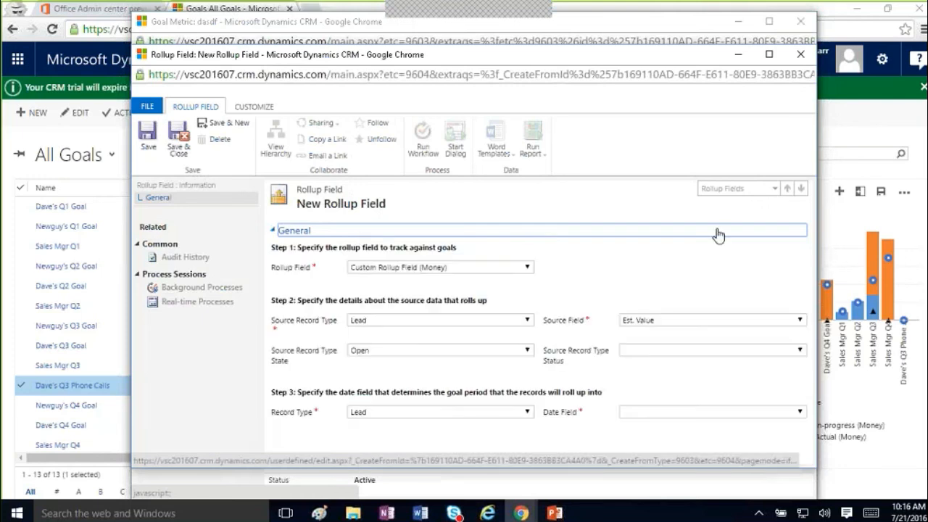
- Set the rollup field's date field to Est. Close Date and check the available Source Record Type State options
{"action": "left_click", "coordinate": [632, 413]}
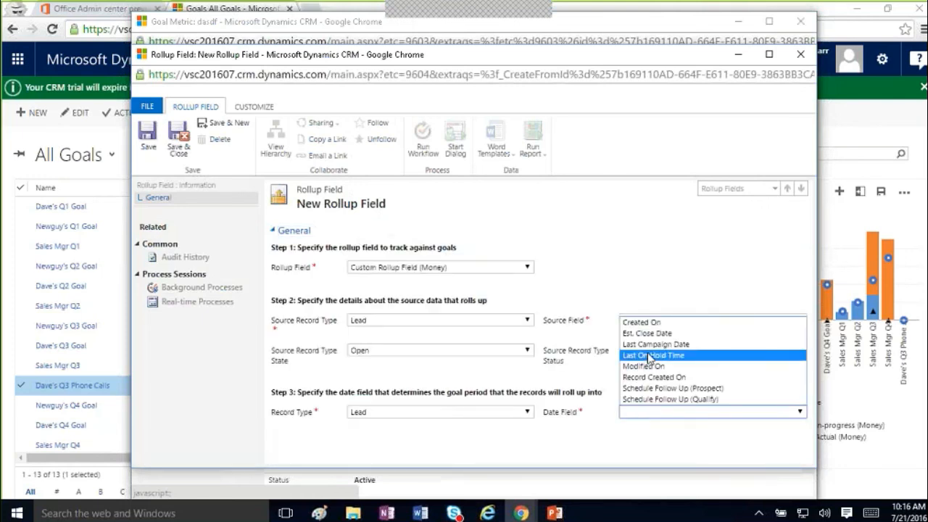
{"action": "left_click", "coordinate": [652, 333]}
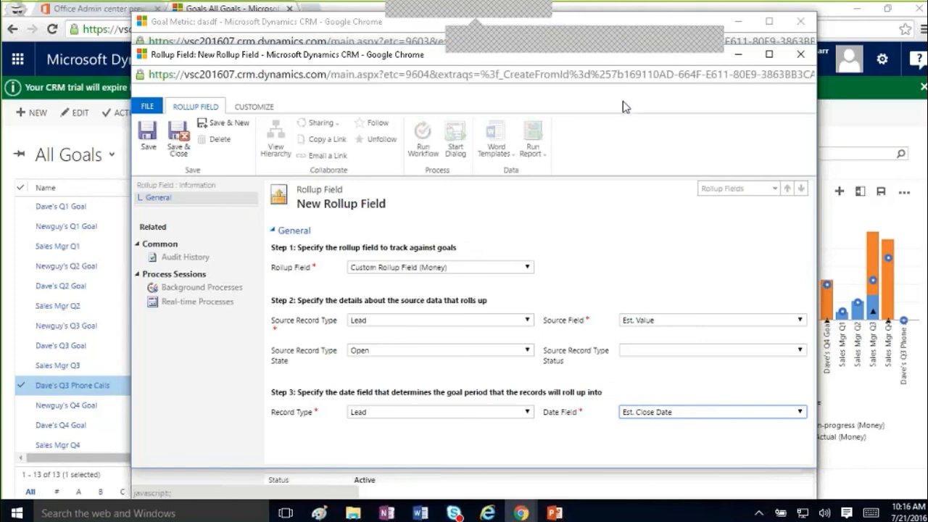
{"action": "left_click", "coordinate": [409, 351]}
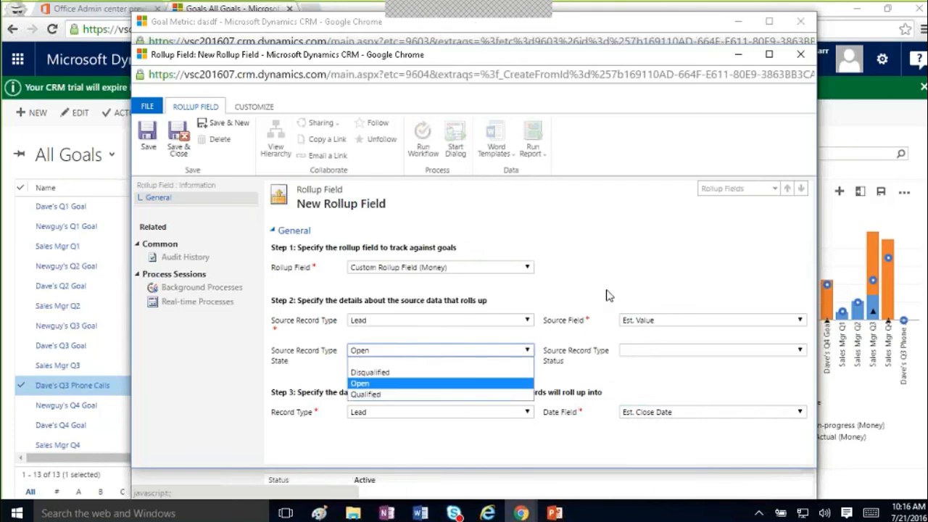
{"action": "left_click", "coordinate": [632, 272]}
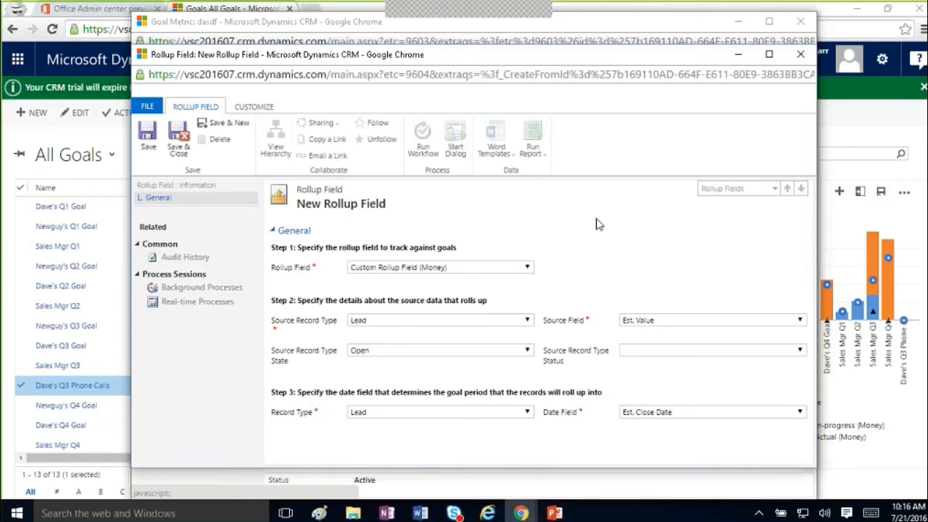
- Discard the unsaved rollup field, close the metric, and cancel the goal metric lookup to return to the goal
{"action": "left_click", "coordinate": [802, 64]}
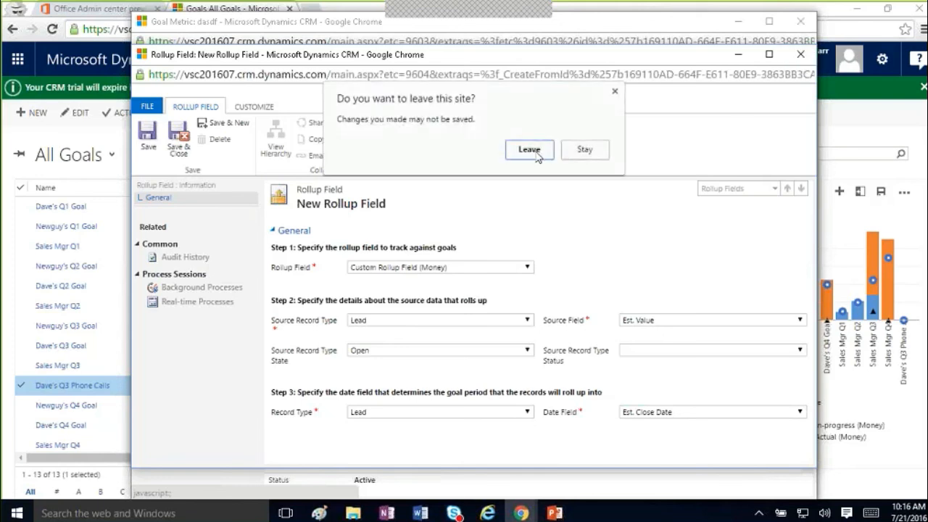
{"action": "left_click", "coordinate": [536, 153]}
{"action": "left_click", "coordinate": [799, 21]}
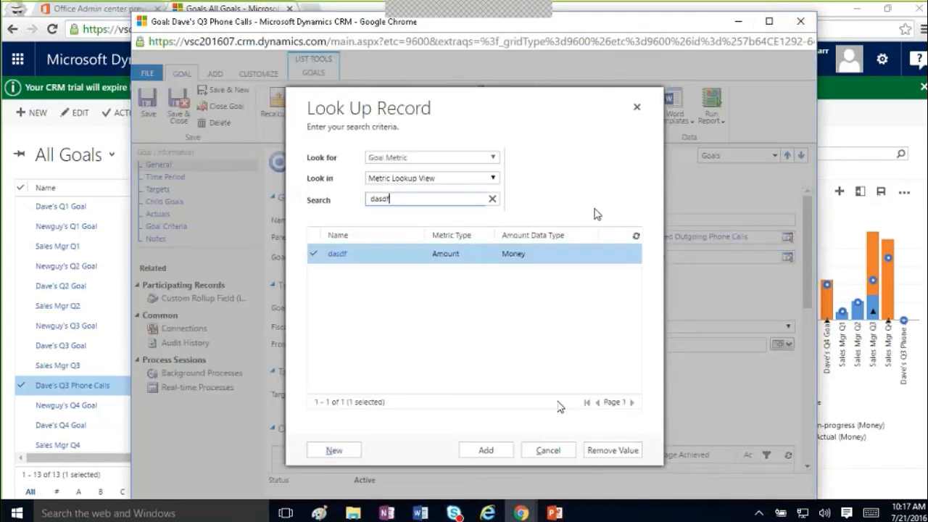
{"action": "left_click", "coordinate": [549, 450]}
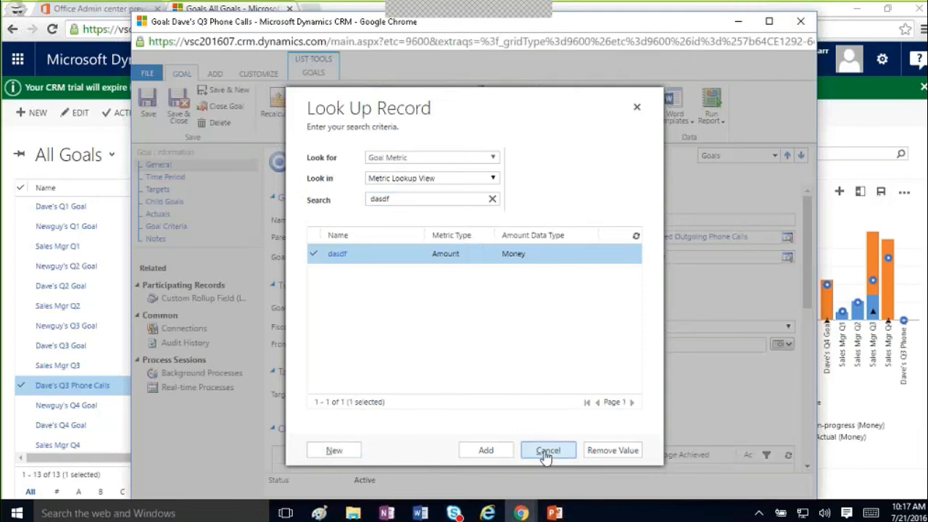
{"action": "left_click", "coordinate": [547, 451]}
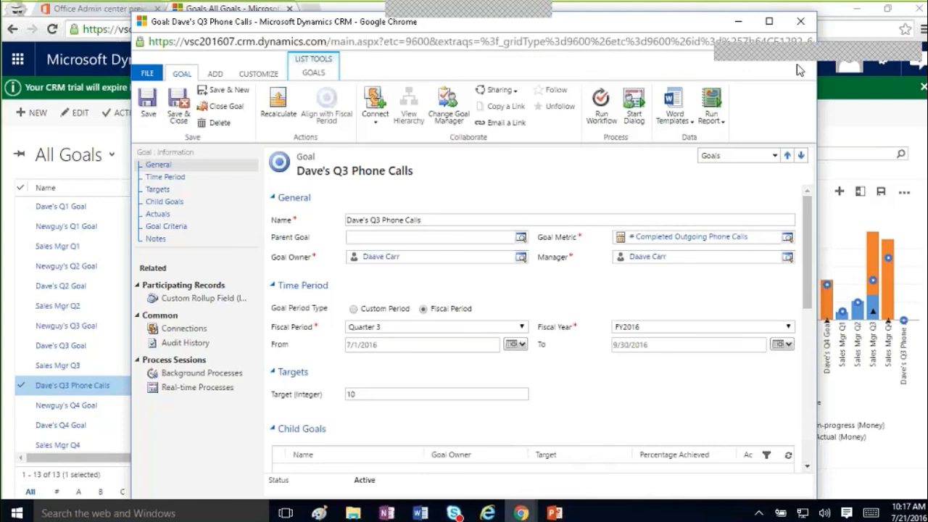
- Close the phone calls goal and switch the goal list to the pinned default view, selecting the Q3 revenue goal
{"action": "left_click", "coordinate": [800, 21]}
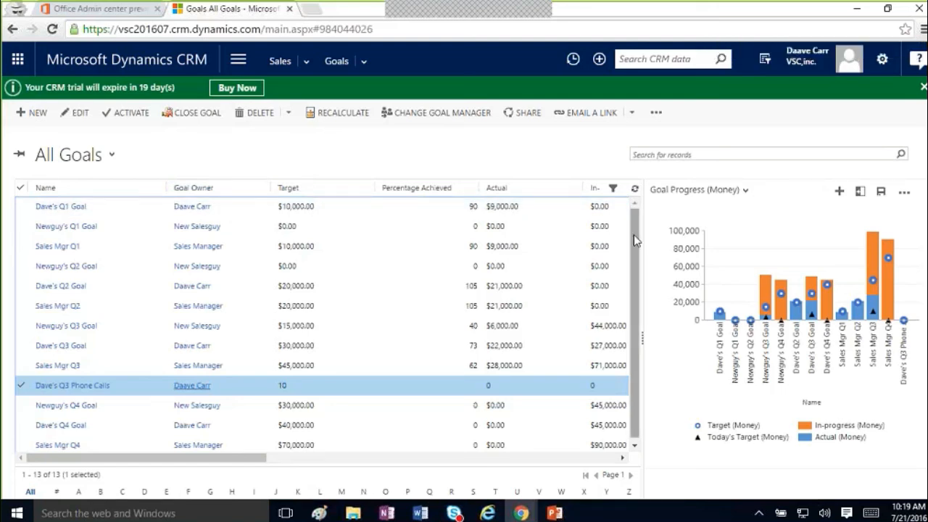
{"action": "left_click", "coordinate": [80, 155]}
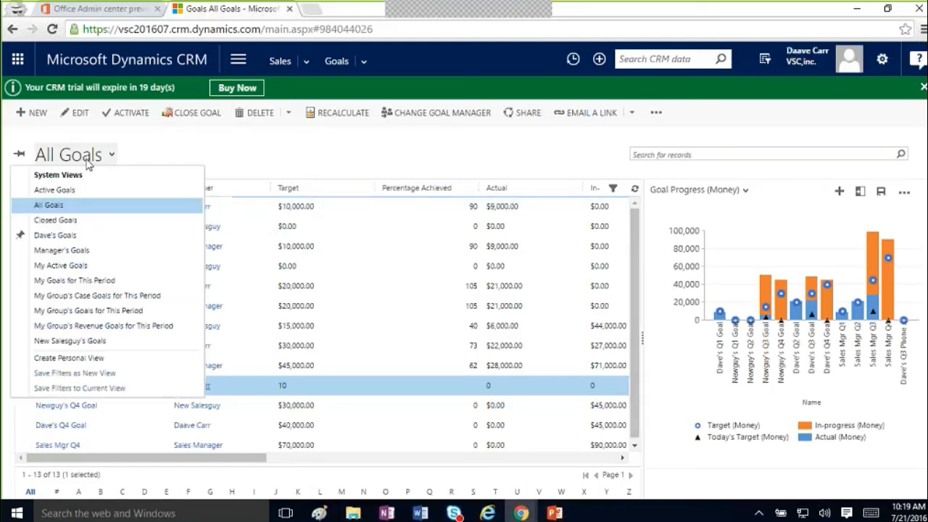
{"action": "left_click", "coordinate": [68, 236]}
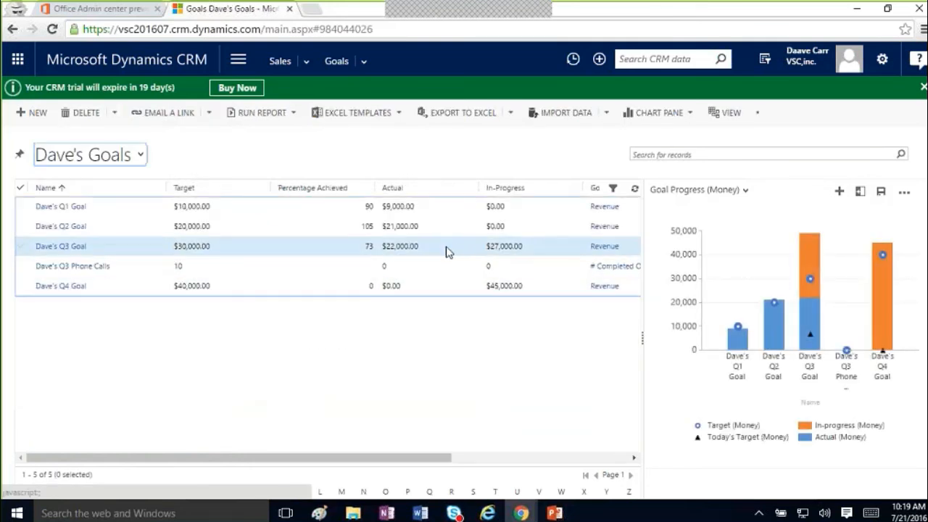
{"action": "left_click", "coordinate": [447, 247]}
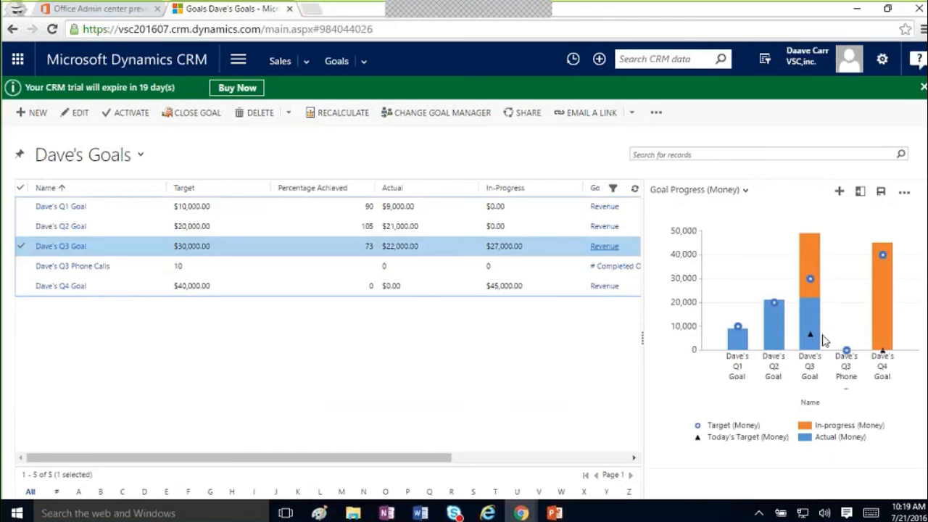
{"action": "mouse_move", "coordinate": [881, 288]}
- Close the Sep Opp 4 opportunity as won from the Q3 revenue goal's In-progress (Money) records
{"action": "double_click", "coordinate": [341, 249]}
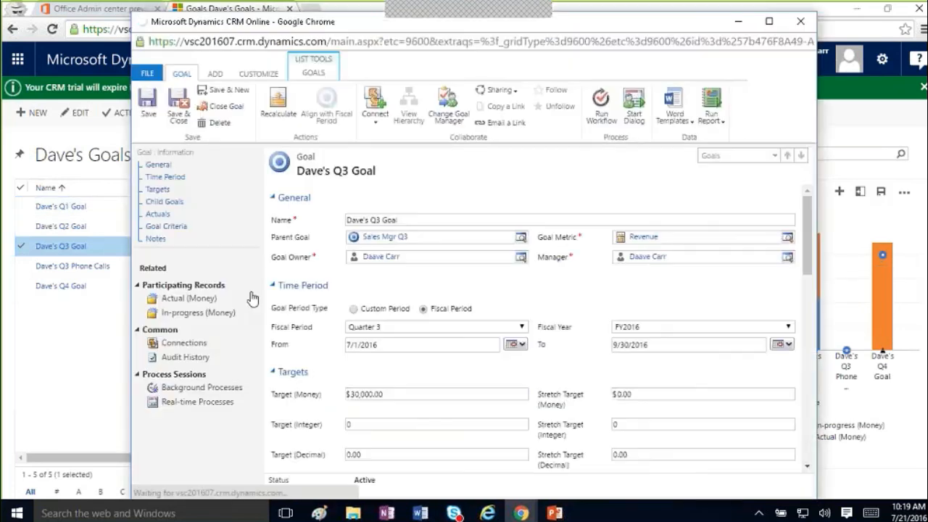
{"action": "left_click", "coordinate": [197, 314]}
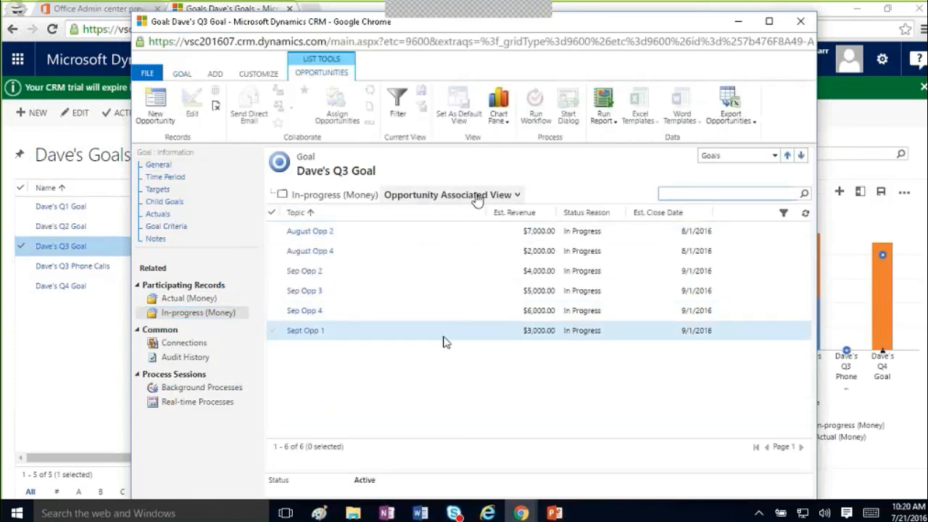
{"action": "double_click", "coordinate": [417, 313]}
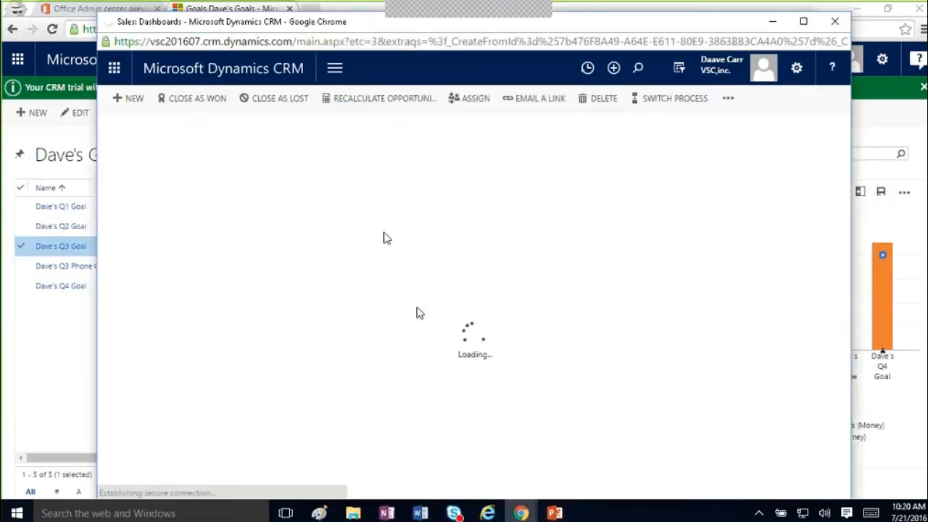
{"action": "left_click", "coordinate": [212, 101]}
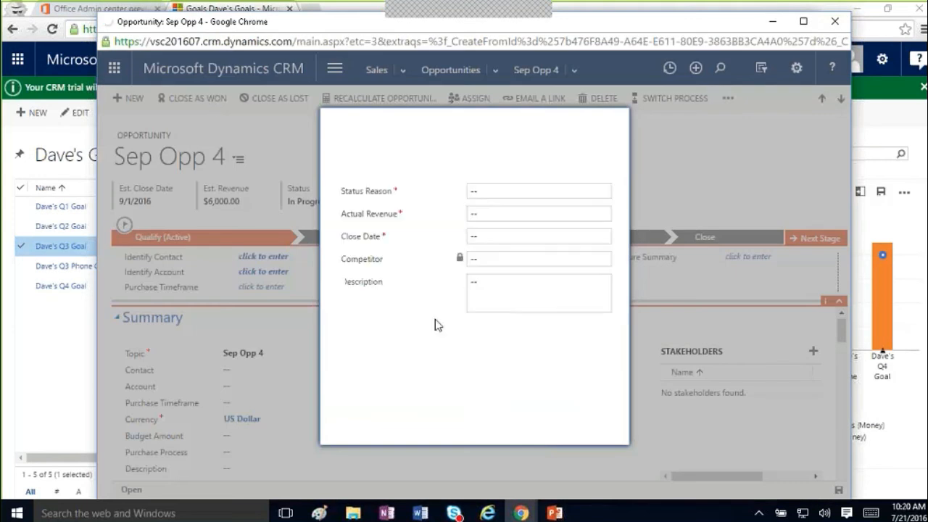
{"action": "left_click", "coordinate": [528, 430]}
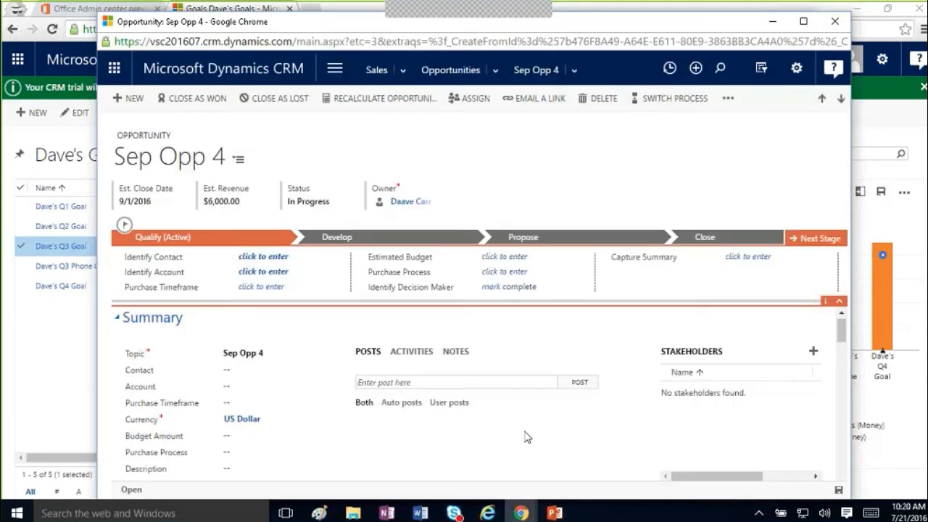
{"action": "left_click", "coordinate": [835, 21]}
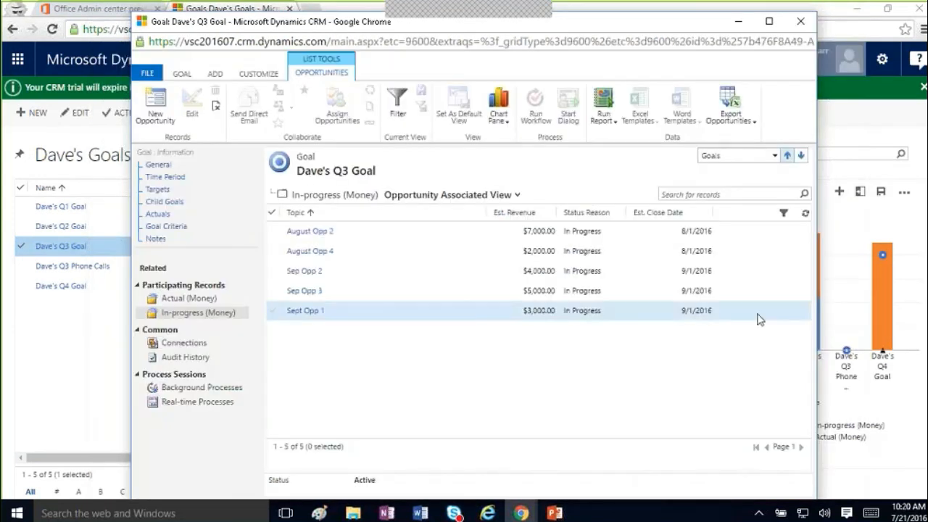
- Close the goal record and recalculate the Q3 revenue goal, checking its bar in the progress chart
{"action": "left_click", "coordinate": [800, 26]}
{"action": "left_click", "coordinate": [651, 156]}
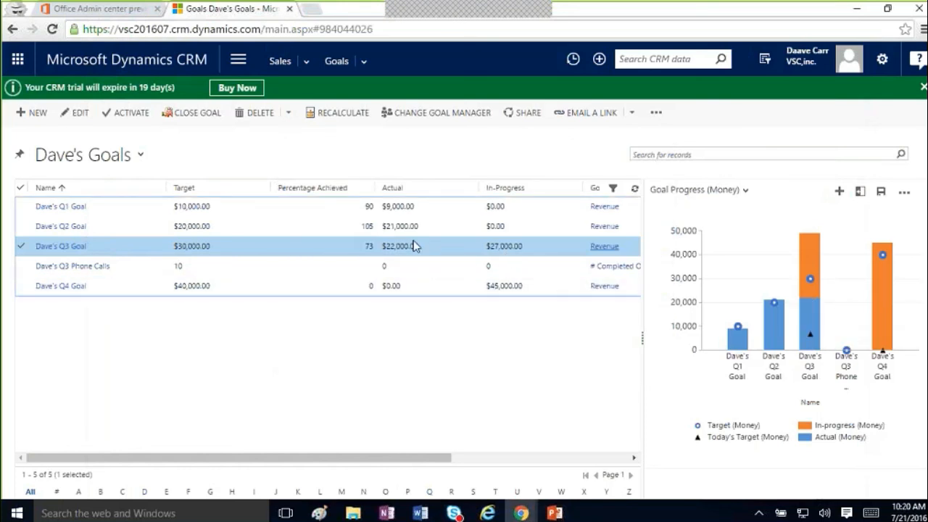
{"action": "left_click", "coordinate": [336, 112]}
{"action": "left_click", "coordinate": [522, 126]}
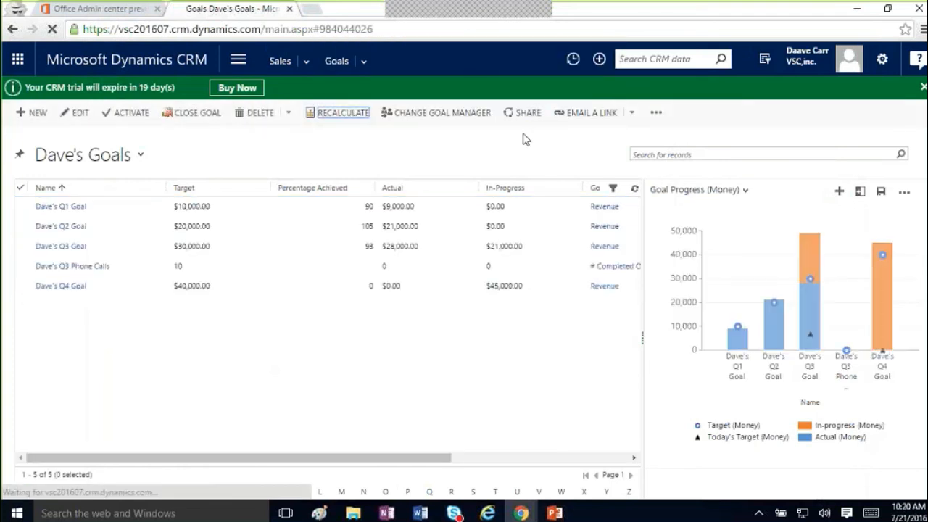
{"action": "left_click", "coordinate": [455, 246]}
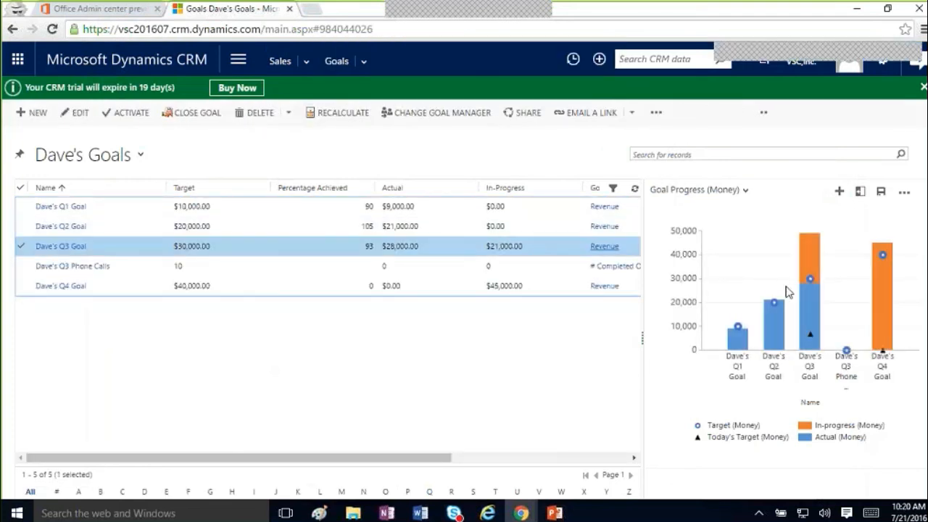
{"action": "mouse_move", "coordinate": [808, 303]}
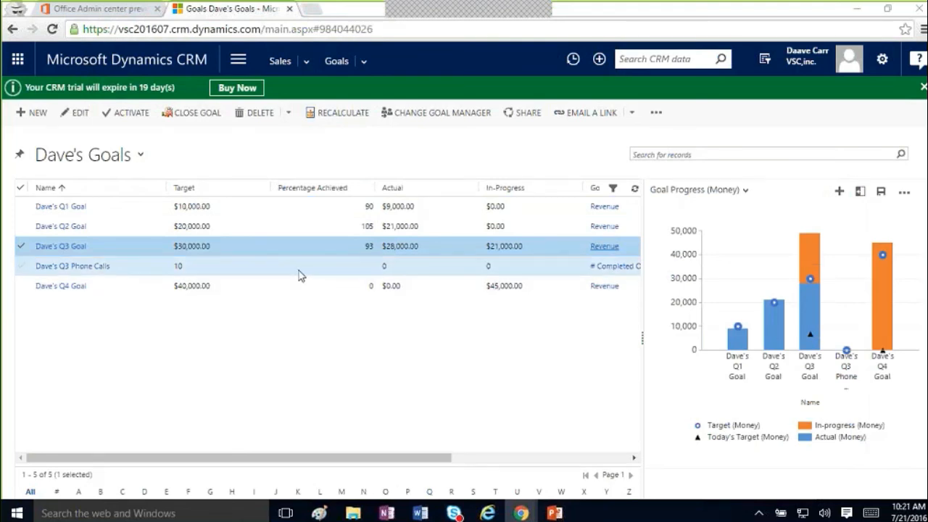
- Switch the chart to Goal Progress (Count) and examine the Q3 phone calls goal's target
{"action": "left_click", "coordinate": [713, 190]}
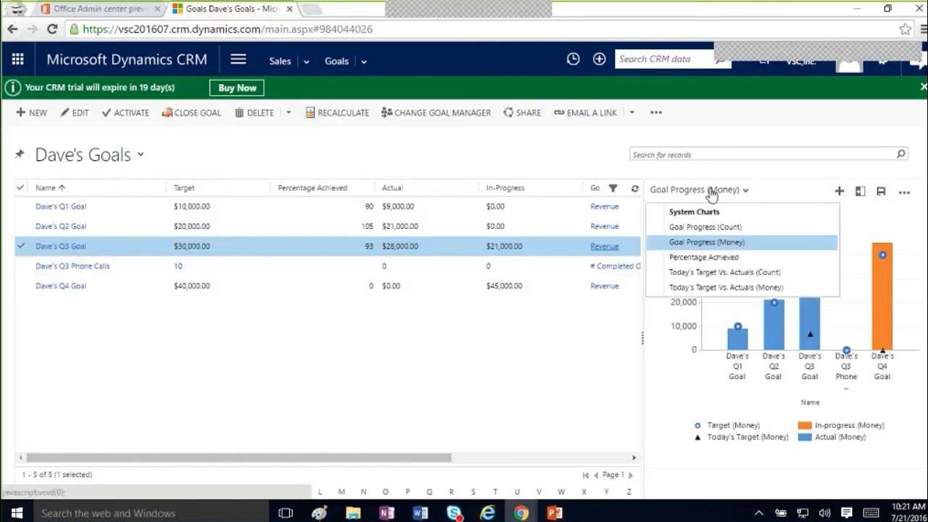
{"action": "left_click", "coordinate": [711, 228]}
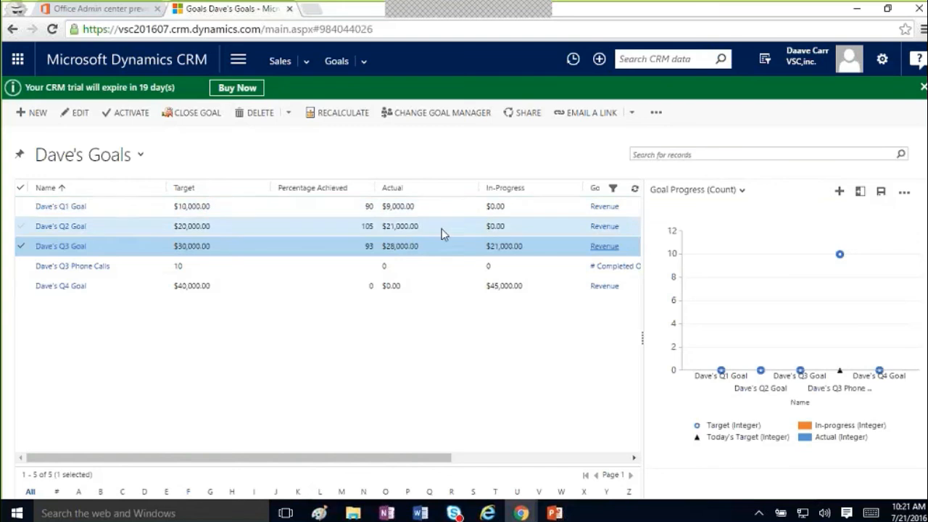
{"action": "left_click", "coordinate": [433, 270]}
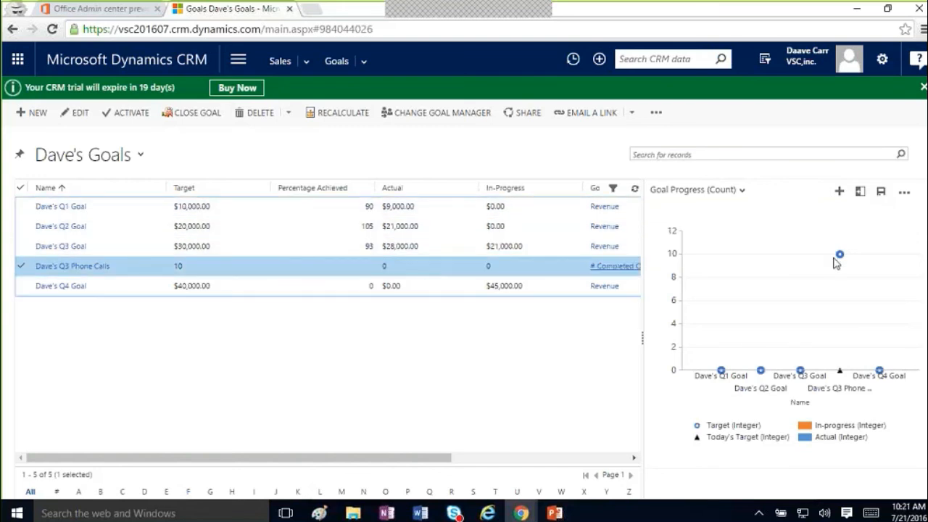
{"action": "mouse_move", "coordinate": [840, 259]}
- Recalculate the Q3 phone calls goal and check its goal metric, parent goal and owner columns
{"action": "left_click", "coordinate": [338, 112]}
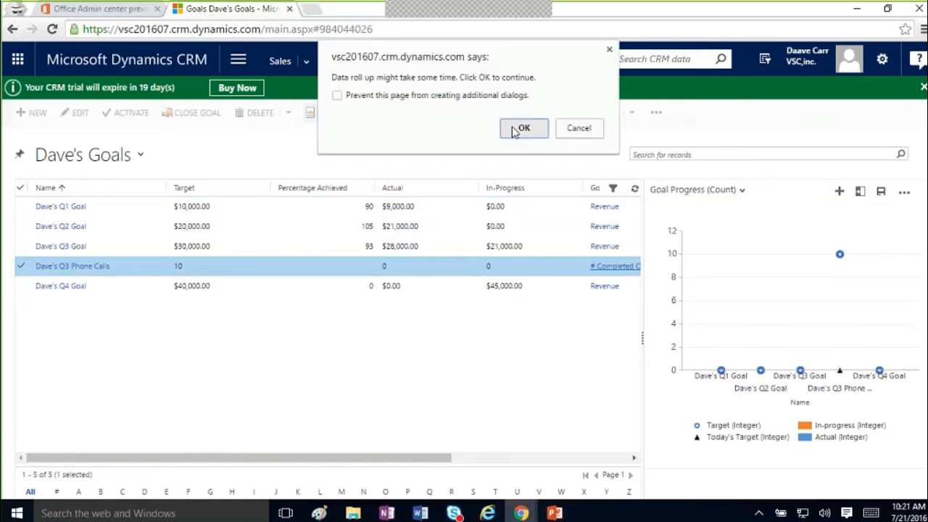
{"action": "left_click", "coordinate": [516, 127]}
{"action": "left_click", "coordinate": [518, 265]}
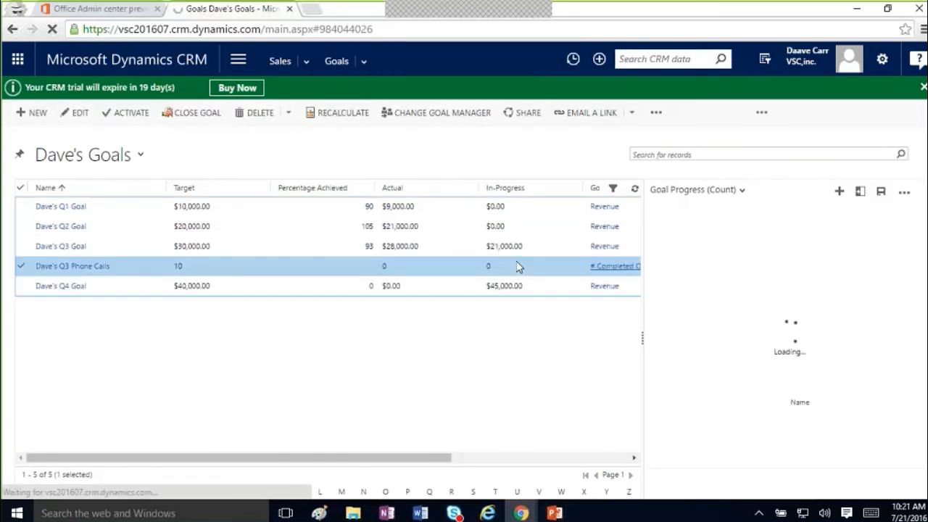
{"action": "left_click_drag", "start_coordinate": [453, 457], "coordinate": [510, 454]}
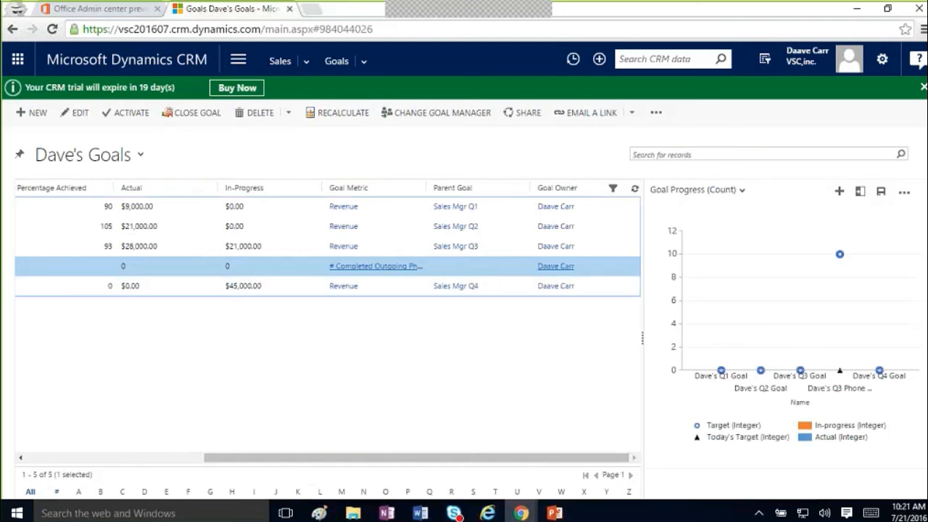
{"action": "left_click_drag", "start_coordinate": [443, 458], "coordinate": [211, 459]}
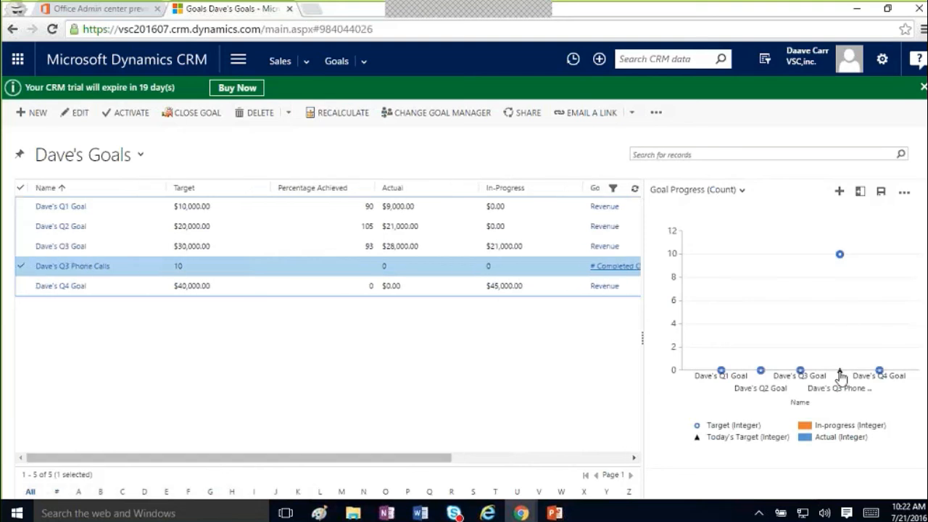
{"action": "left_click", "coordinate": [903, 192]}
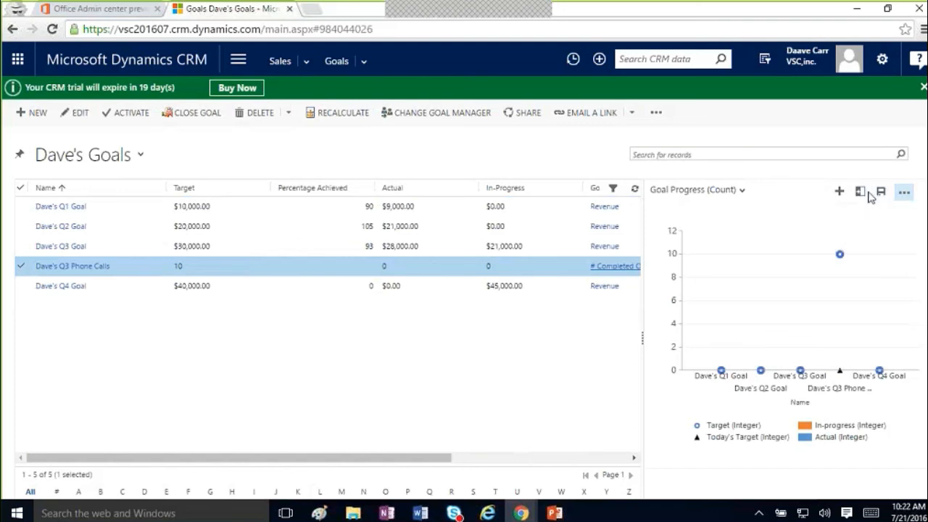
{"action": "left_click", "coordinate": [922, 190]}
{"action": "left_click", "coordinate": [923, 187]}
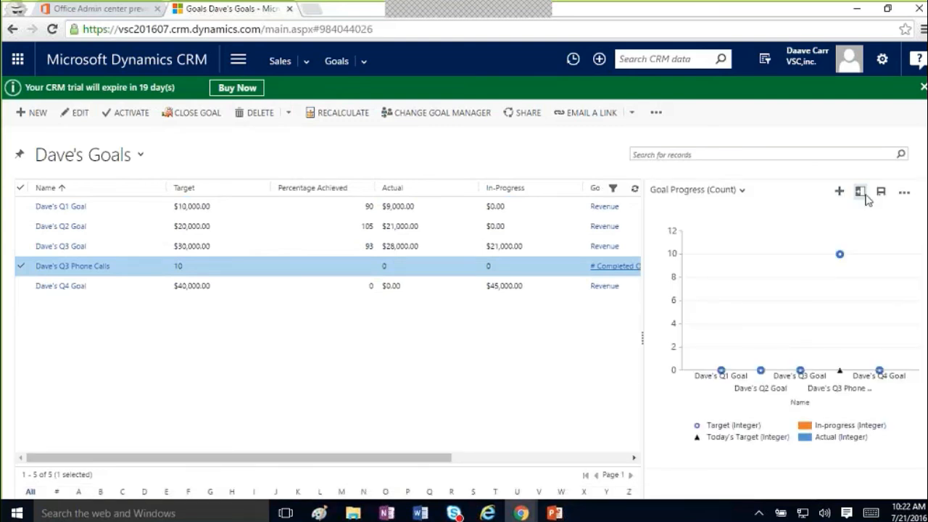
{"action": "left_click", "coordinate": [904, 191]}
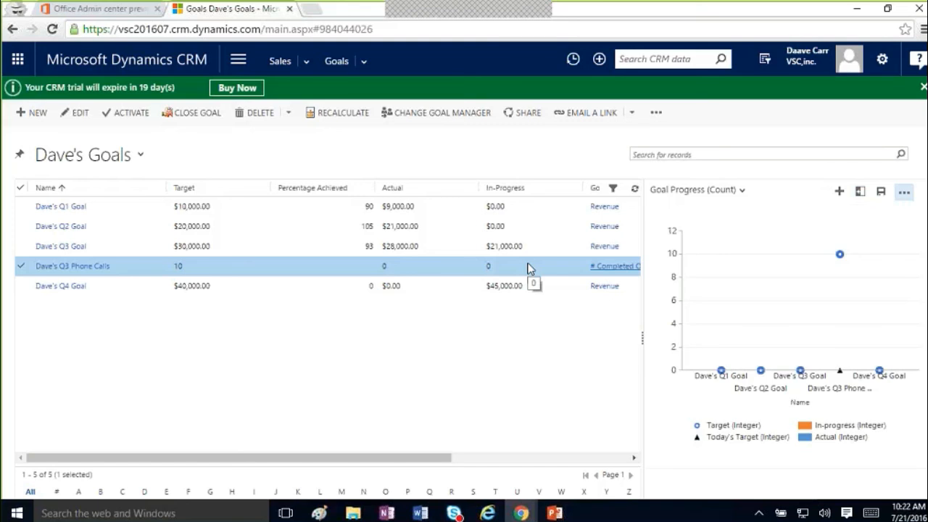
{"action": "left_click", "coordinate": [304, 66]}
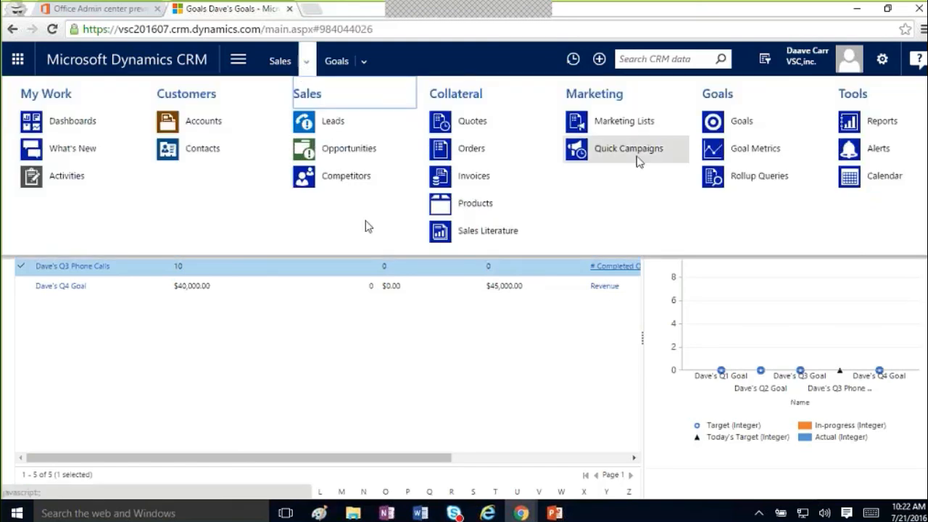
{"action": "left_click", "coordinate": [283, 333]}
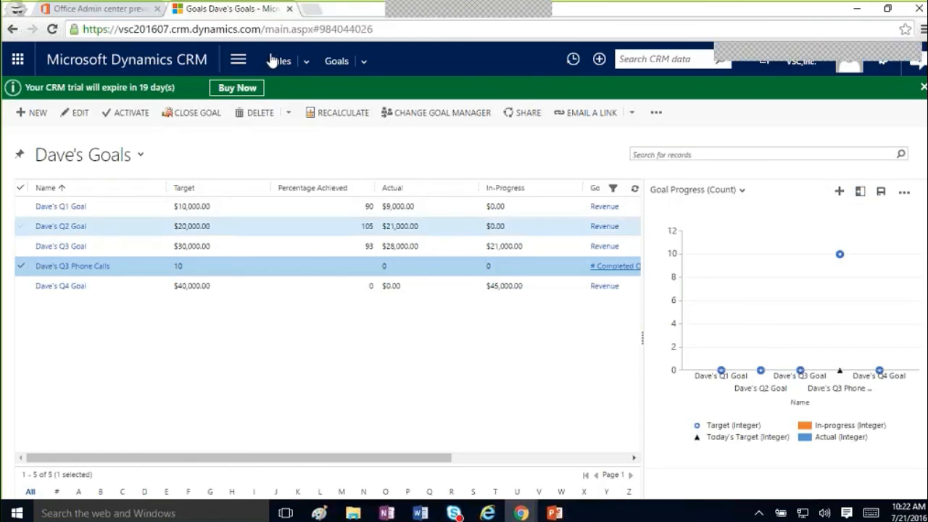
- Set the fiscal period template to Monthly in the Fiscal Year Settings under Business Management and save the change
{"action": "left_click", "coordinate": [238, 60]}
{"action": "left_click", "coordinate": [464, 122]}
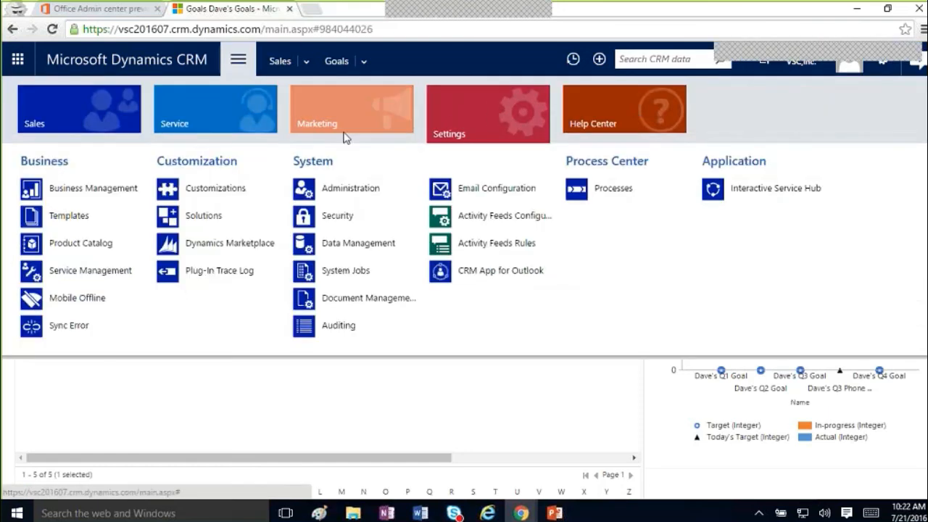
{"action": "left_click", "coordinate": [78, 197]}
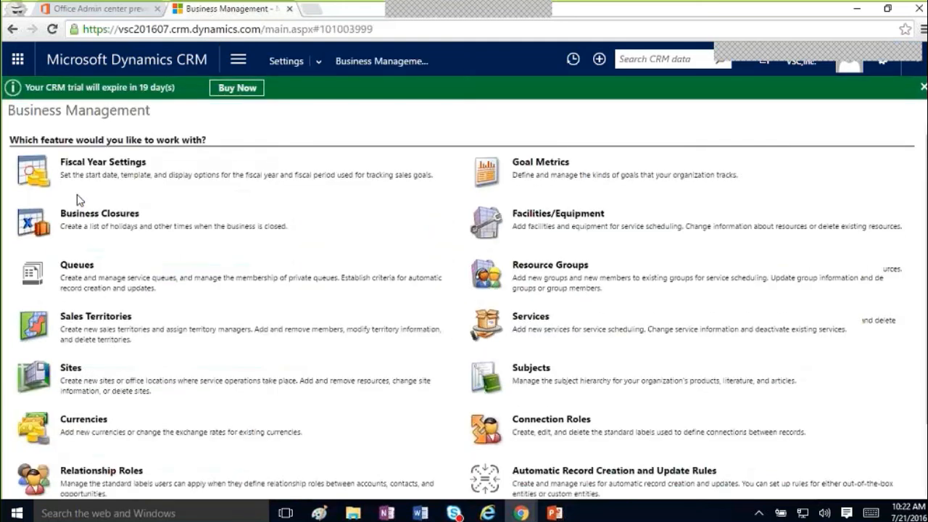
{"action": "left_click", "coordinate": [101, 162]}
{"action": "left_click", "coordinate": [488, 258]}
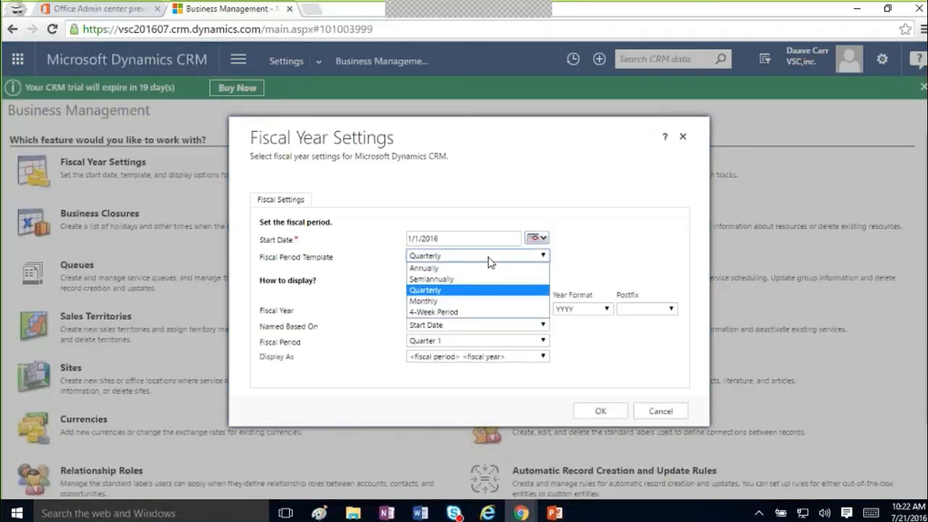
{"action": "left_click", "coordinate": [475, 300]}
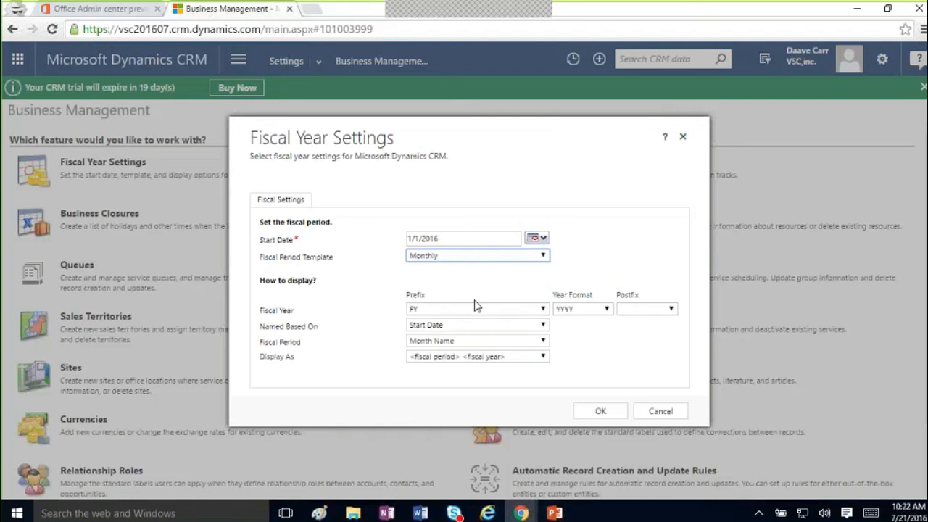
{"action": "left_click", "coordinate": [591, 413]}
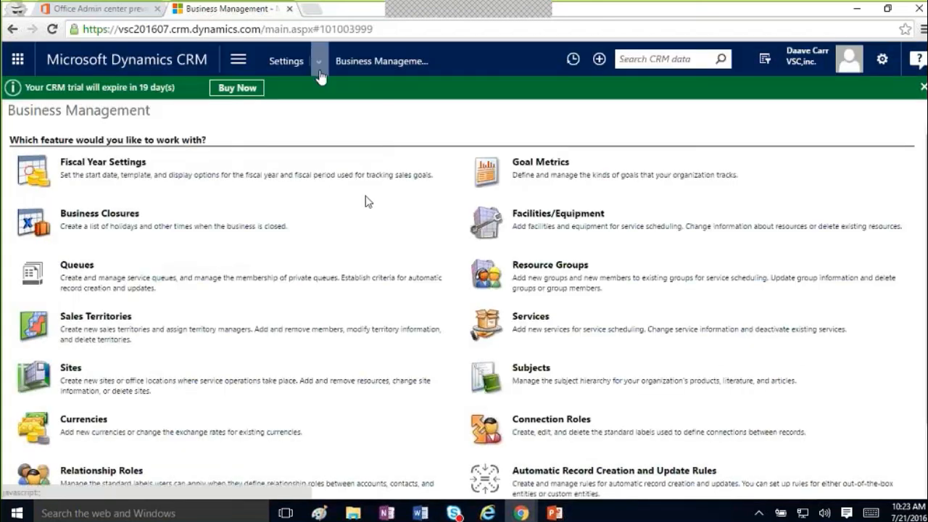
- Return to the Goals list in the Sales area
{"action": "left_click", "coordinate": [319, 65]}
{"action": "left_click", "coordinate": [237, 60]}
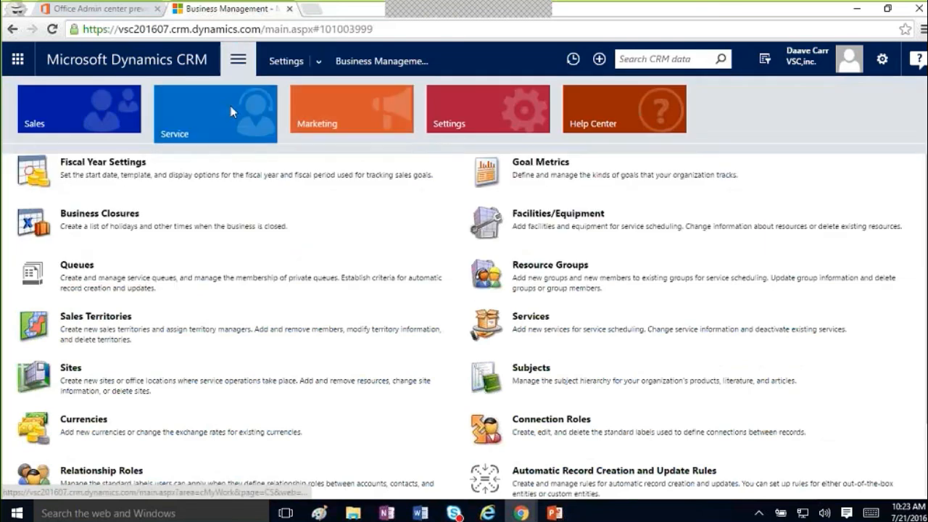
{"action": "mouse_move", "coordinate": [139, 112]}
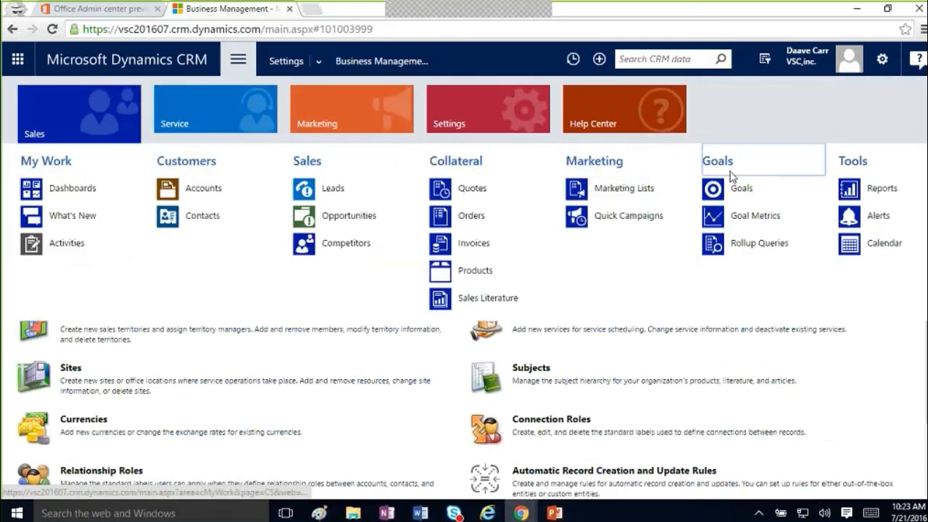
{"action": "left_click", "coordinate": [747, 215]}
{"action": "left_click", "coordinate": [307, 65]}
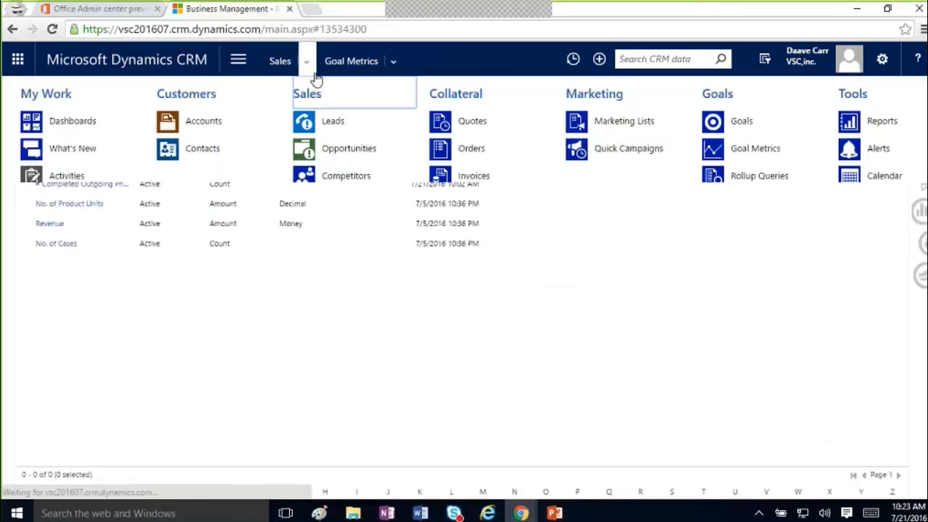
{"action": "left_click", "coordinate": [729, 133]}
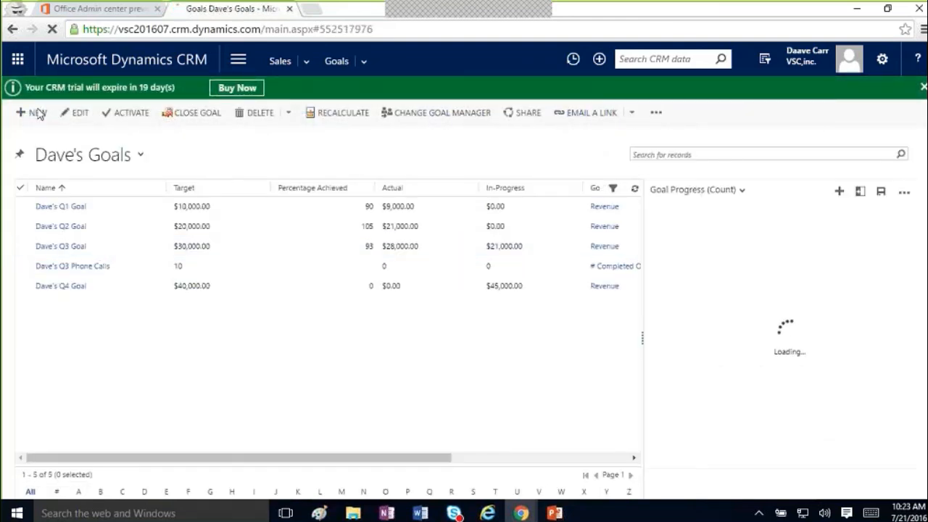
- Start a new goal to examine the fiscal period choices it offers, and close the form without saving
{"action": "left_click", "coordinate": [38, 113]}
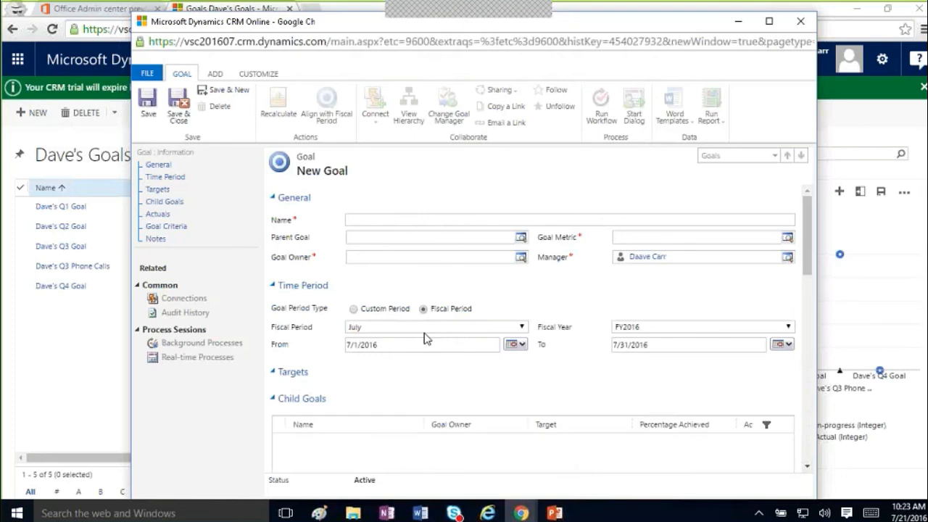
{"action": "left_click", "coordinate": [427, 327]}
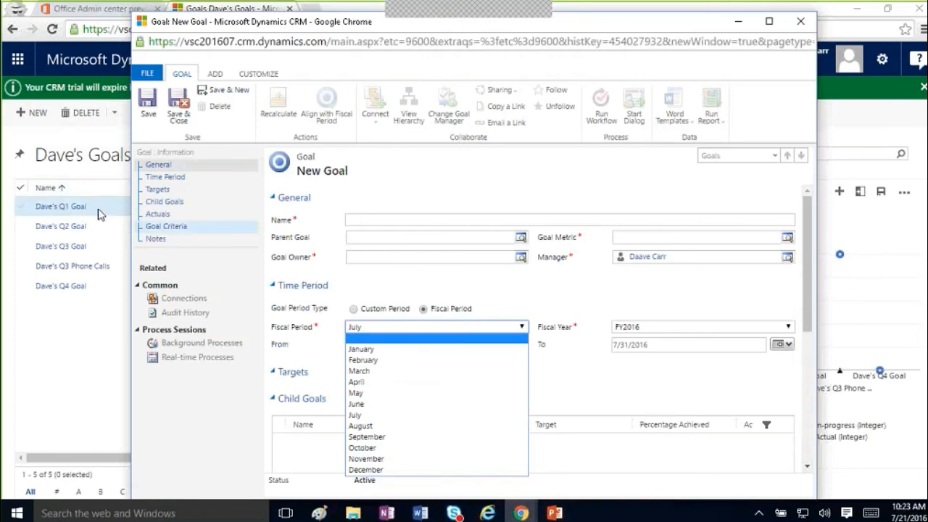
{"action": "left_click", "coordinate": [800, 21]}
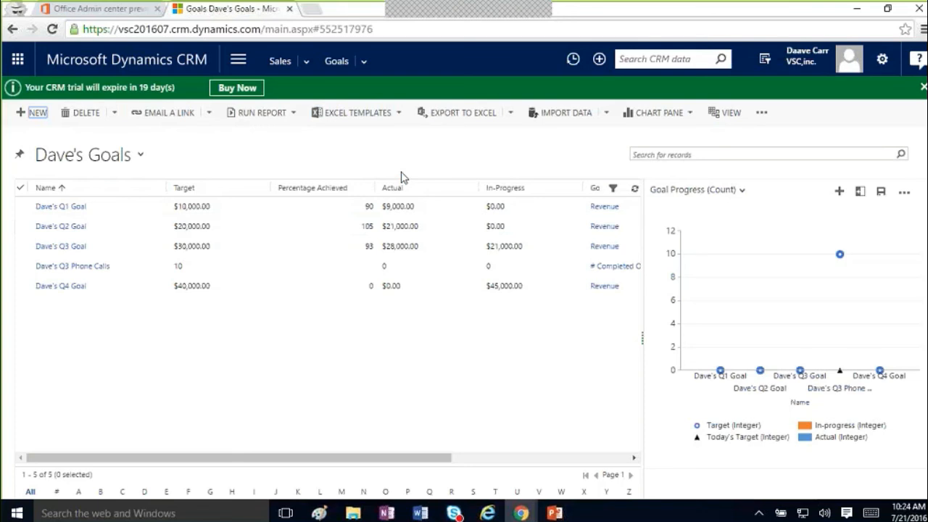
- Open the Q1, Q2 and Q3 revenue goals in turn to check their fiscal periods and alignment with the fiscal settings
{"action": "double_click", "coordinate": [275, 211]}
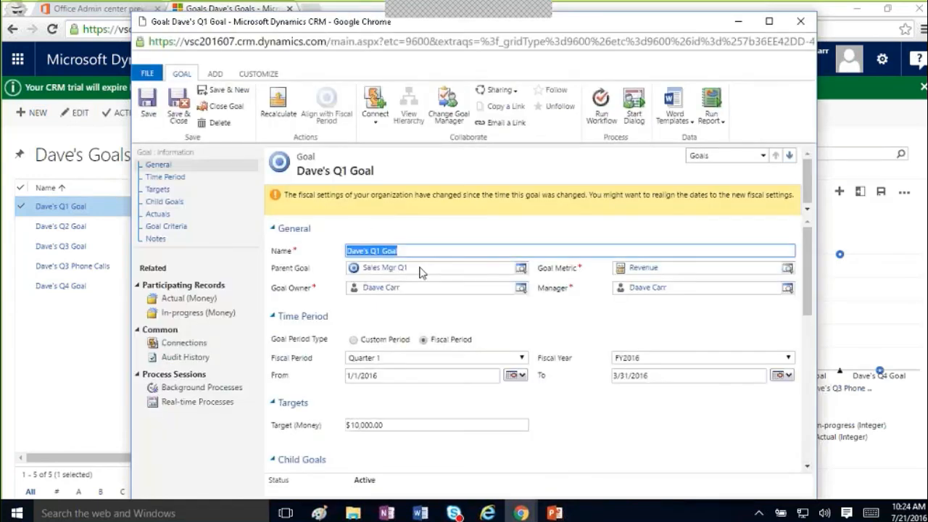
{"action": "left_click", "coordinate": [800, 21]}
{"action": "double_click", "coordinate": [249, 228]}
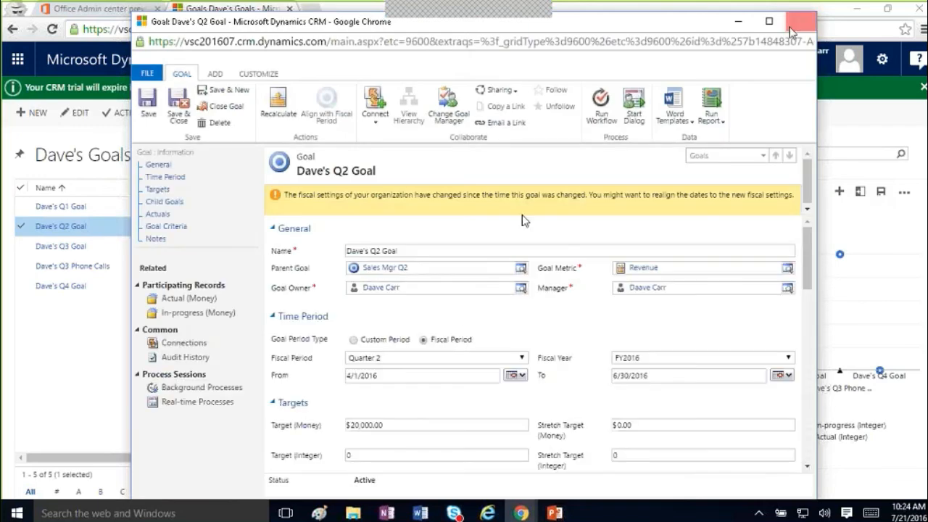
{"action": "left_click", "coordinate": [791, 32]}
{"action": "double_click", "coordinate": [256, 248]}
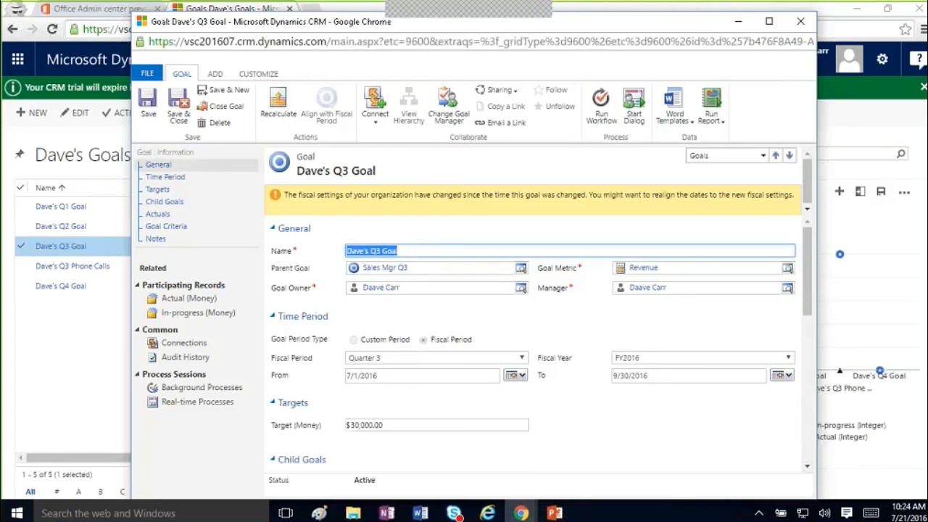
{"action": "left_click", "coordinate": [797, 23]}
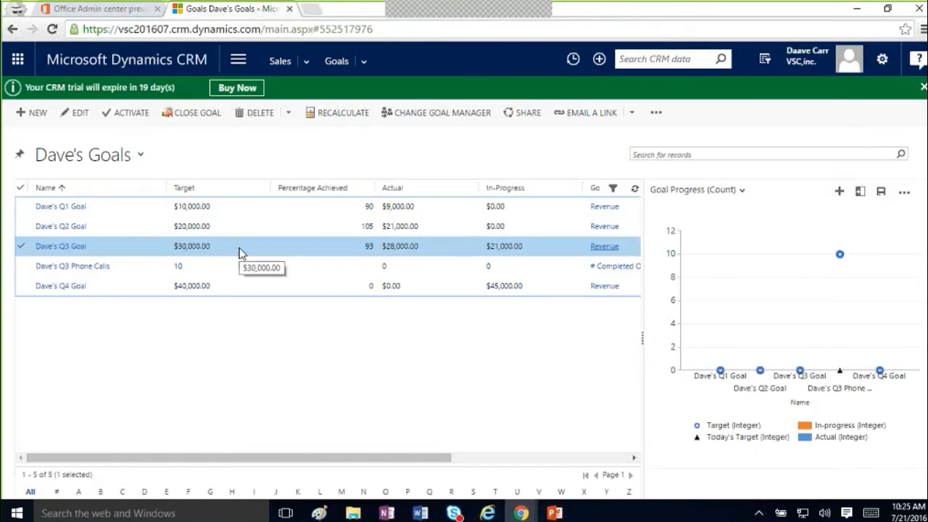
- Switch to PowerPoint, start the slide show from the Demonstration slide and advance to the How we can Help slide
{"action": "left_click", "coordinate": [555, 512]}
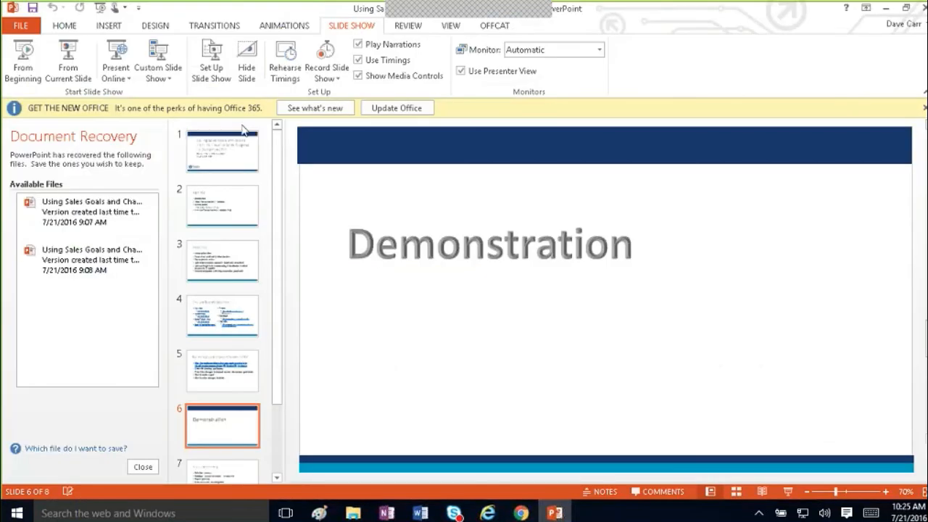
{"action": "left_click", "coordinate": [68, 66]}
{"action": "left_click", "coordinate": [68, 69]}
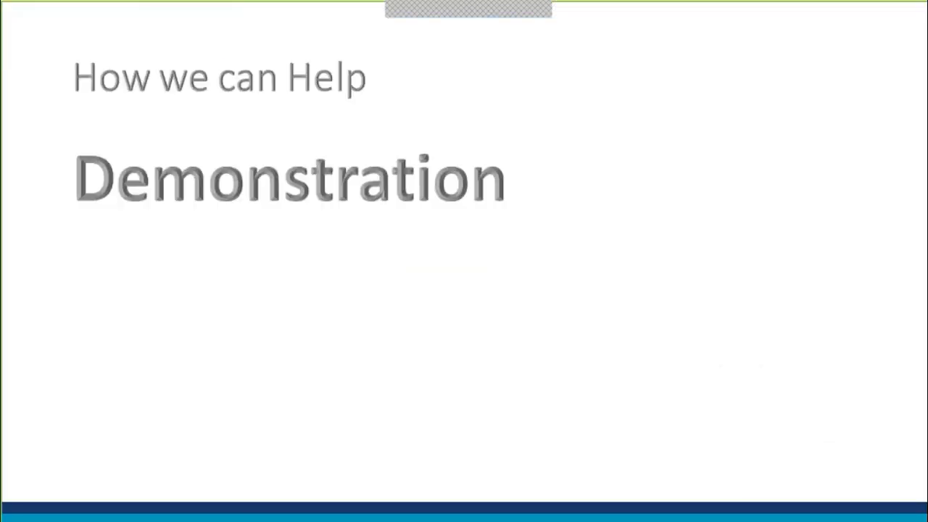